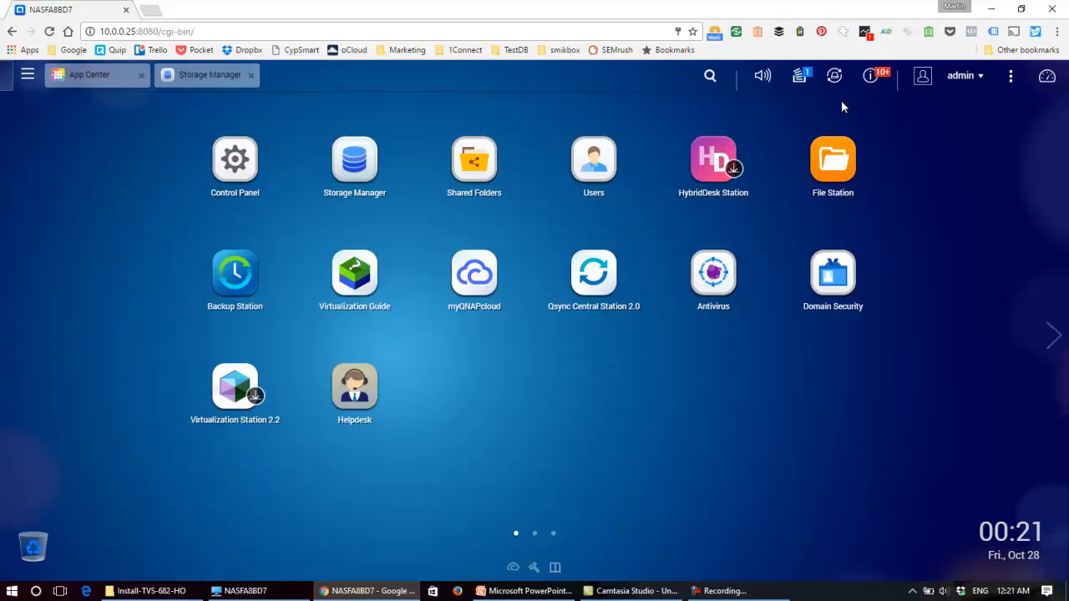
Review the event notifications through to the oldest entries and clear all of them.
{"action": "left_click", "coordinate": [871, 76]}
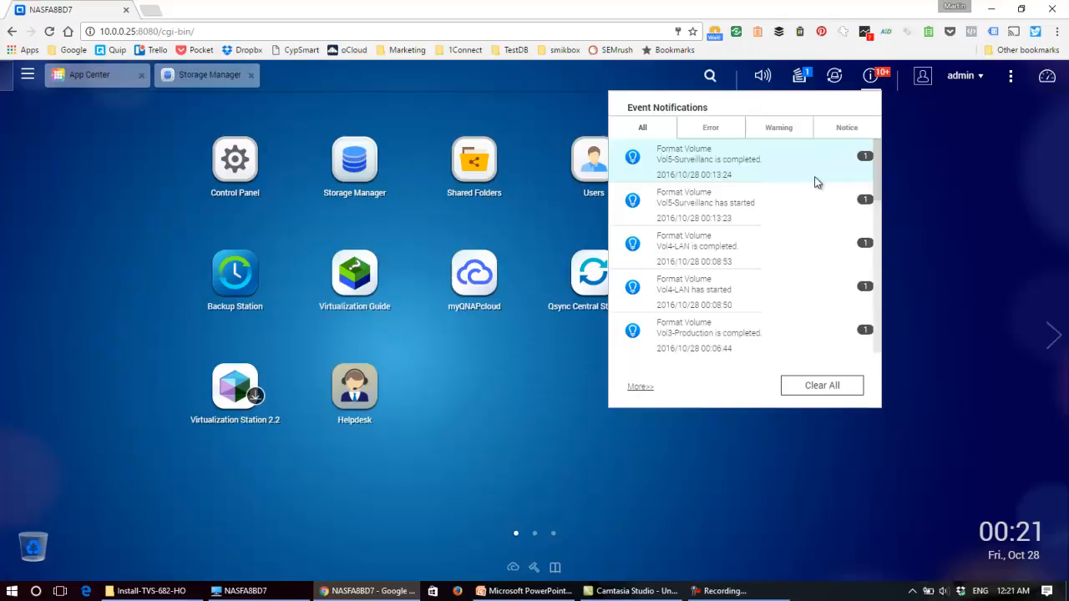
{"action": "scroll", "coordinate": [817, 185], "scroll_direction": "down", "scroll_amount": 8}
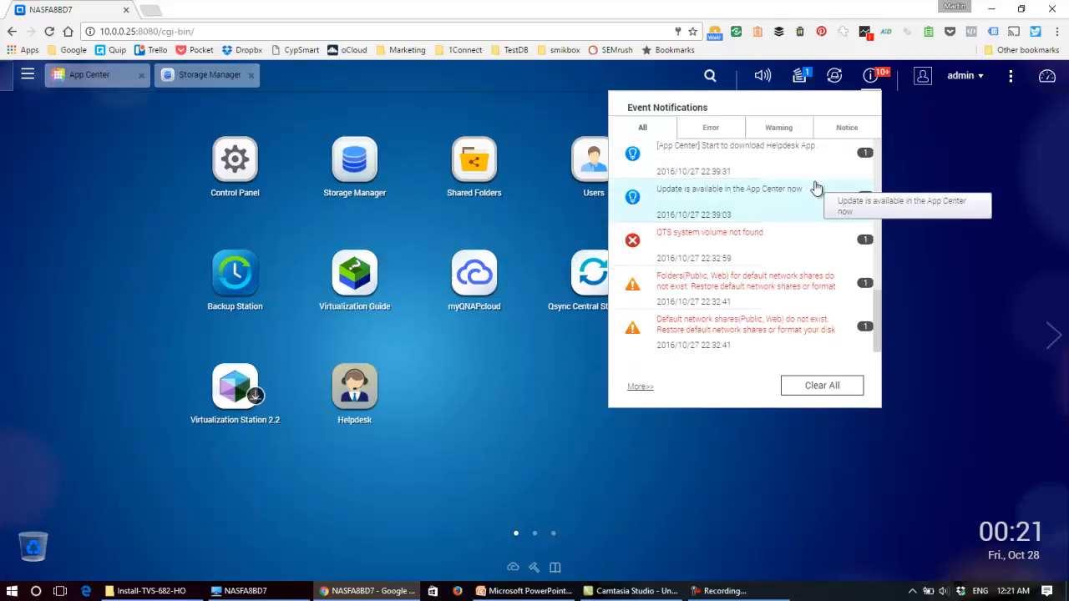
{"action": "scroll", "coordinate": [817, 186], "scroll_direction": "up", "scroll_amount": 1}
{"action": "scroll", "coordinate": [816, 185], "scroll_direction": "down", "scroll_amount": 1}
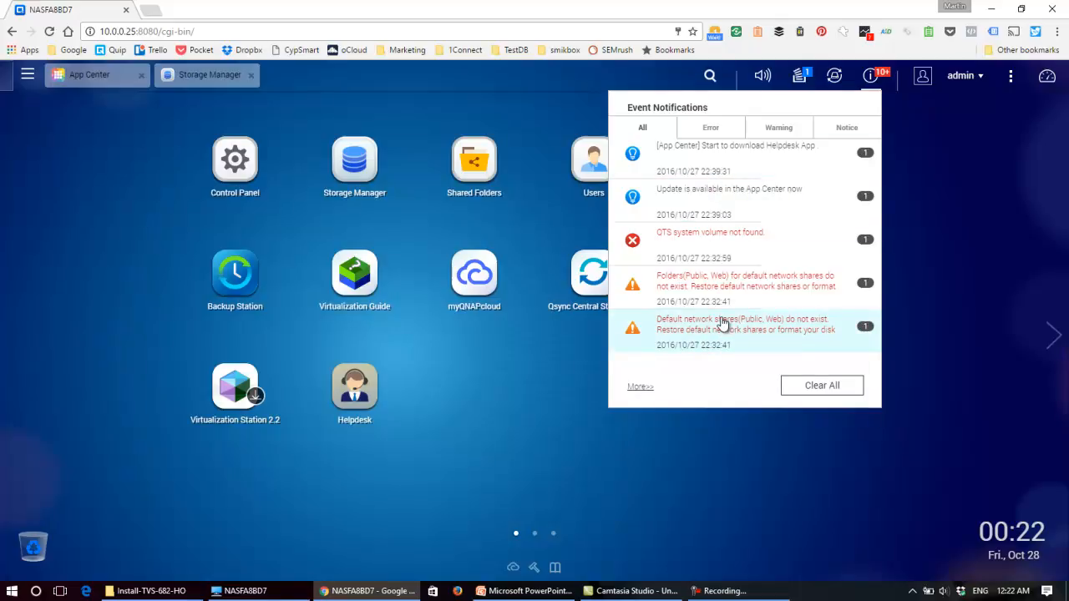
{"action": "left_click", "coordinate": [805, 390]}
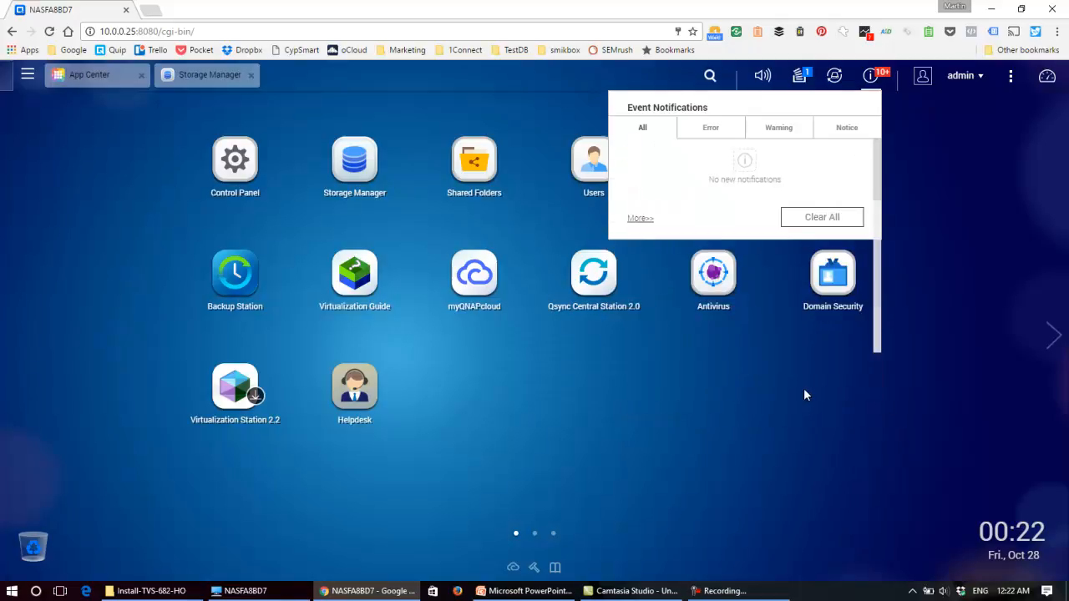
{"action": "left_click", "coordinate": [916, 125]}
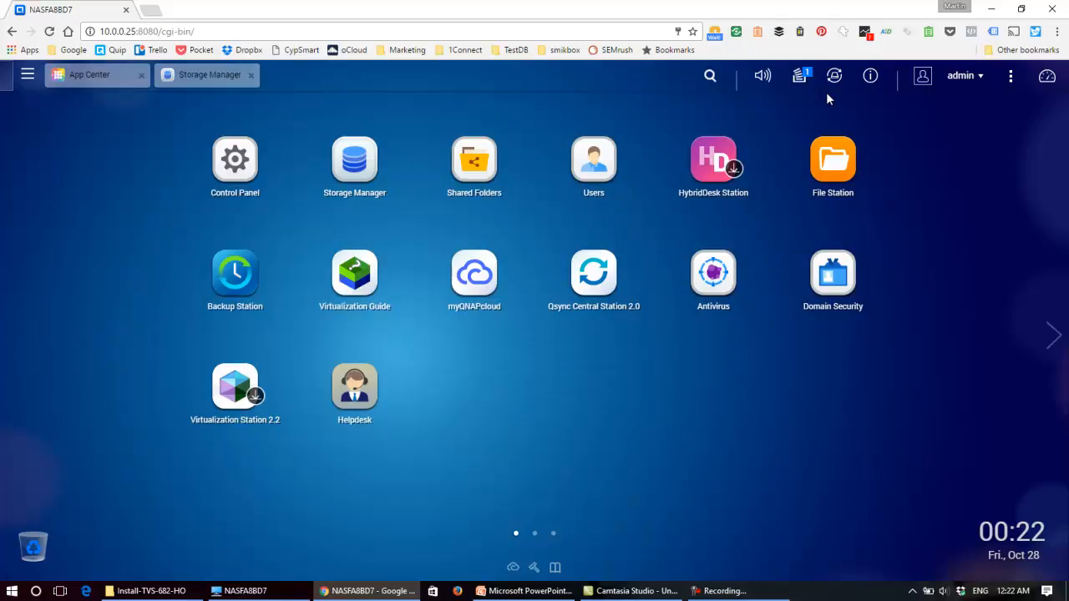
Start the HybridDesk Station installation and agree to the third-party software liability terms.
{"action": "left_click", "coordinate": [738, 174]}
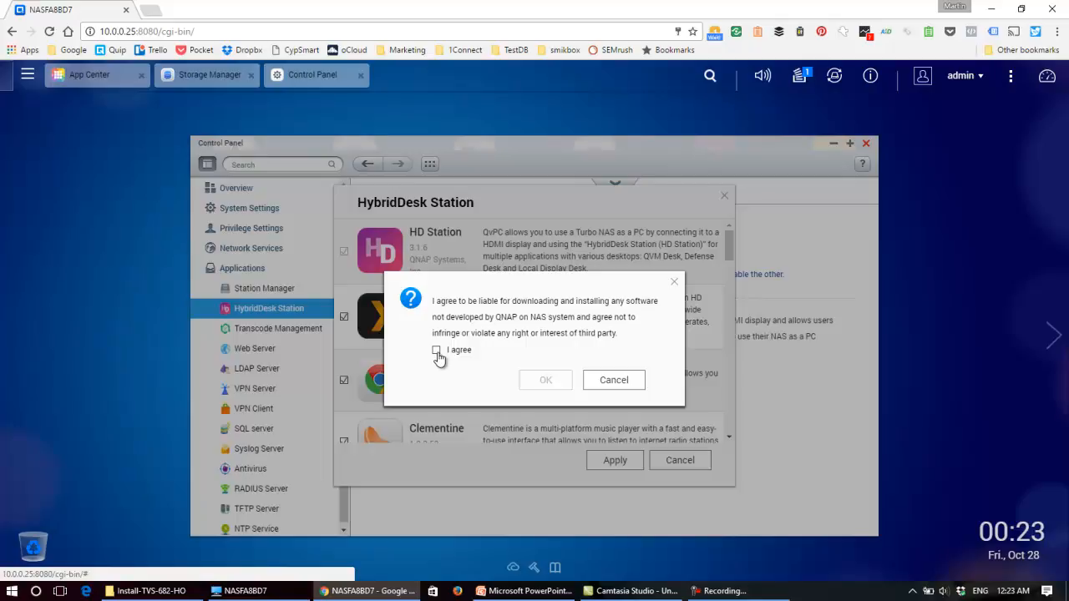
{"action": "left_click", "coordinate": [437, 353]}
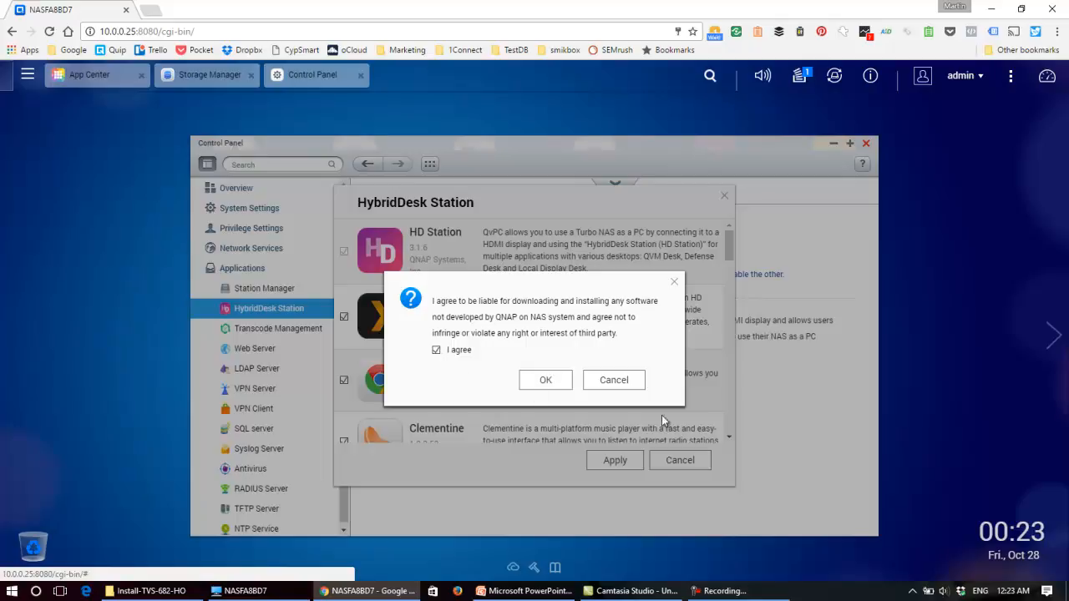
{"action": "left_click", "coordinate": [568, 384]}
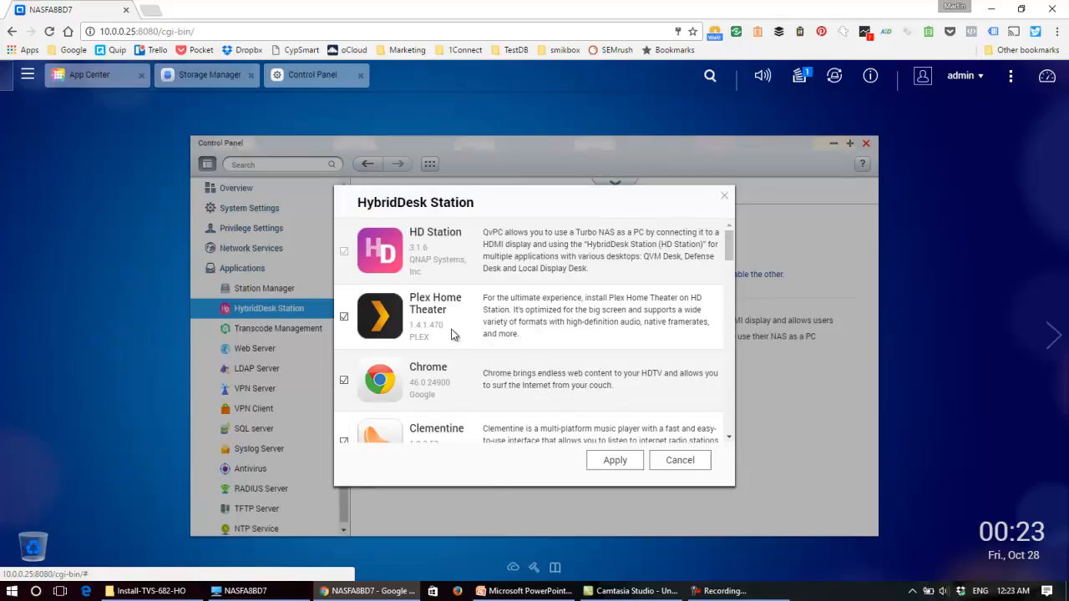
Examine the applications offered for installation with HybridDesk Station, including the media players, browsers and local display apps.
{"action": "scroll", "coordinate": [559, 292], "scroll_direction": "down", "scroll_amount": 1}
{"action": "scroll", "coordinate": [559, 293], "scroll_direction": "down", "scroll_amount": 3}
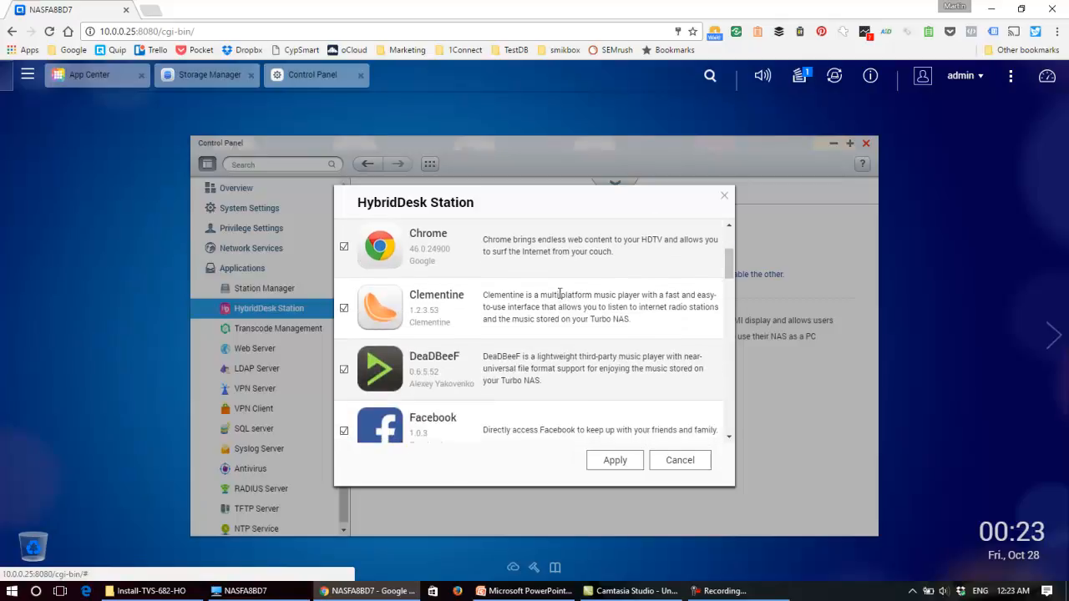
{"action": "scroll", "coordinate": [559, 292], "scroll_direction": "up", "scroll_amount": 3}
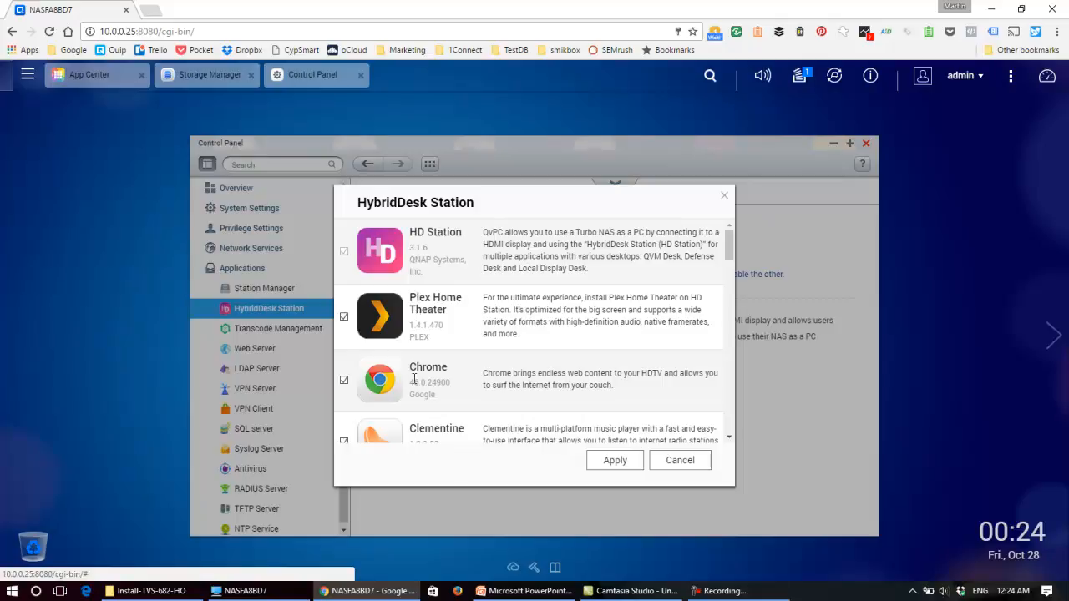
{"action": "scroll", "coordinate": [416, 384], "scroll_direction": "down", "scroll_amount": 1}
{"action": "scroll", "coordinate": [415, 384], "scroll_direction": "down", "scroll_amount": 6}
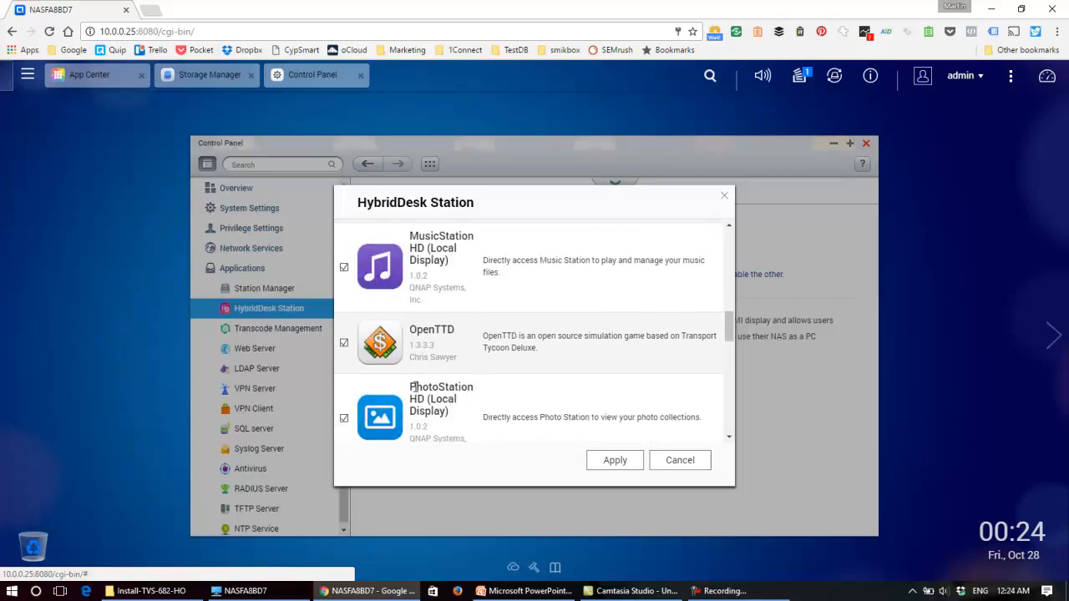
{"action": "scroll", "coordinate": [413, 387], "scroll_direction": "up", "scroll_amount": 8}
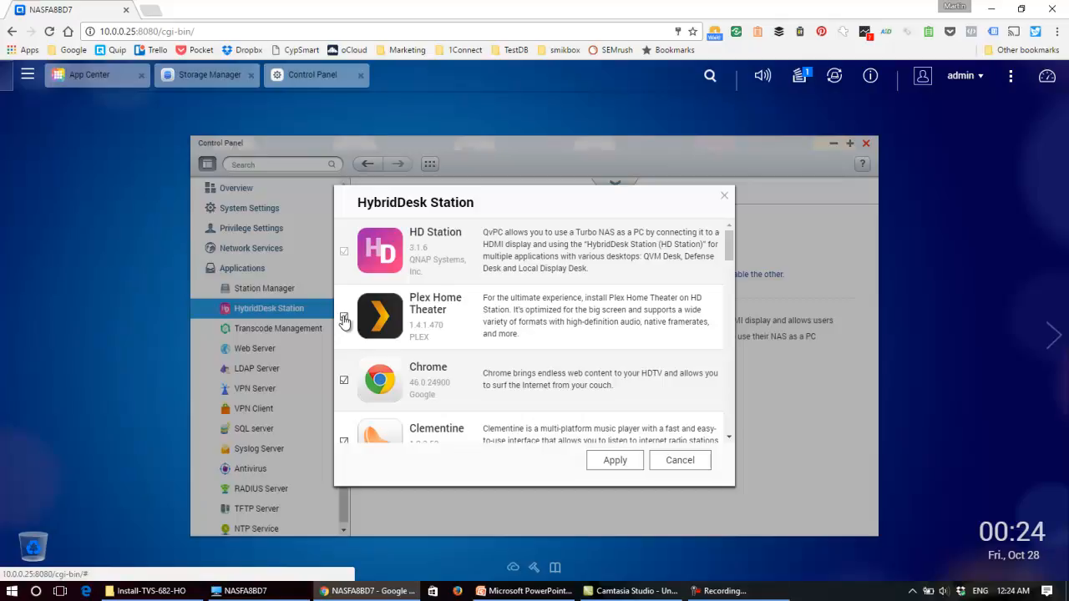
{"action": "scroll", "coordinate": [477, 378], "scroll_direction": "down", "scroll_amount": 3}
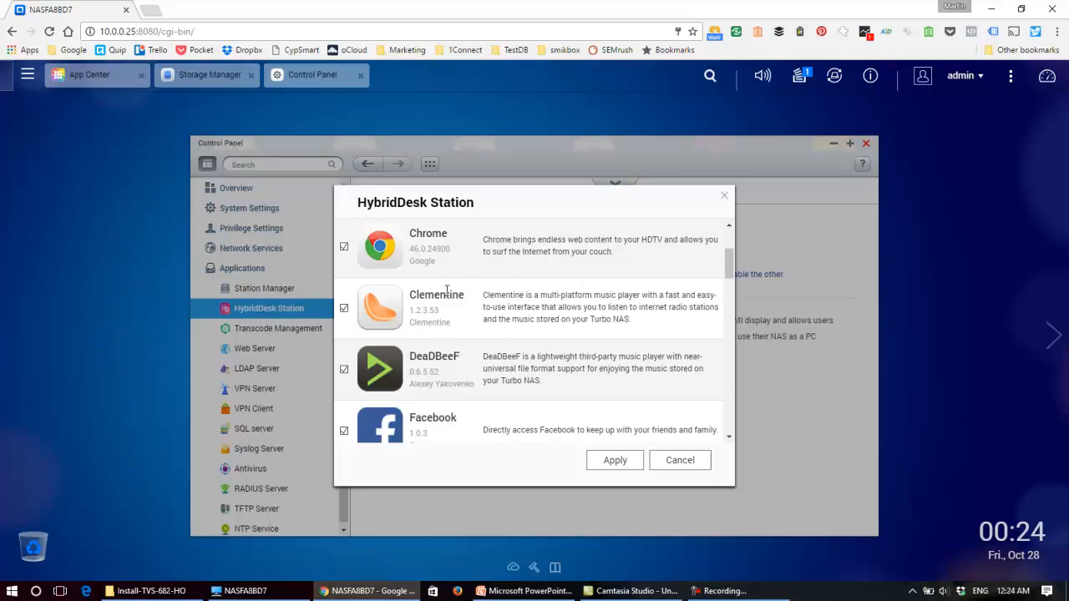
{"action": "scroll", "coordinate": [432, 357], "scroll_direction": "down", "scroll_amount": 3}
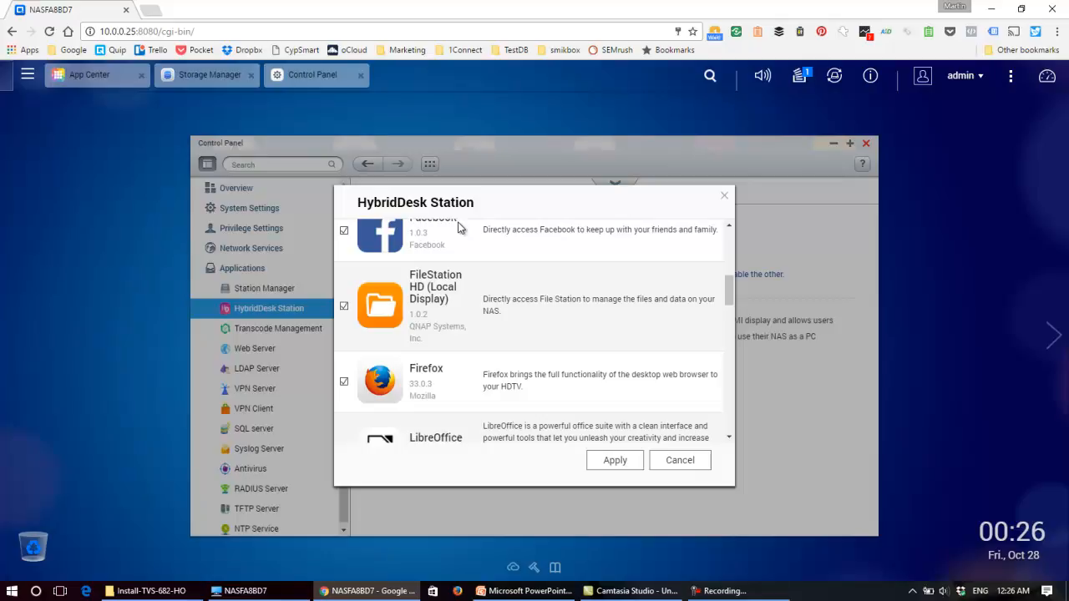
{"action": "scroll", "coordinate": [482, 284], "scroll_direction": "up", "scroll_amount": 5}
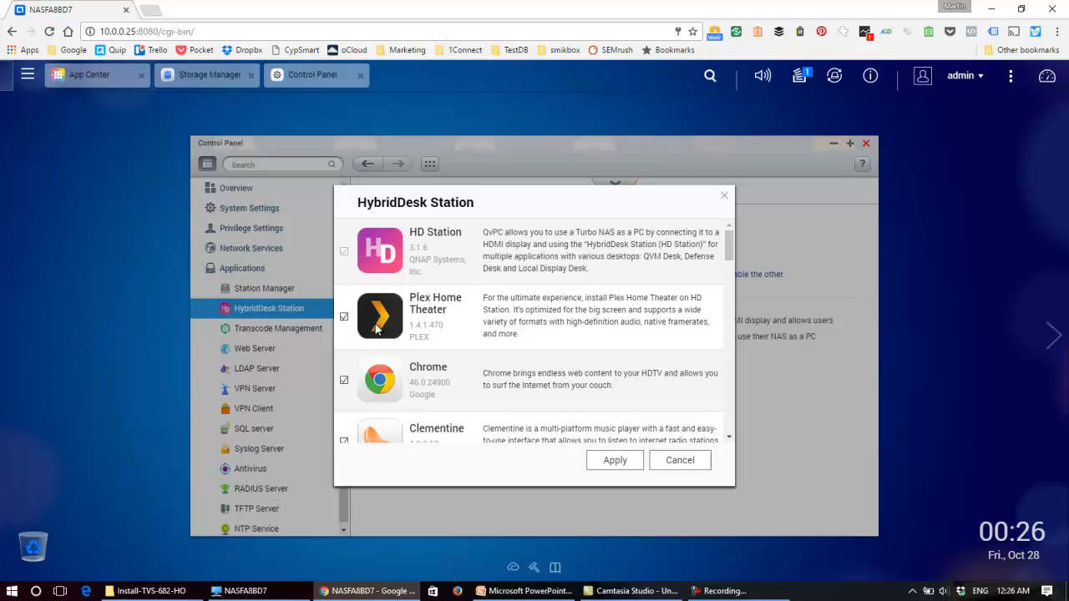
Exclude Plex Home Theater from the HybridDesk Station app selection, check the remaining apps and apply the installation.
{"action": "left_click", "coordinate": [346, 318]}
{"action": "scroll", "coordinate": [572, 395], "scroll_direction": "down", "scroll_amount": 8}
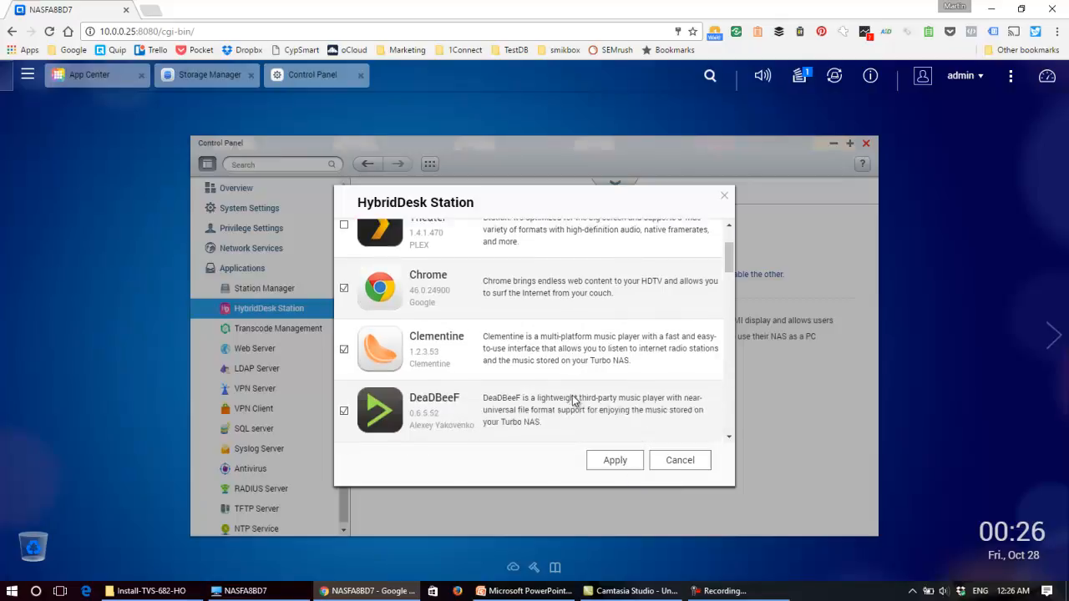
{"action": "scroll", "coordinate": [572, 395], "scroll_direction": "down", "scroll_amount": 3}
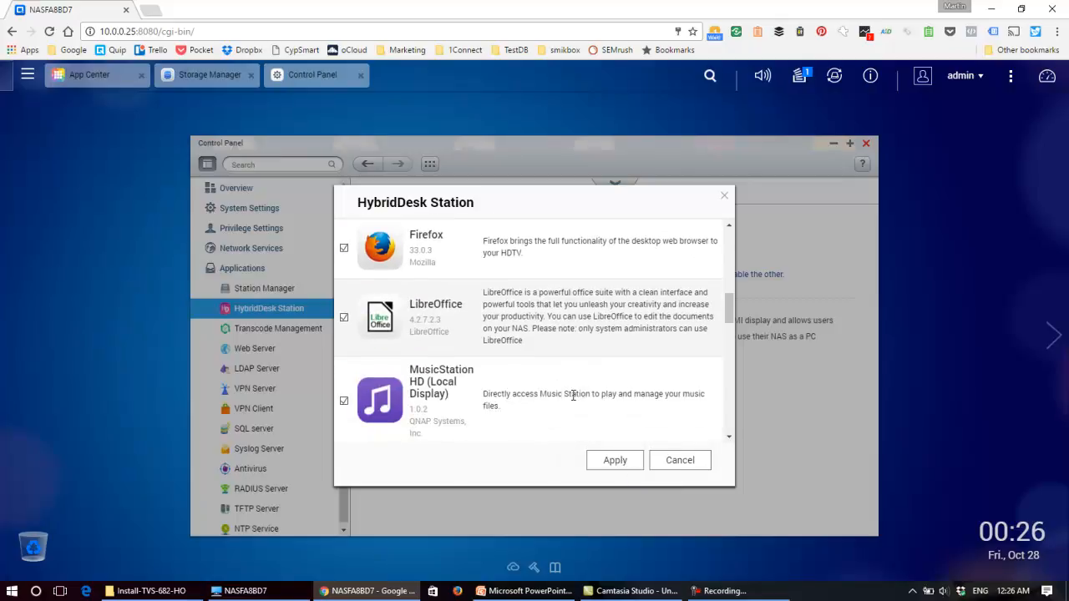
{"action": "scroll", "coordinate": [573, 395], "scroll_direction": "down", "scroll_amount": 1}
{"action": "scroll", "coordinate": [447, 376], "scroll_direction": "down", "scroll_amount": 3}
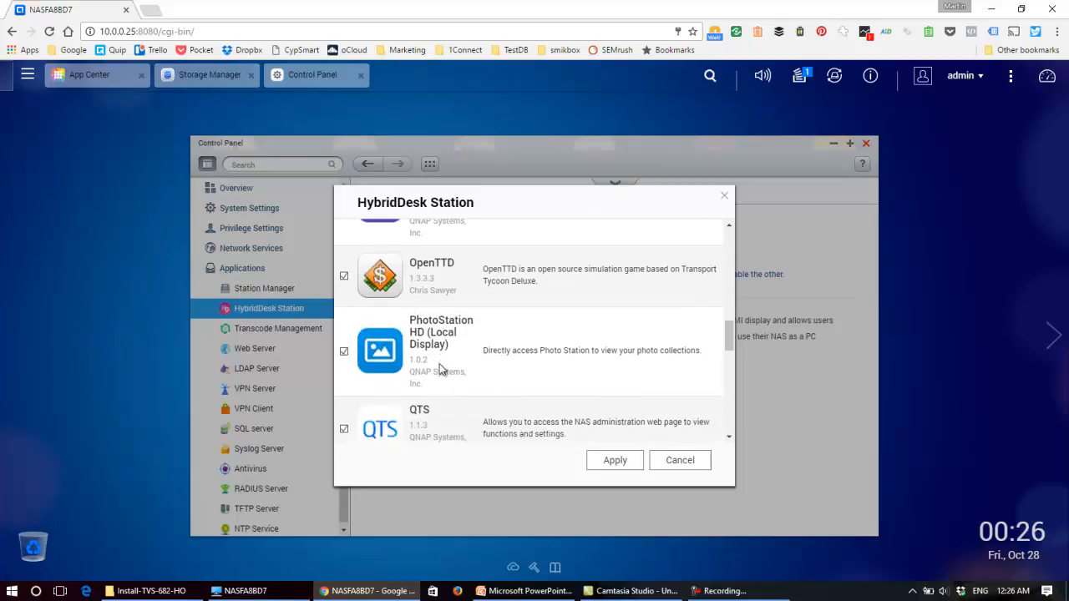
{"action": "scroll", "coordinate": [440, 365], "scroll_direction": "down", "scroll_amount": 3}
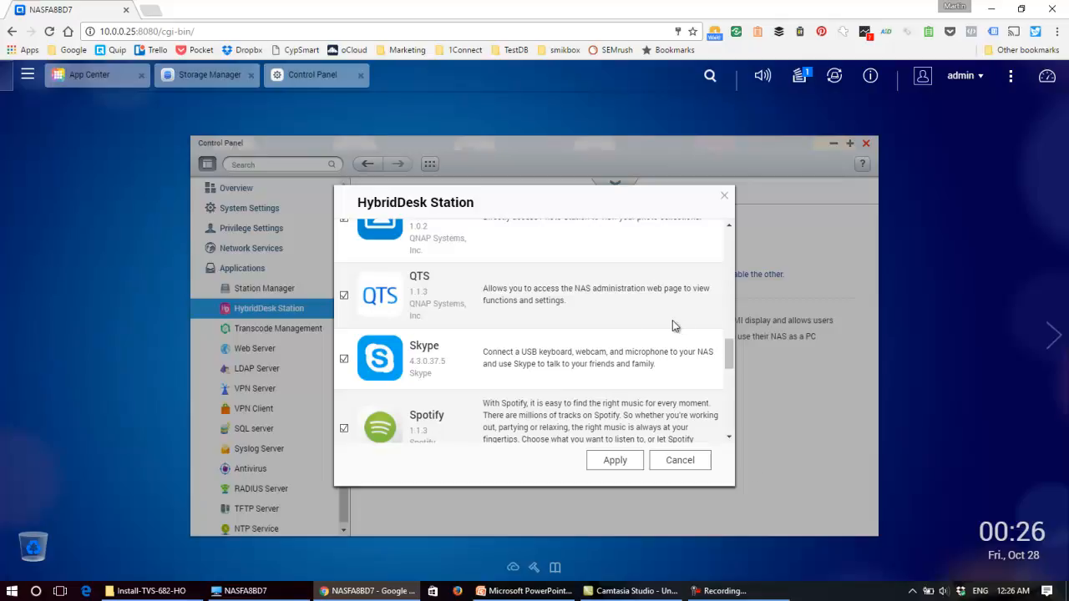
{"action": "scroll", "coordinate": [450, 376], "scroll_direction": "down", "scroll_amount": 5}
{"action": "scroll", "coordinate": [448, 371], "scroll_direction": "down", "scroll_amount": 3}
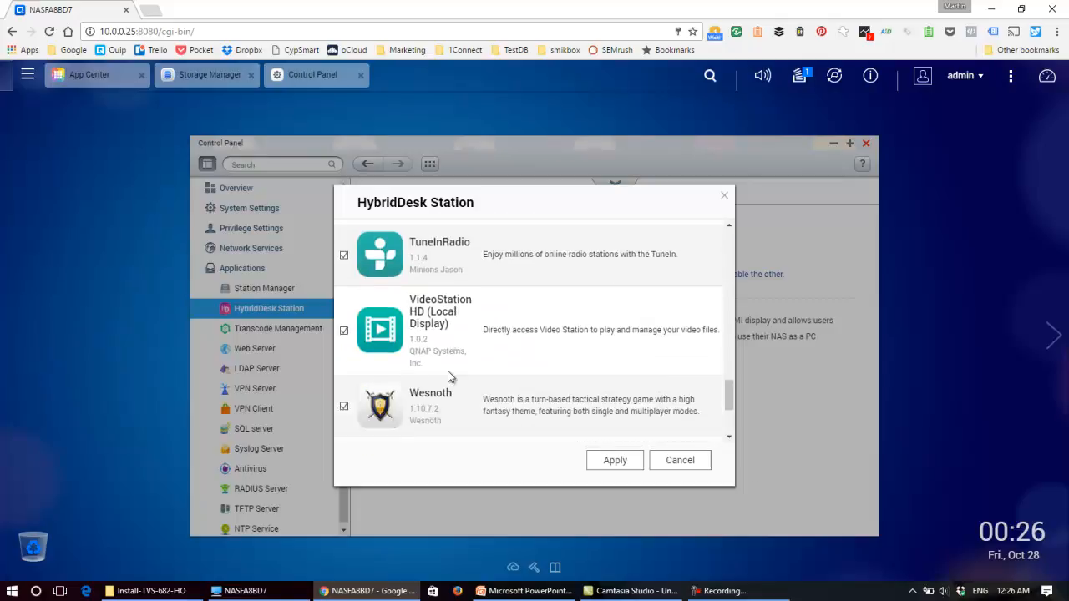
{"action": "scroll", "coordinate": [448, 371], "scroll_direction": "up", "scroll_amount": 4}
{"action": "scroll", "coordinate": [449, 373], "scroll_direction": "up", "scroll_amount": 3}
{"action": "scroll", "coordinate": [451, 376], "scroll_direction": "down", "scroll_amount": 6}
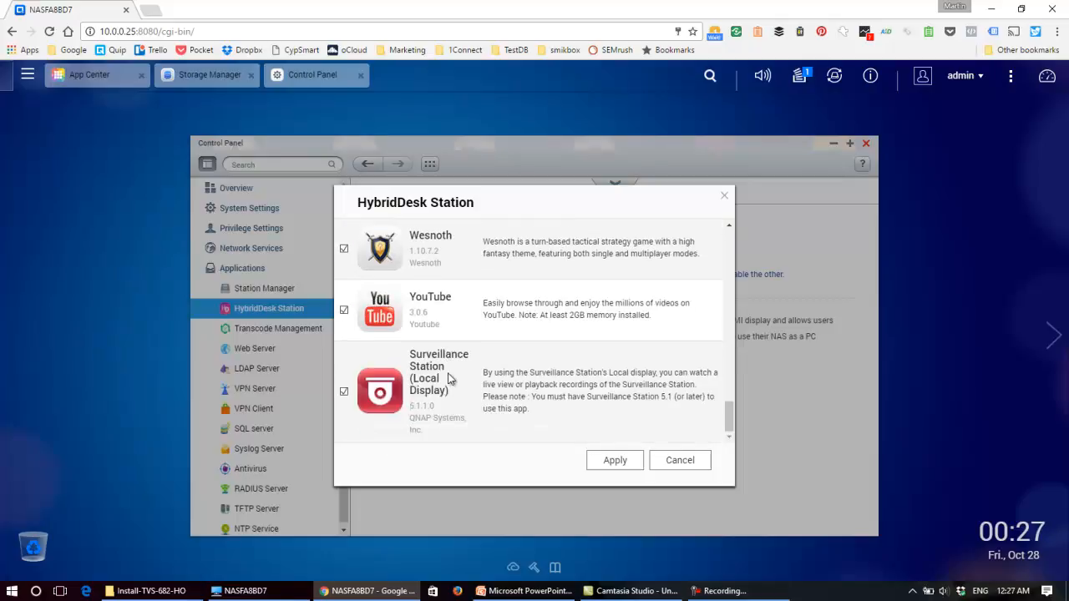
{"action": "left_click", "coordinate": [615, 460]}
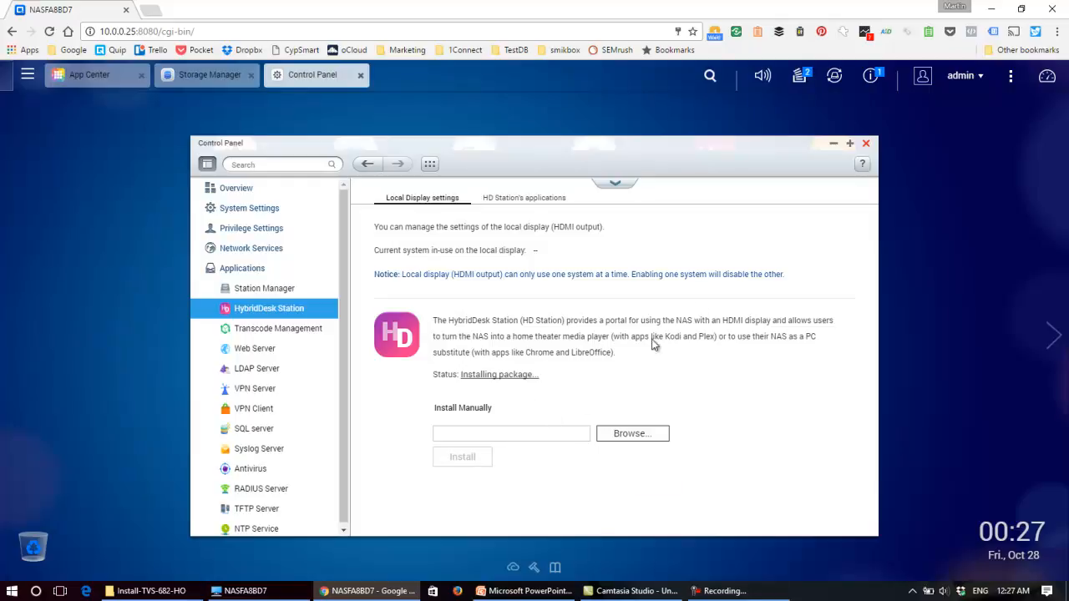
Check the event notifications and the background tasks for the HD Station download and RAID synchronization.
{"action": "left_click", "coordinate": [870, 82]}
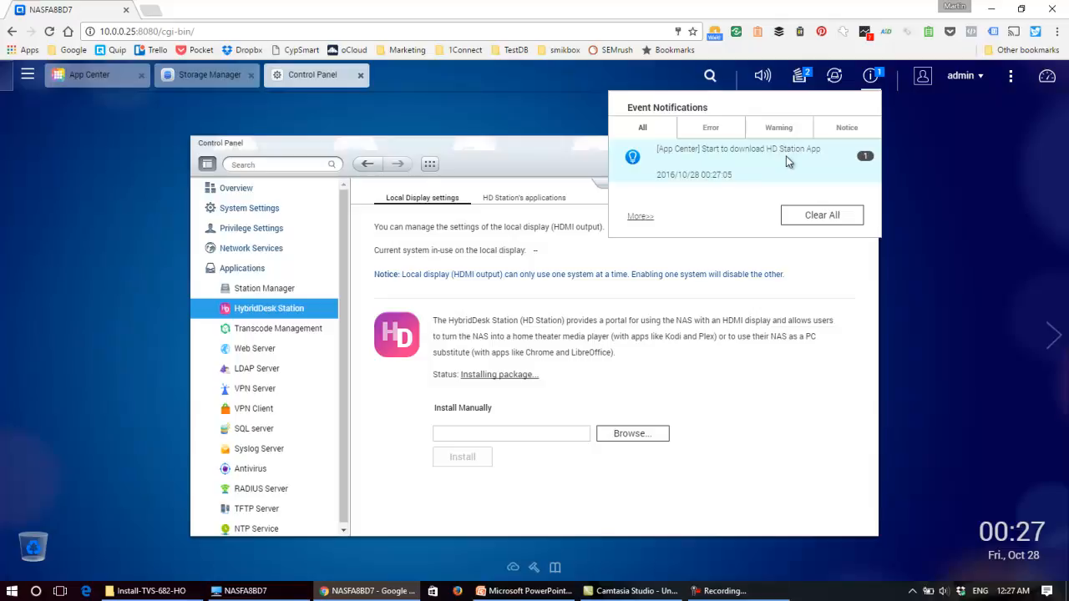
{"action": "left_click", "coordinate": [911, 129]}
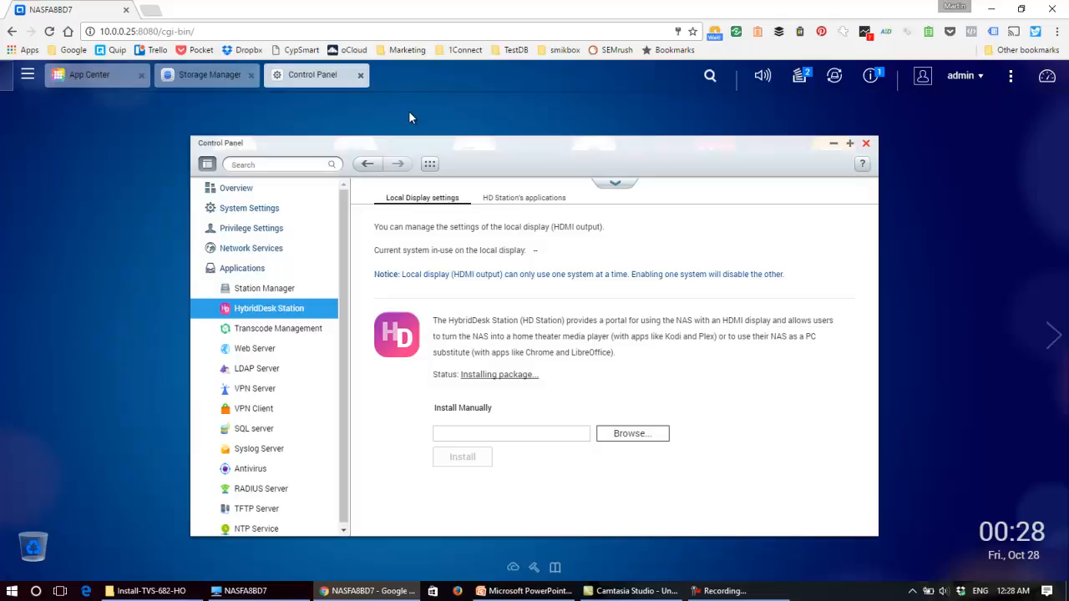
{"action": "left_click", "coordinate": [801, 77]}
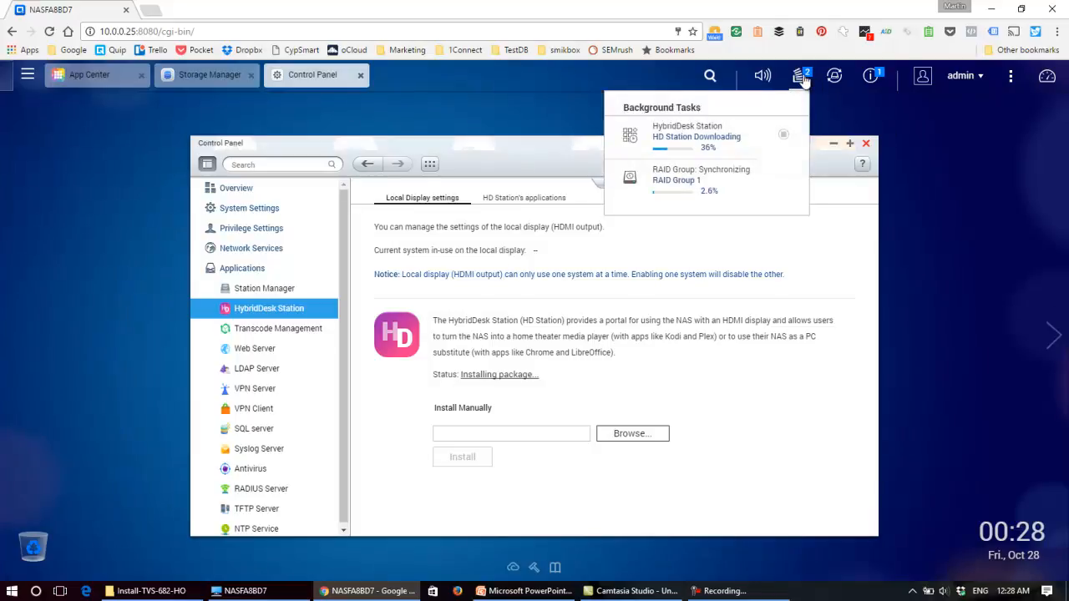
{"action": "left_click", "coordinate": [712, 188]}
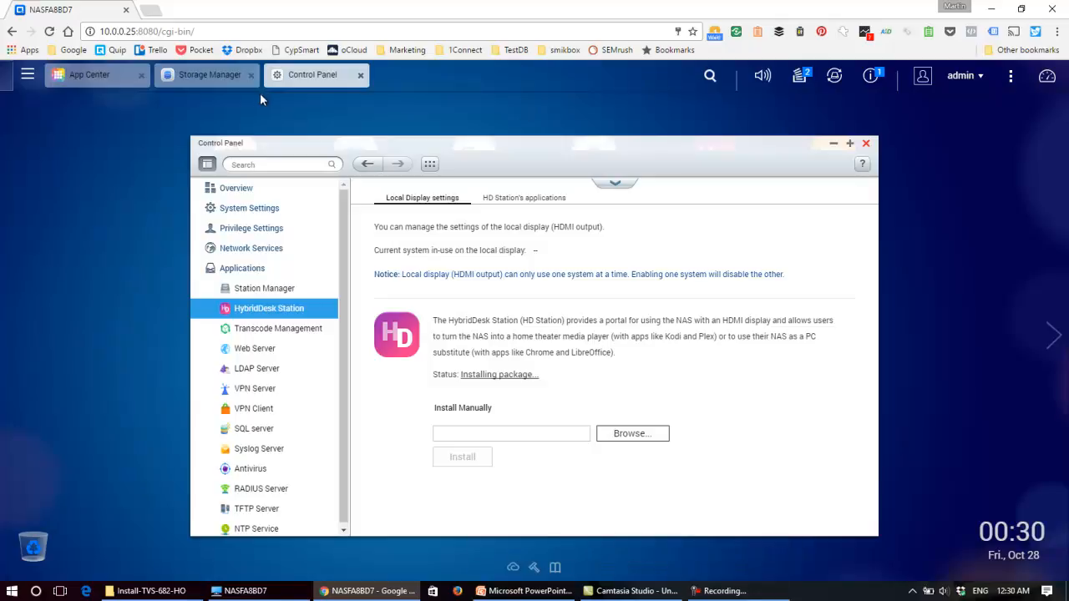
Monitor the background tasks until the HybridDesk Station apps finish downloading and installing.
{"action": "left_click", "coordinate": [799, 76]}
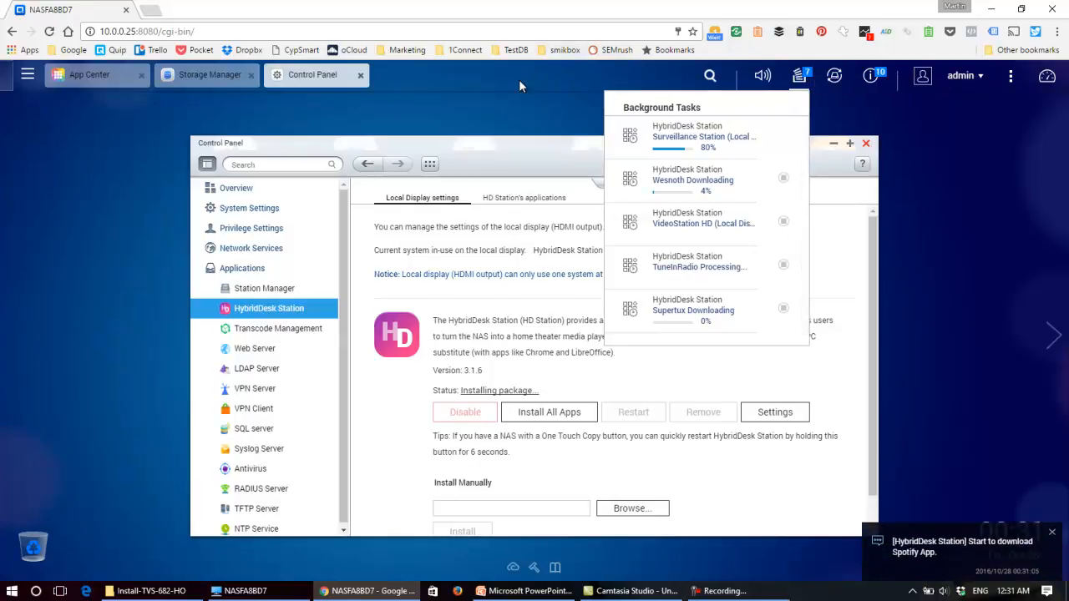
{"action": "left_click", "coordinate": [519, 109]}
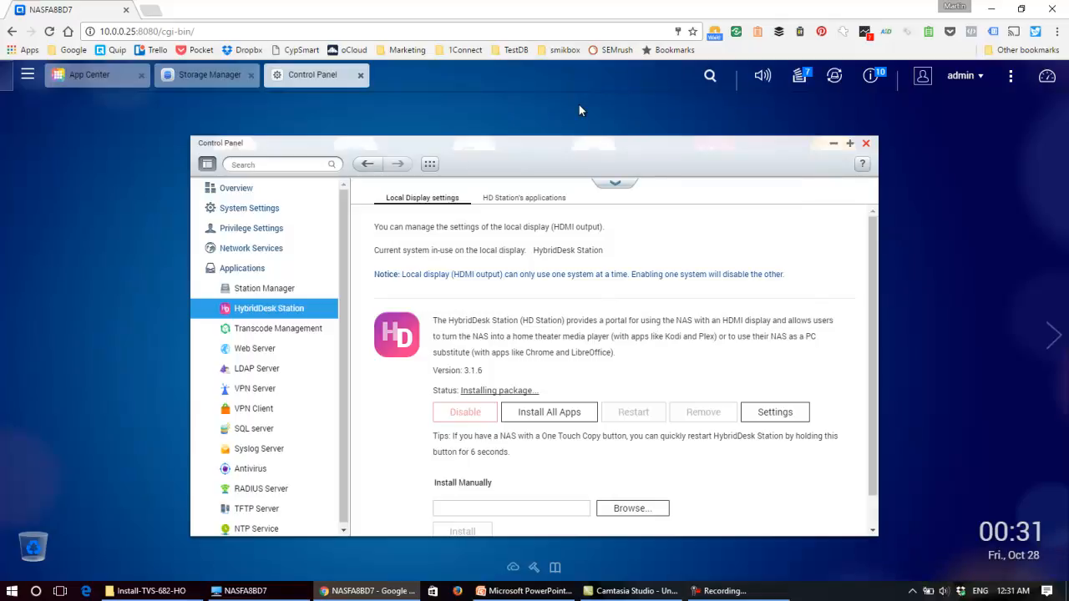
{"action": "left_click", "coordinate": [799, 76]}
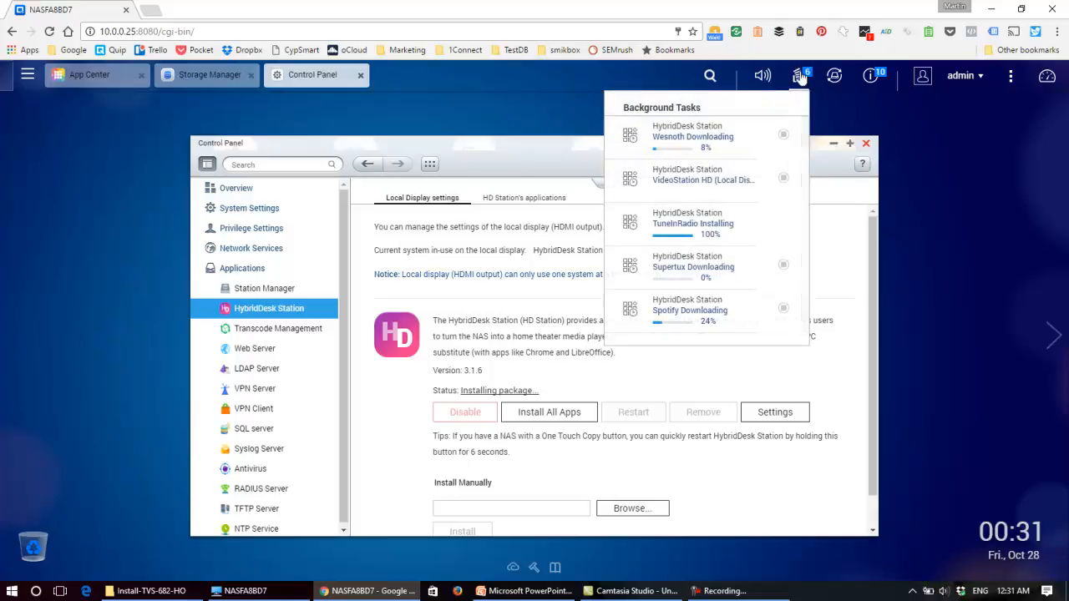
{"action": "scroll", "coordinate": [751, 167], "scroll_direction": "down", "scroll_amount": 1}
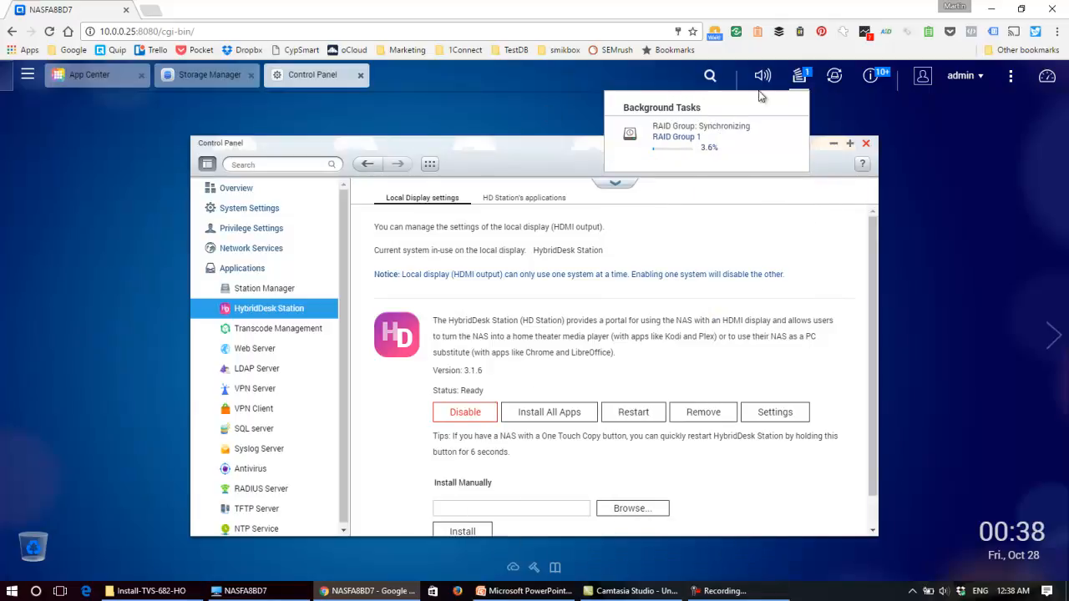
{"action": "left_click", "coordinate": [800, 83]}
{"action": "left_click", "coordinate": [800, 82]}
Minimize Control Panel, show the QTS Essentials apps in a maximized App Center and install Container Station.
{"action": "left_click", "coordinate": [833, 147]}
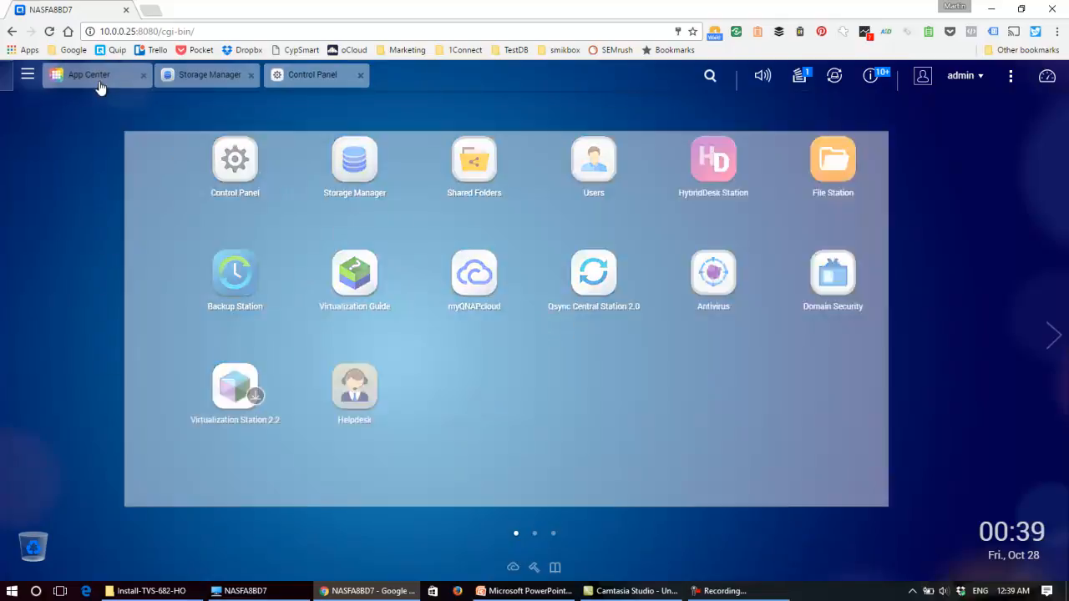
{"action": "left_click", "coordinate": [98, 81]}
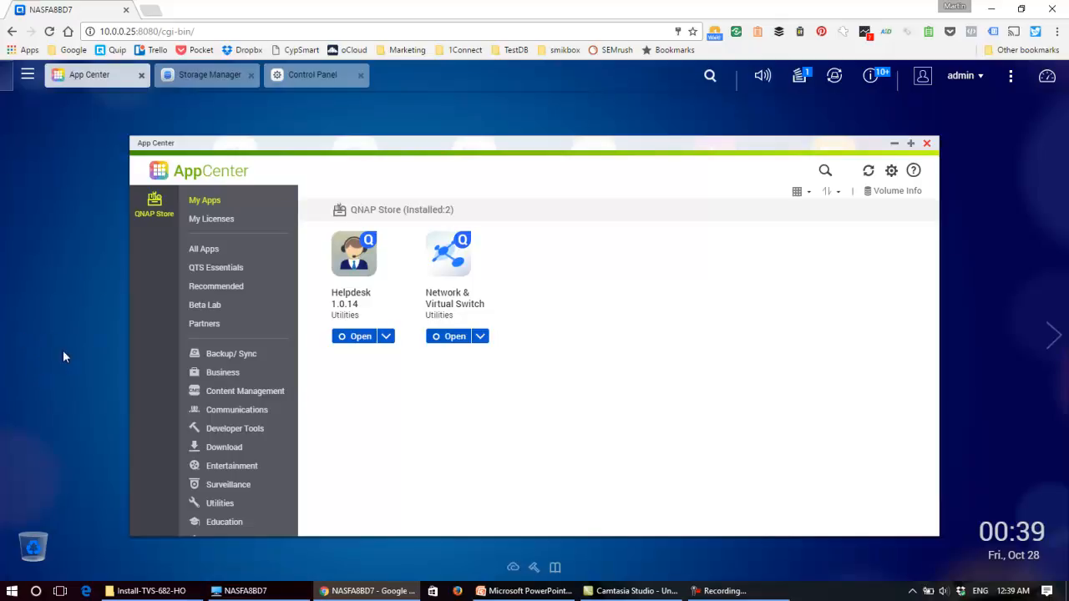
{"action": "left_click", "coordinate": [224, 277]}
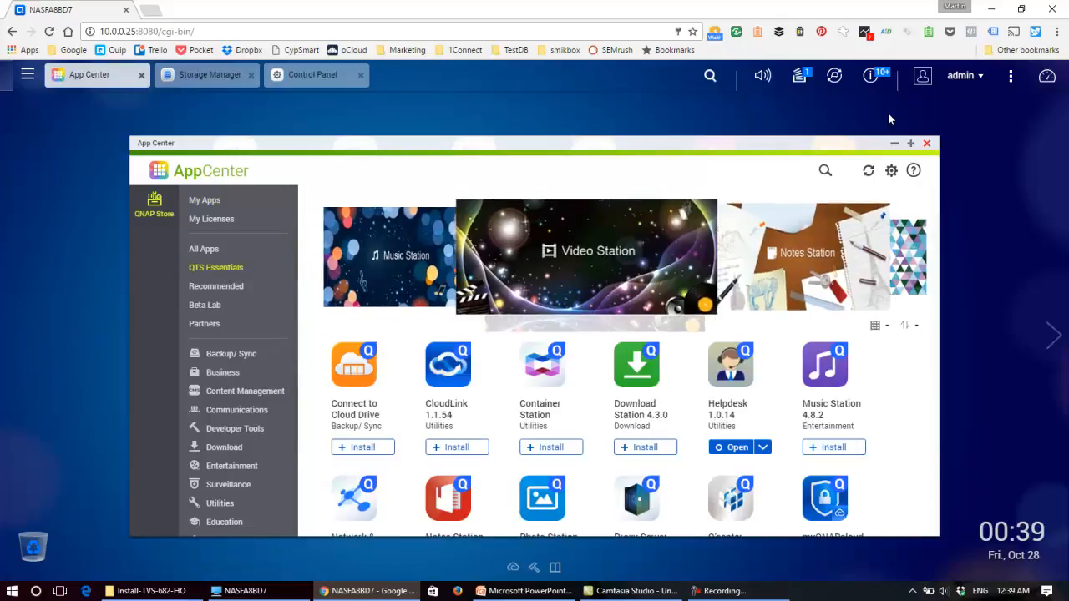
{"action": "left_click", "coordinate": [909, 144]}
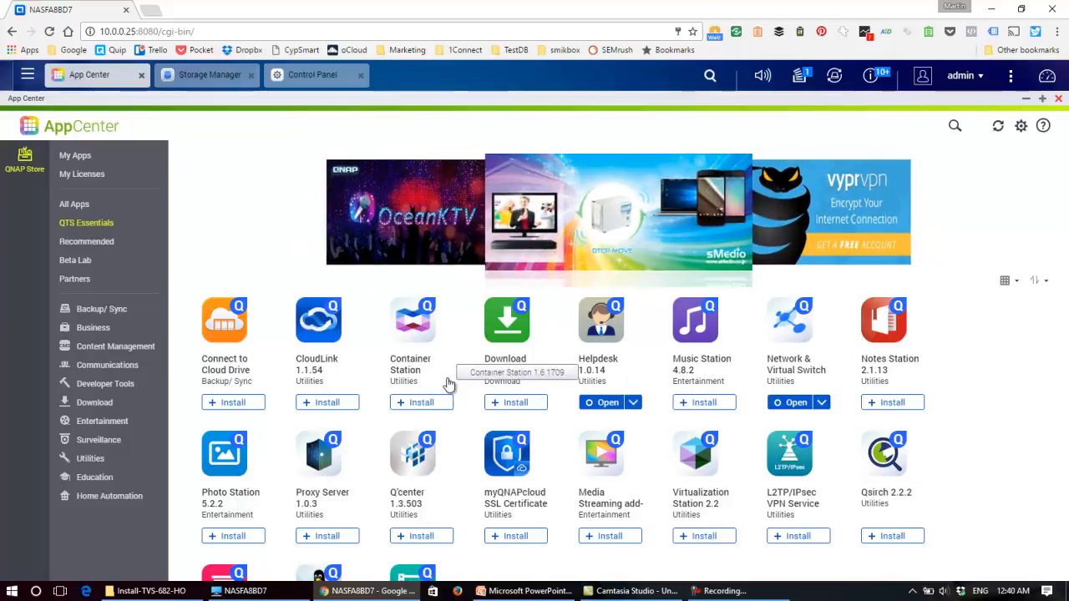
{"action": "left_click", "coordinate": [438, 402]}
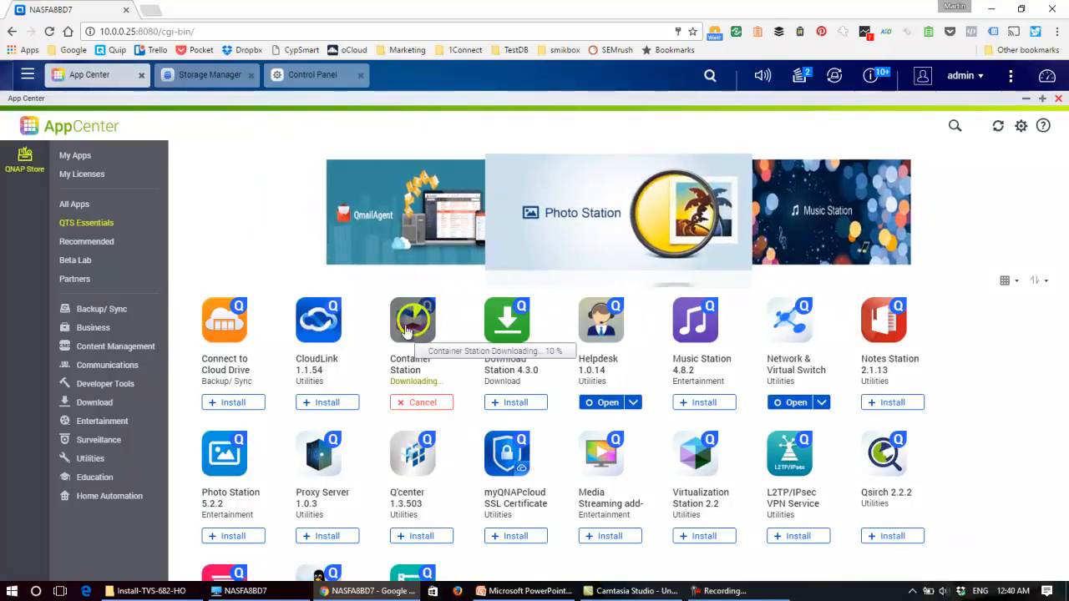
Start the Download Station installation and enable the Home/multimedia features option it requires.
{"action": "mouse_move", "coordinate": [428, 333]}
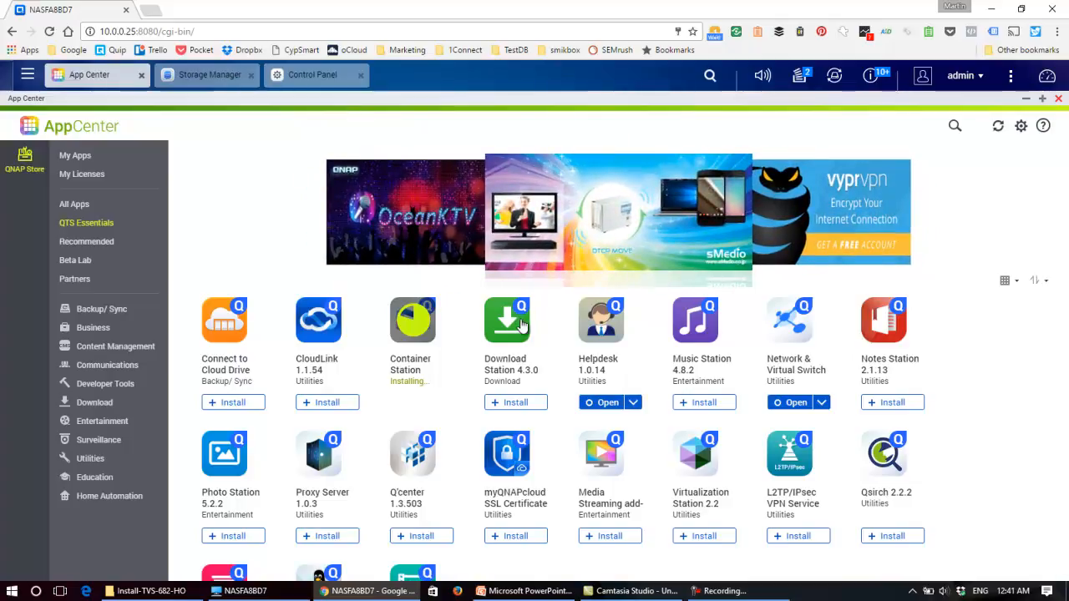
{"action": "left_click", "coordinate": [517, 401]}
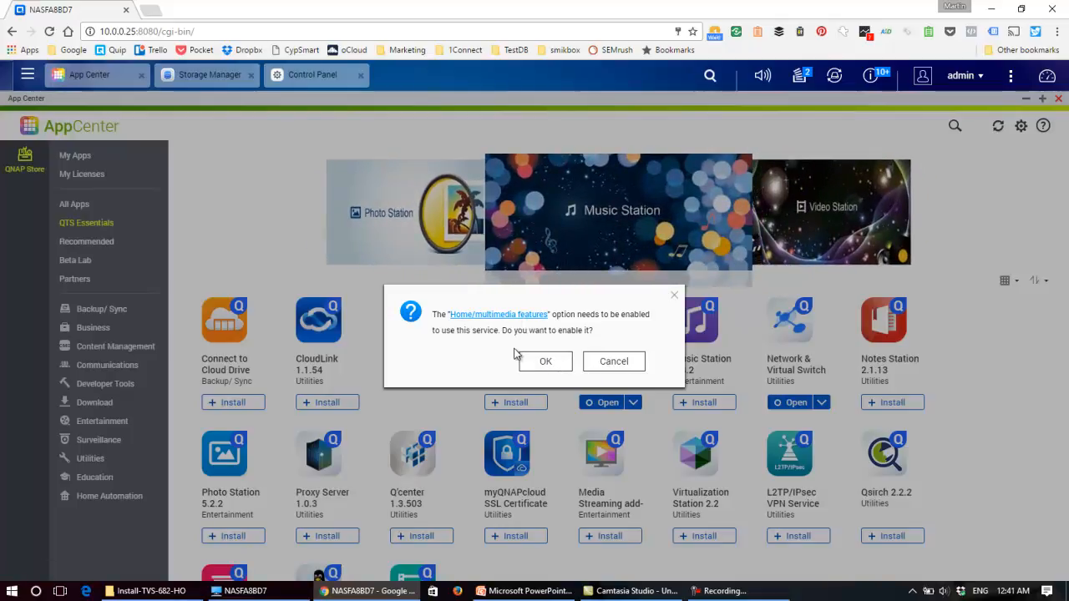
{"action": "left_click", "coordinate": [543, 363]}
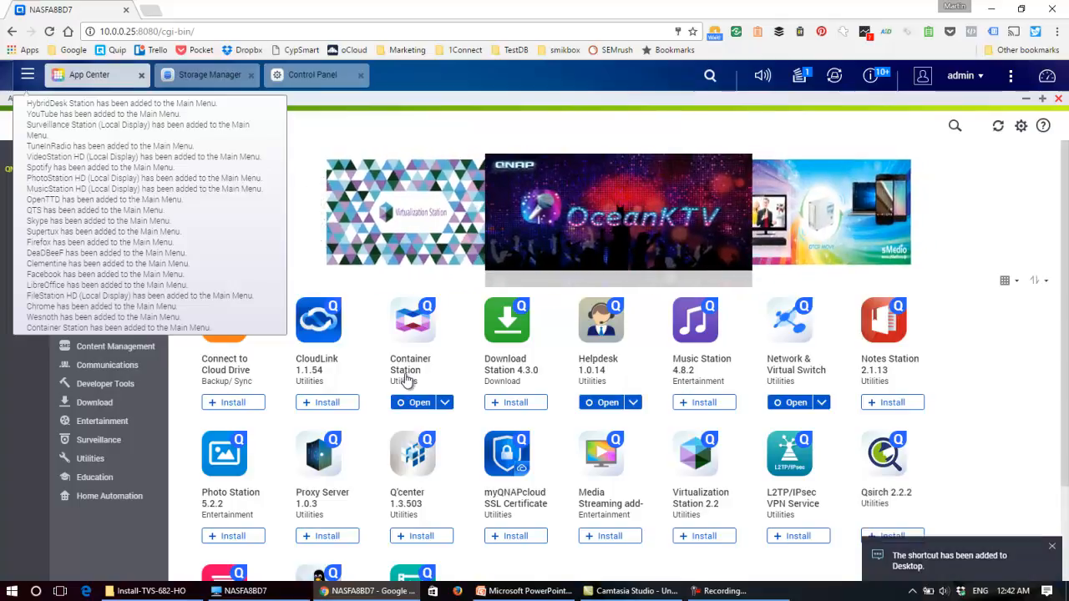
{"action": "left_click", "coordinate": [514, 403]}
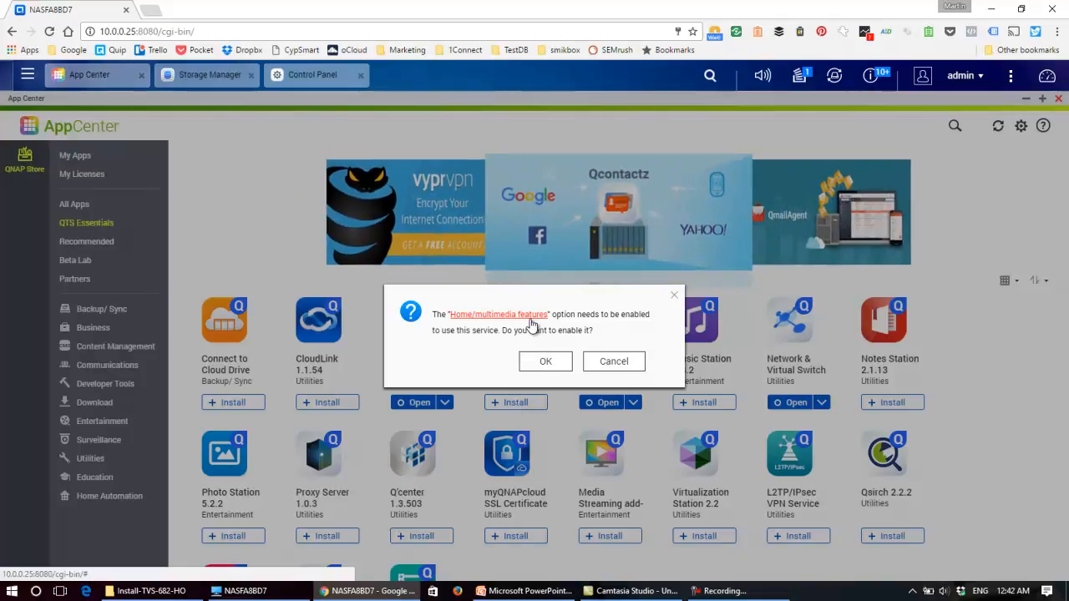
{"action": "left_click", "coordinate": [545, 362]}
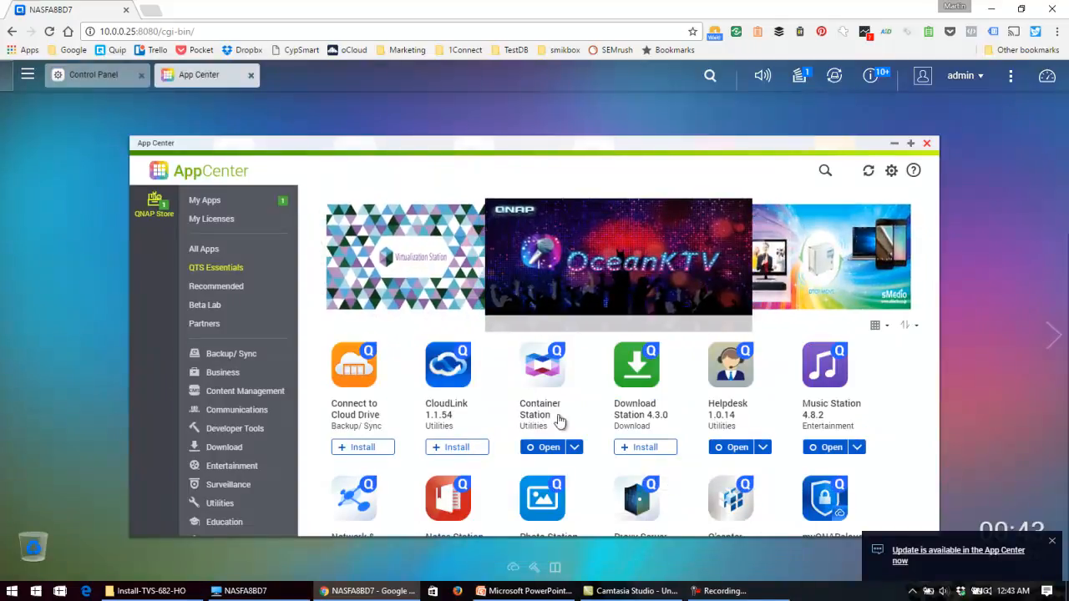
Review the available volumes for Download Station and install it on Vol1.
{"action": "left_click", "coordinate": [645, 448]}
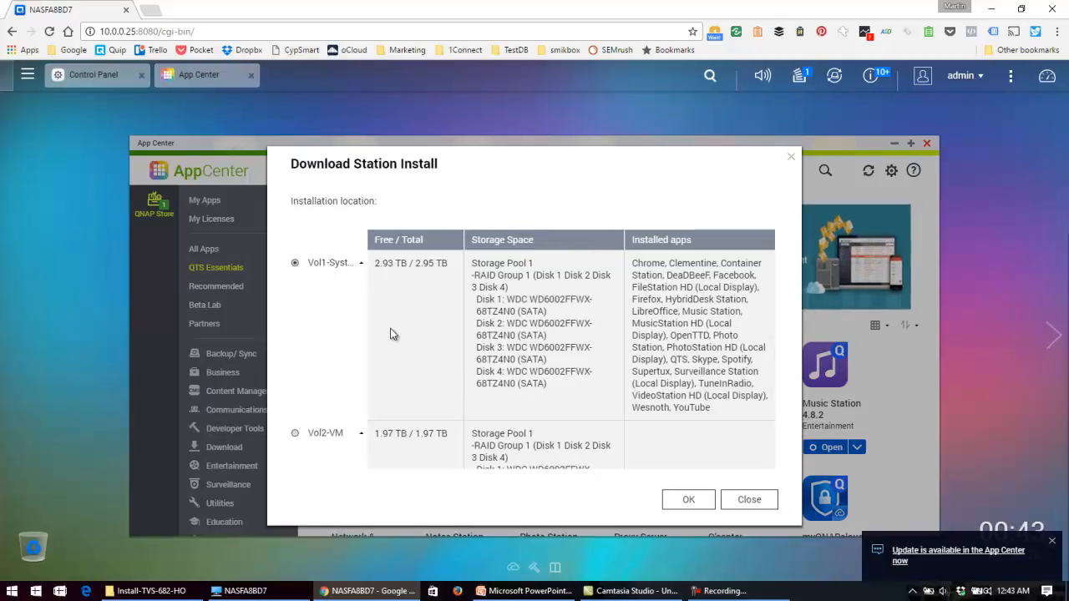
{"action": "scroll", "coordinate": [339, 400], "scroll_direction": "down", "scroll_amount": 4}
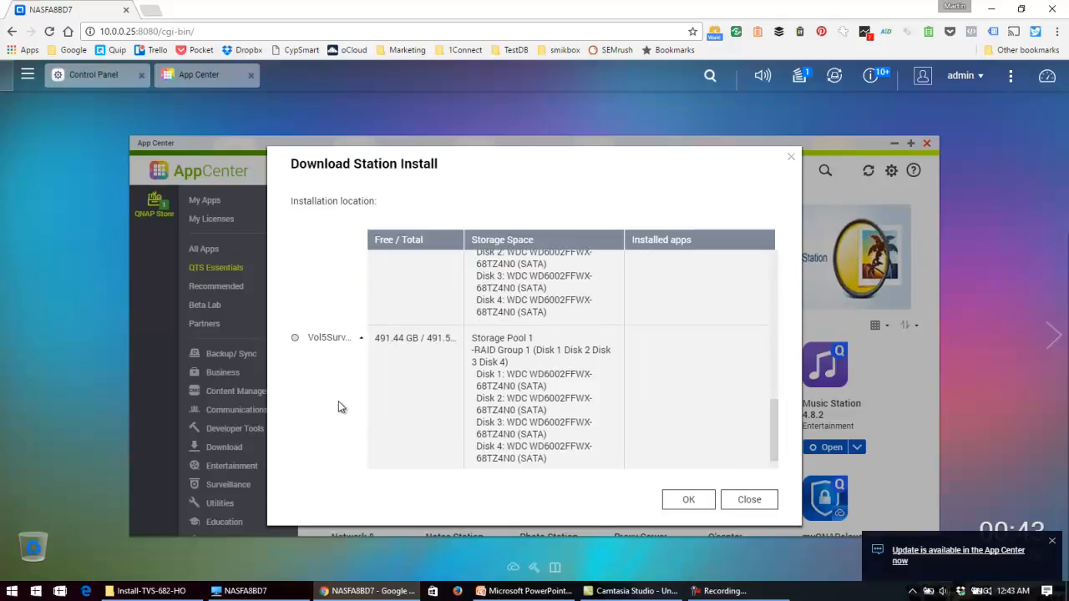
{"action": "scroll", "coordinate": [338, 401], "scroll_direction": "up", "scroll_amount": 4}
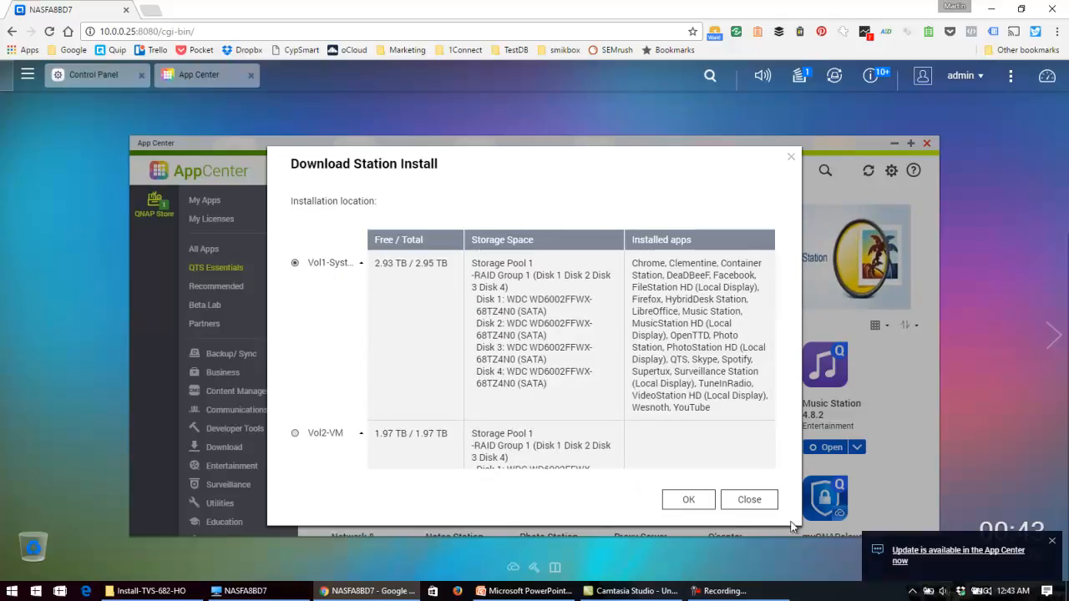
{"action": "left_click", "coordinate": [688, 499]}
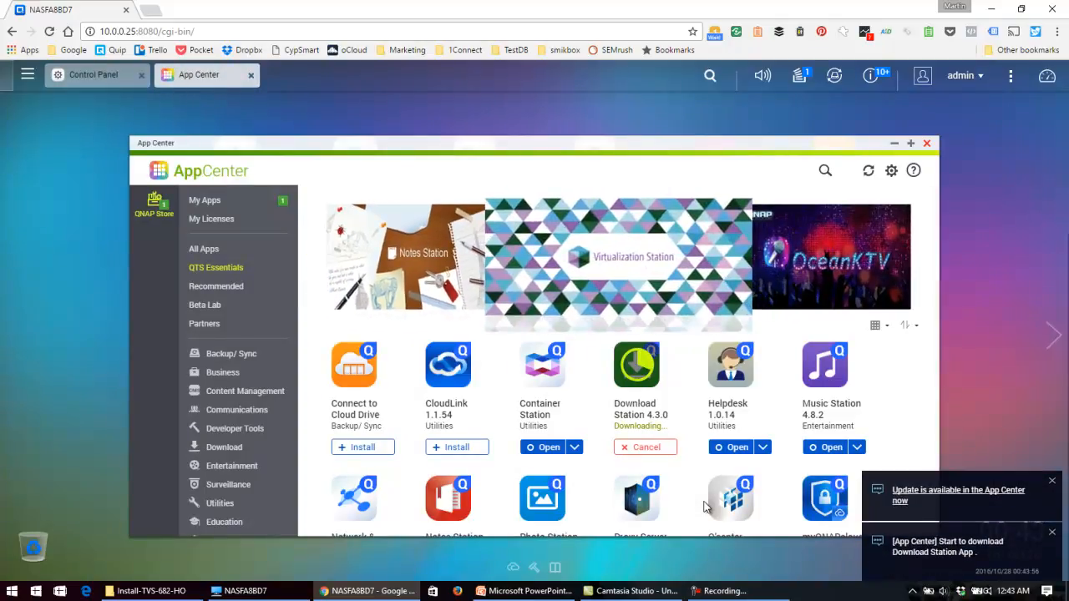
Browse the remaining QTS Essentials apps and install Proxy Server on Vol1.
{"action": "scroll", "coordinate": [705, 507], "scroll_direction": "down", "scroll_amount": 2}
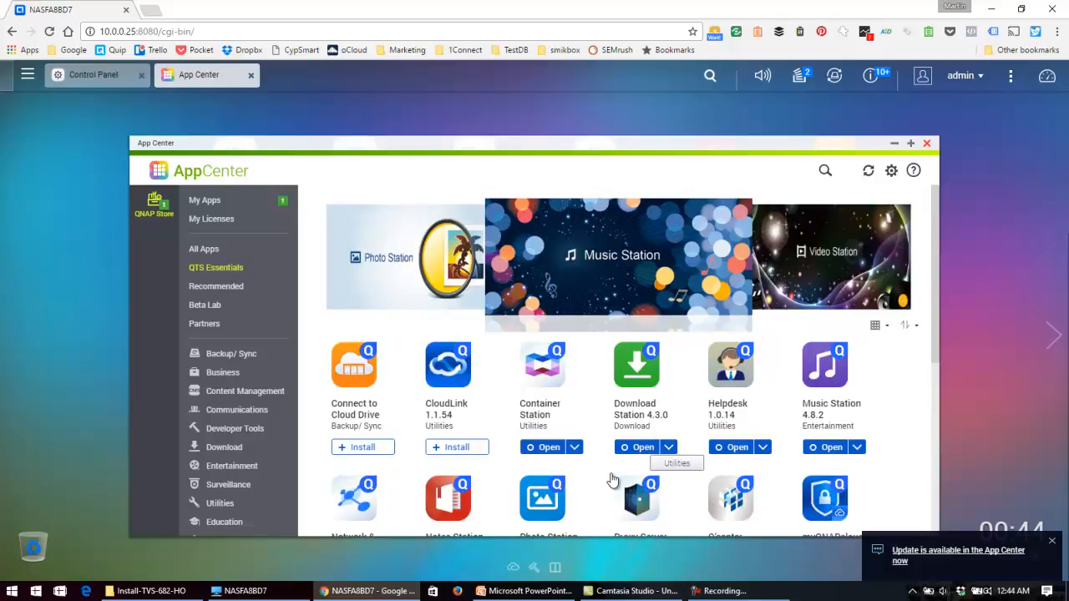
{"action": "scroll", "coordinate": [770, 489], "scroll_direction": "up", "scroll_amount": 2}
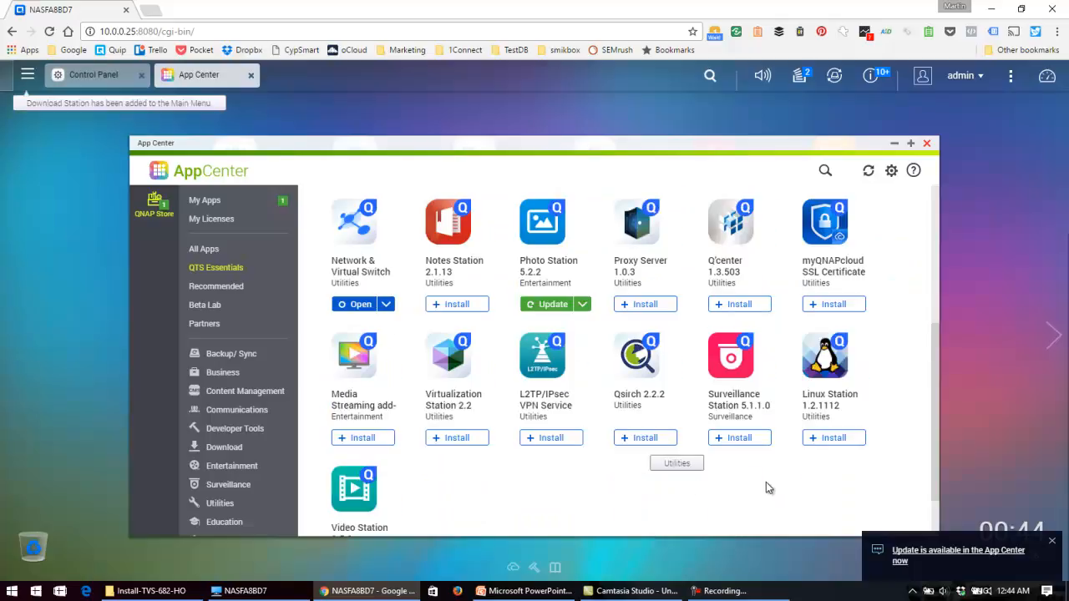
{"action": "scroll", "coordinate": [488, 404], "scroll_direction": "up", "scroll_amount": 2}
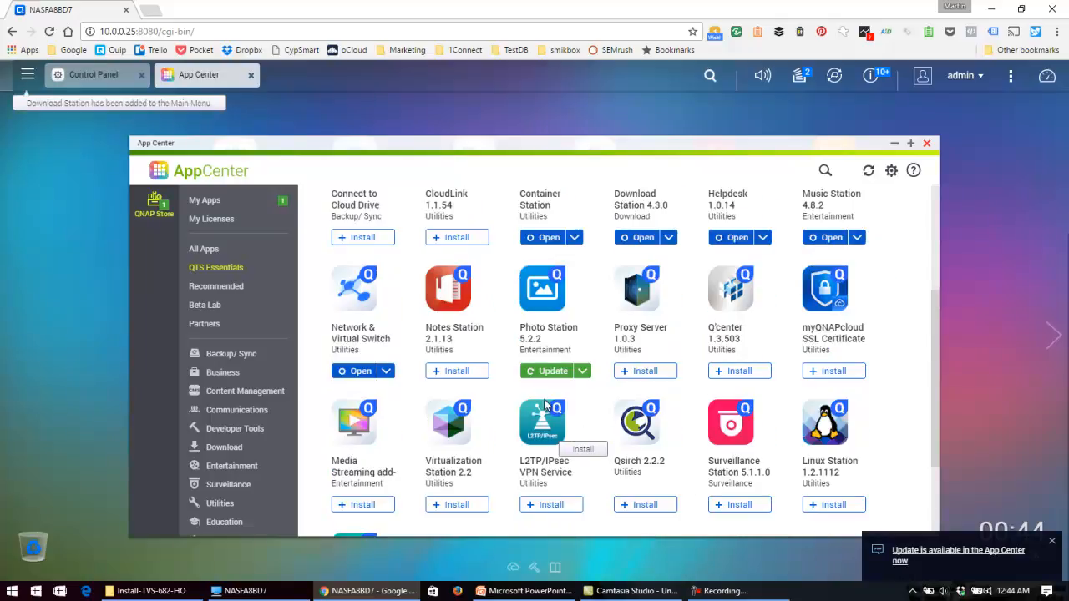
{"action": "left_click", "coordinate": [645, 372]}
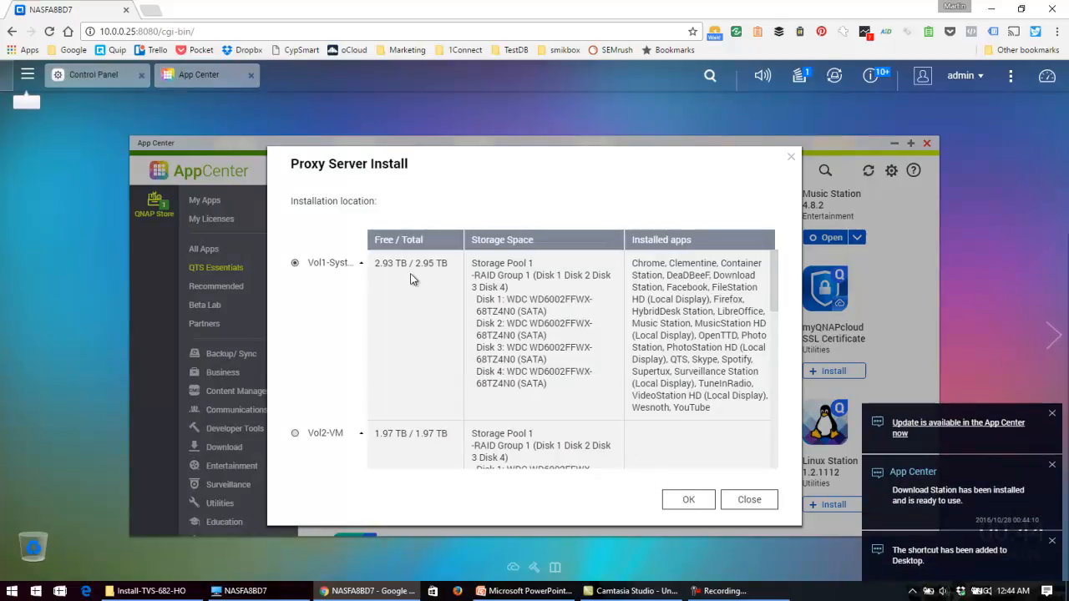
{"action": "left_click", "coordinate": [690, 500]}
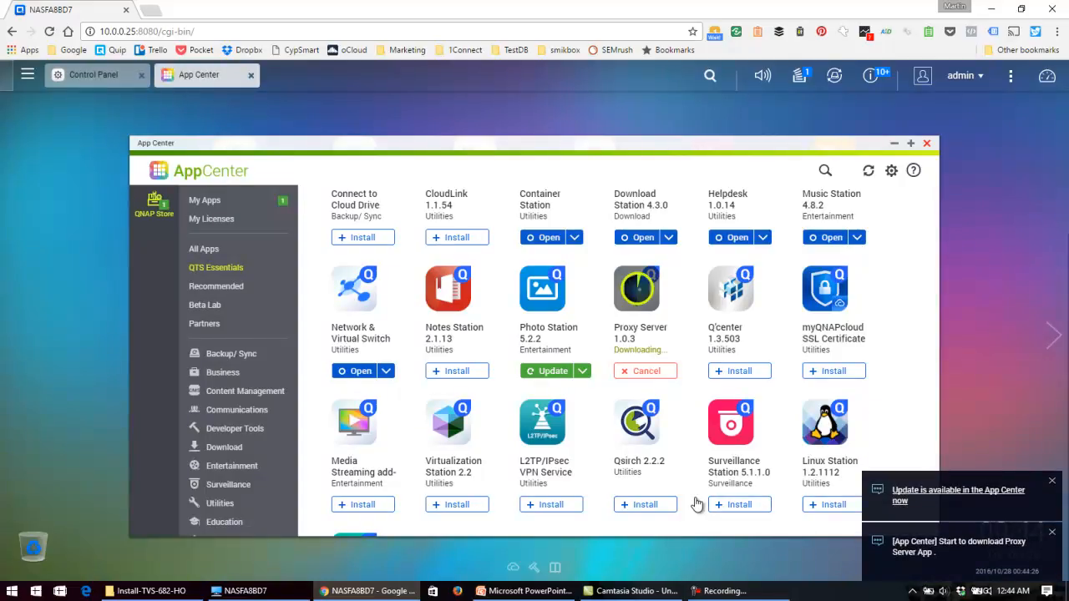
Install Q'center at its default location and the myQNAPcloud SSL Certificate app.
{"action": "left_click", "coordinate": [738, 371]}
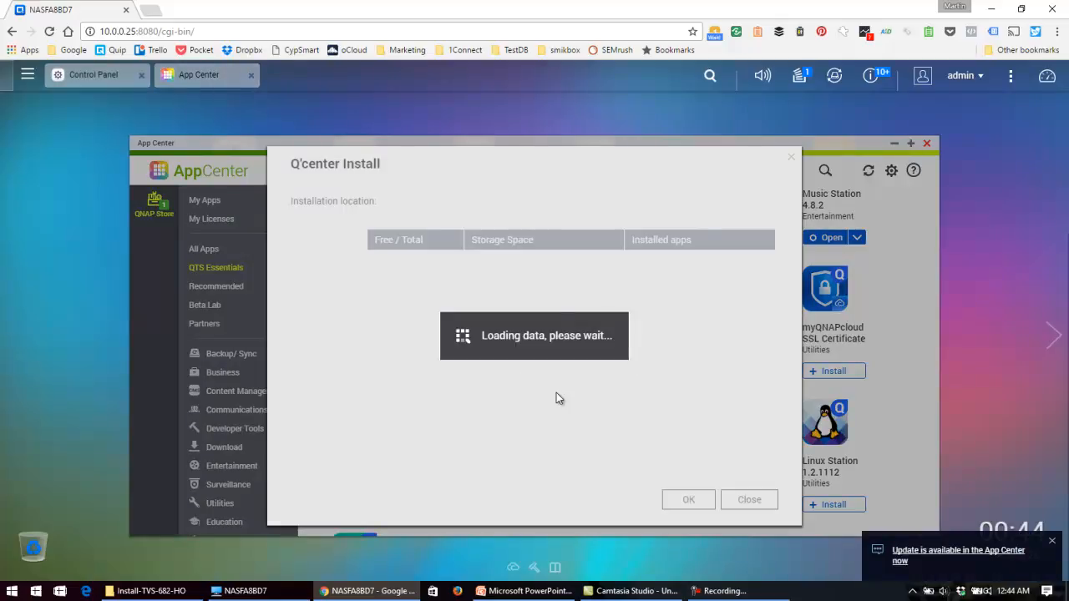
{"action": "left_click", "coordinate": [688, 500]}
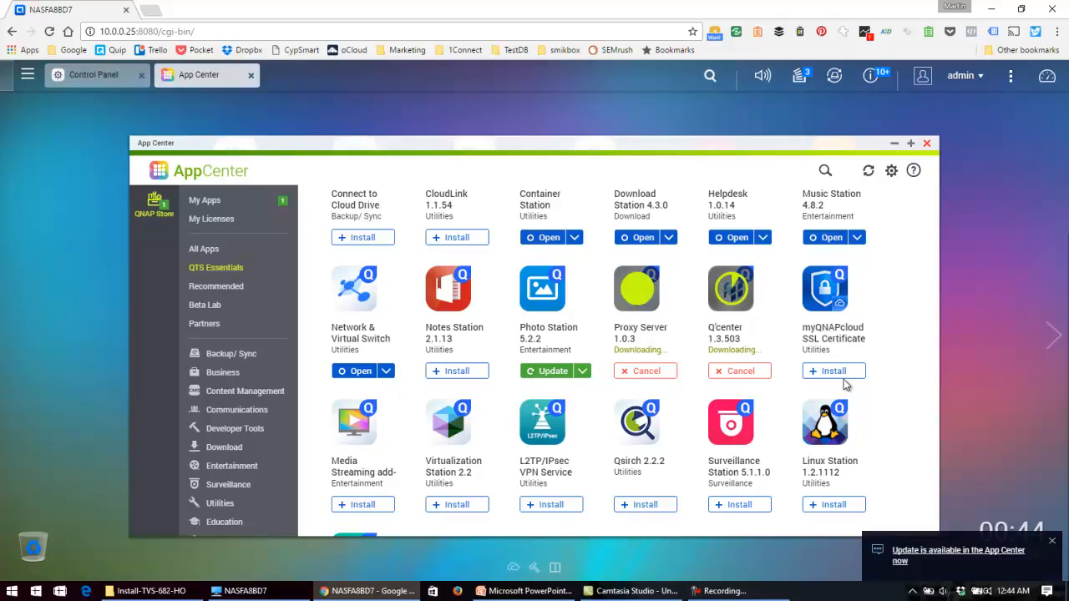
{"action": "left_click", "coordinate": [835, 371]}
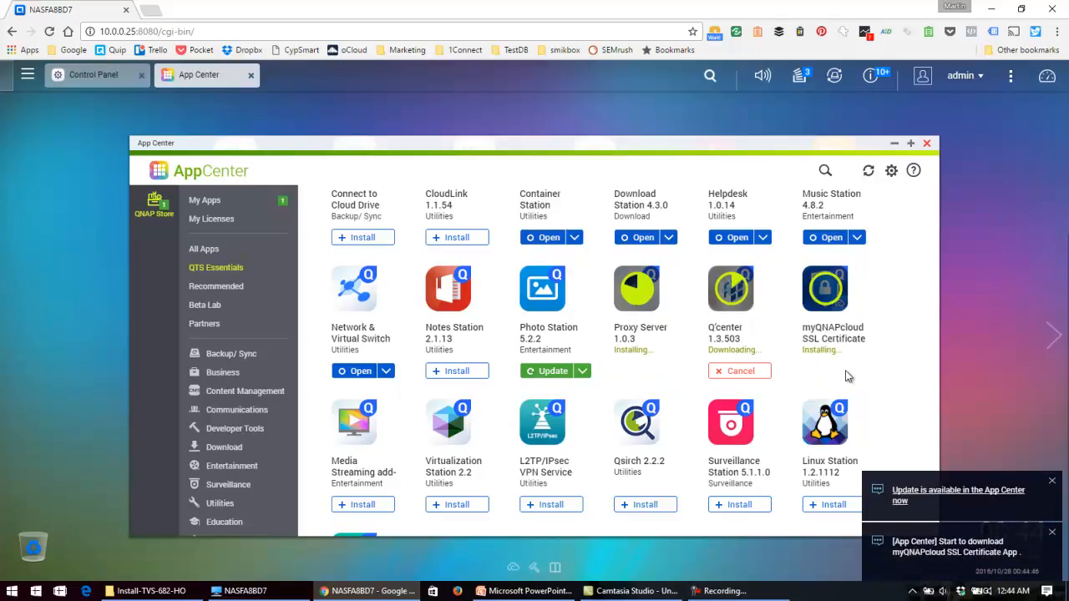
View the description of the Connect to Cloud Drive app and close it.
{"action": "scroll", "coordinate": [846, 376], "scroll_direction": "down", "scroll_amount": 1}
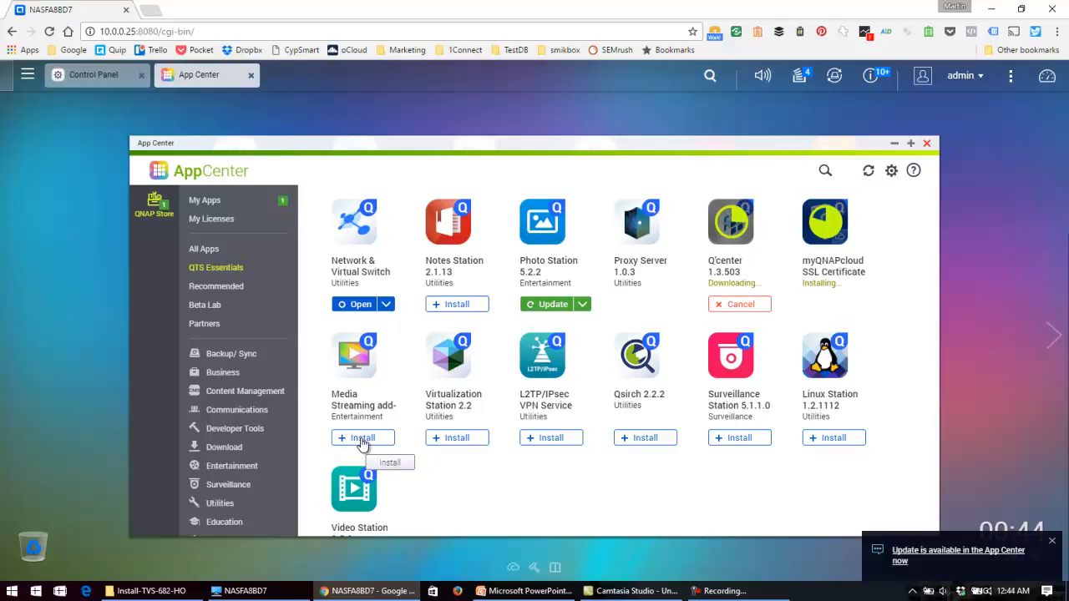
{"action": "scroll", "coordinate": [362, 442], "scroll_direction": "up", "scroll_amount": 3}
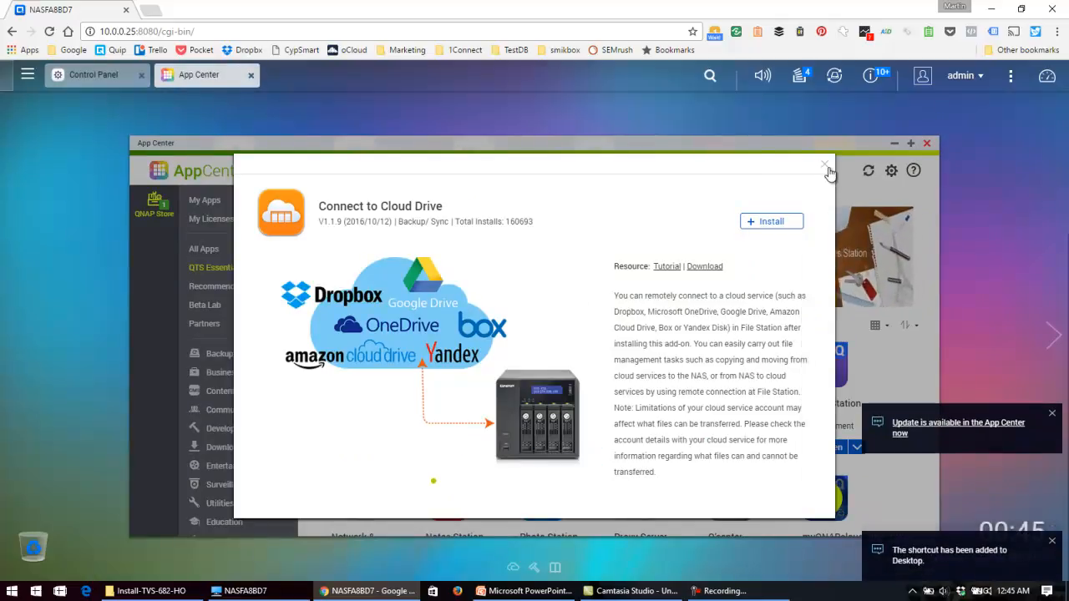
{"action": "left_click", "coordinate": [825, 165]}
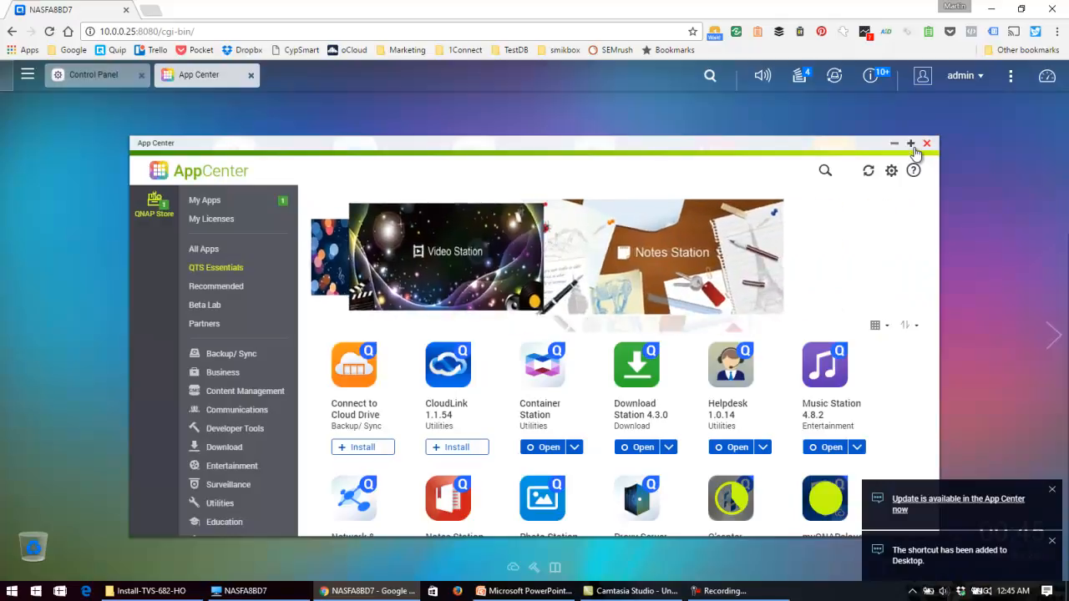
Maximize App Center and install the Media Streaming add-on on Vol1.
{"action": "left_click", "coordinate": [911, 142]}
{"action": "scroll", "coordinate": [325, 453], "scroll_direction": "down", "scroll_amount": 2}
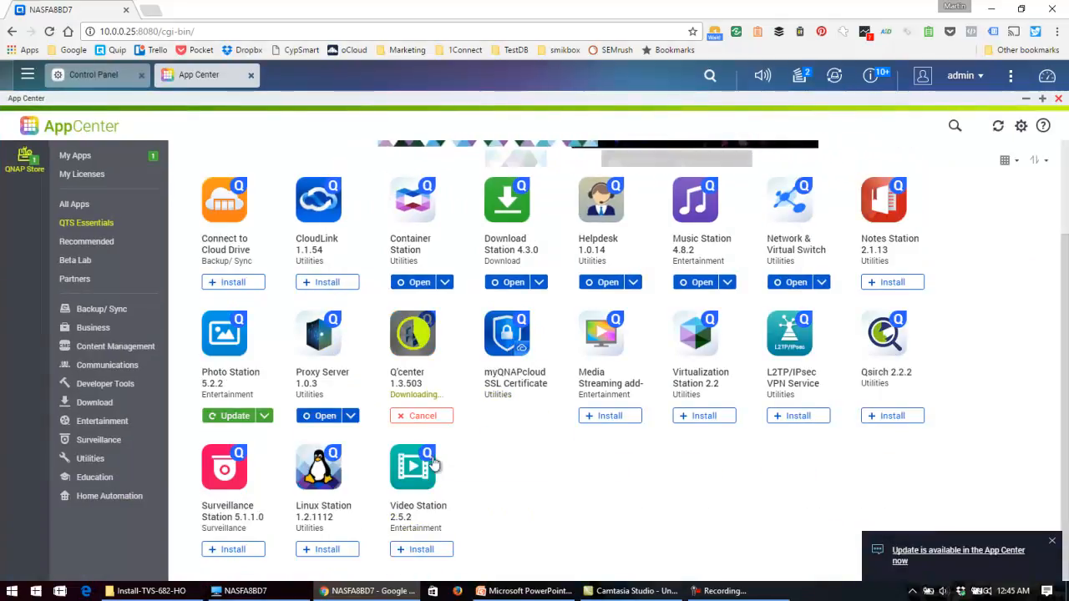
{"action": "scroll", "coordinate": [493, 436], "scroll_direction": "up", "scroll_amount": 2}
{"action": "scroll", "coordinate": [473, 520], "scroll_direction": "down", "scroll_amount": 1}
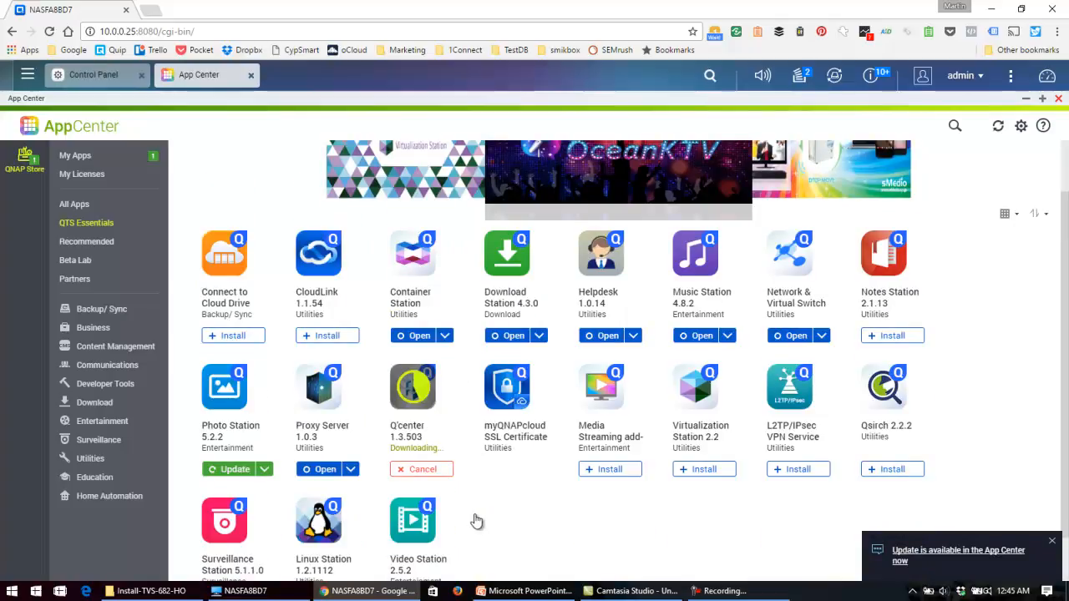
{"action": "left_click", "coordinate": [606, 469]}
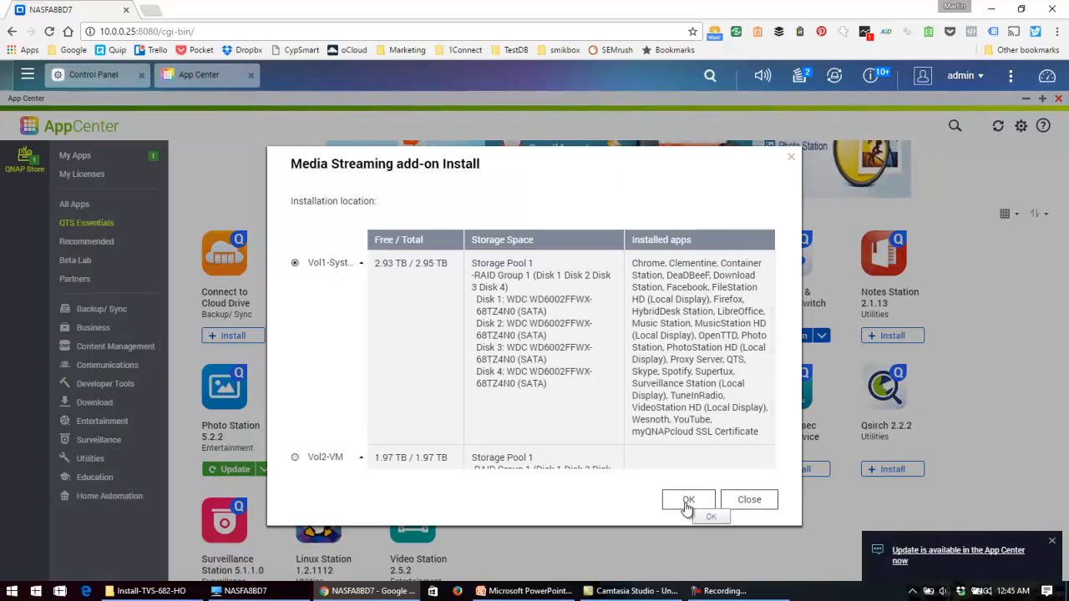
{"action": "left_click", "coordinate": [687, 501]}
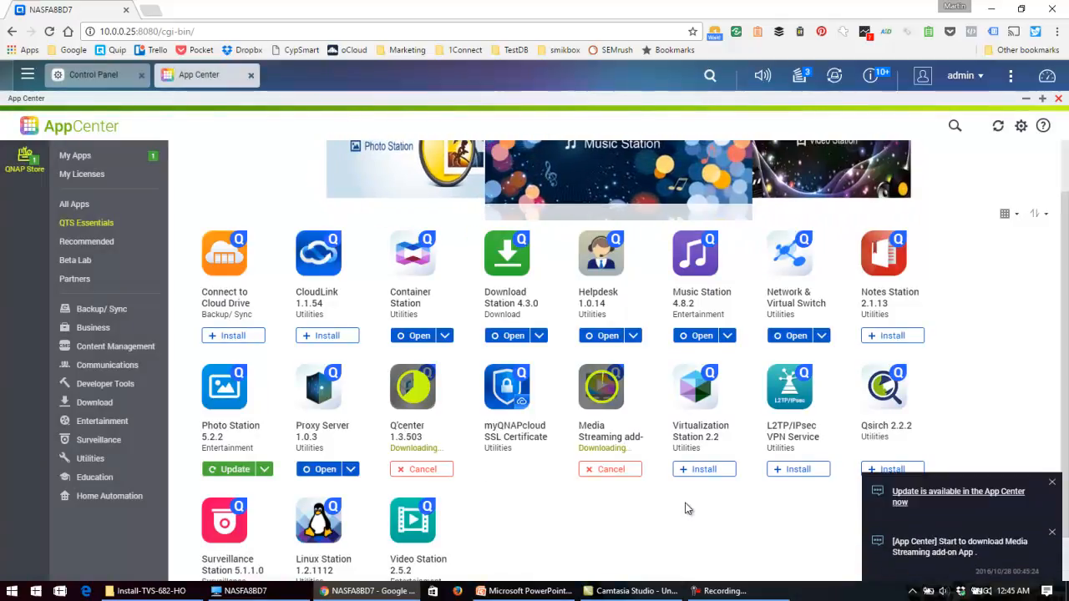
Install Virtualization Station, L2TP/IPsec VPN Service and Qsirch, with Qsirch on Vol1.
{"action": "left_click", "coordinate": [705, 471]}
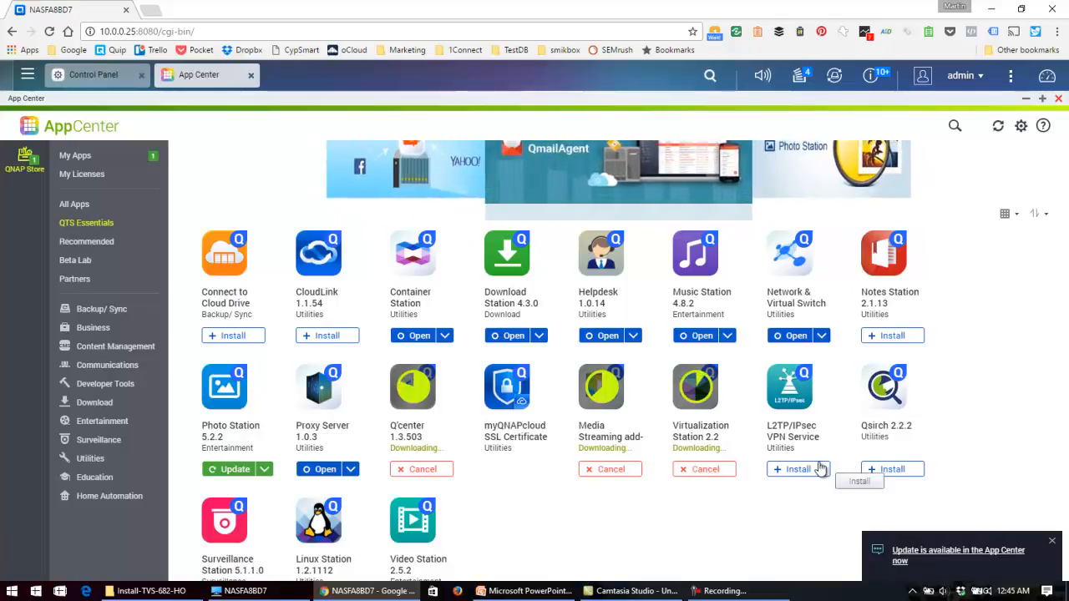
{"action": "left_click", "coordinate": [806, 472]}
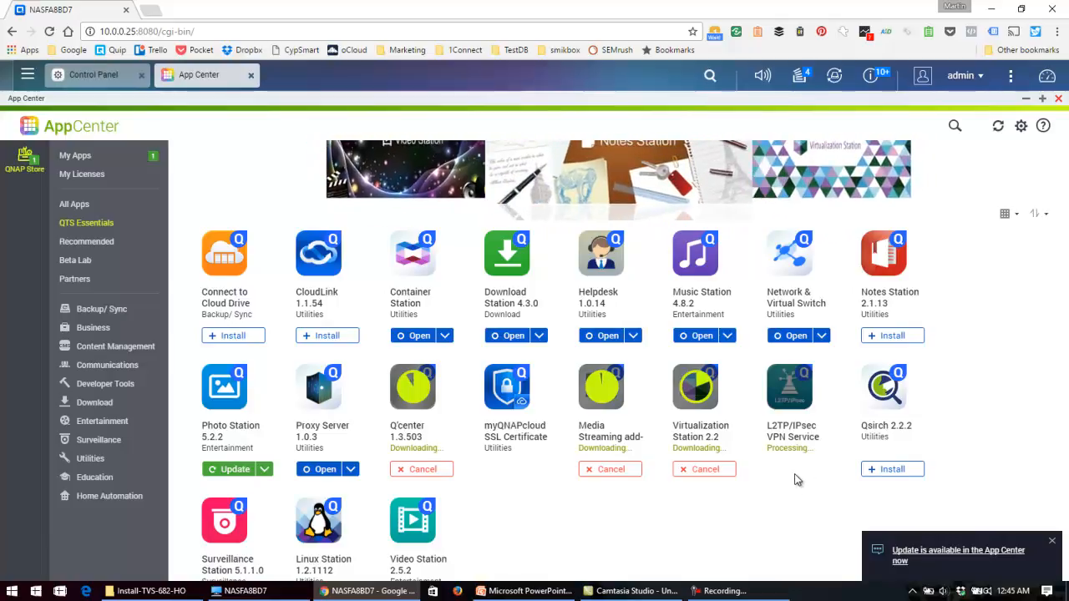
{"action": "left_click", "coordinate": [892, 473]}
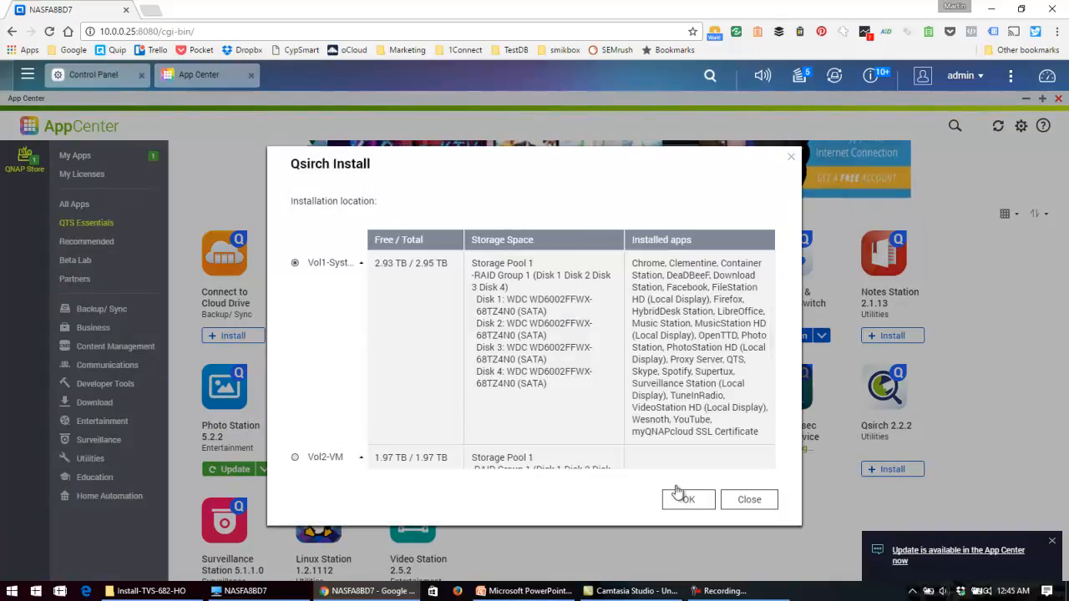
{"action": "left_click", "coordinate": [682, 498]}
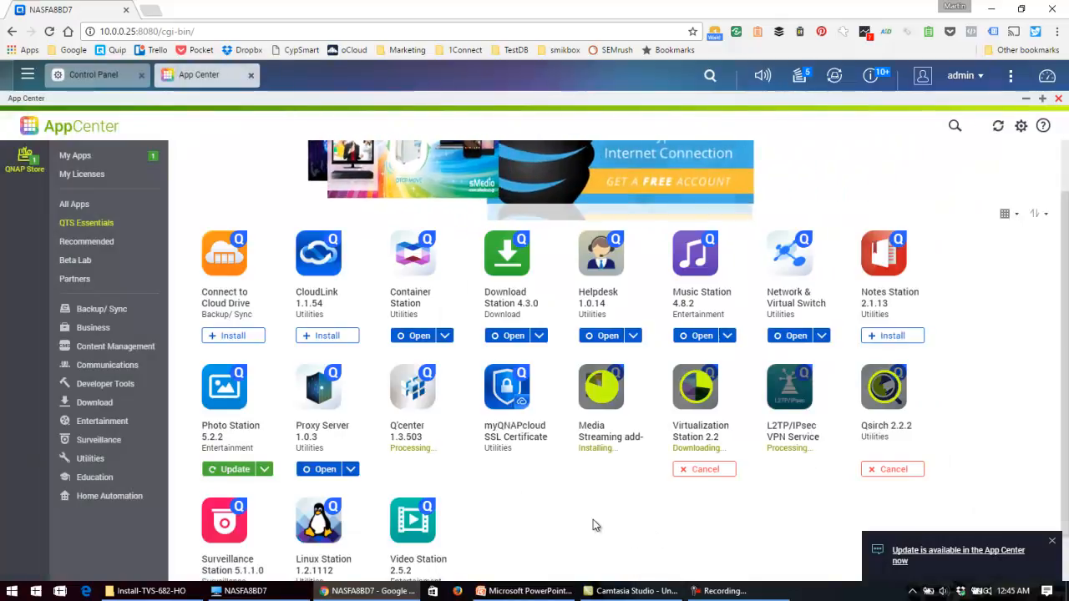
Install Video Station from the QTS Essentials apps on Vol1.
{"action": "scroll", "coordinate": [587, 528], "scroll_direction": "down", "scroll_amount": 1}
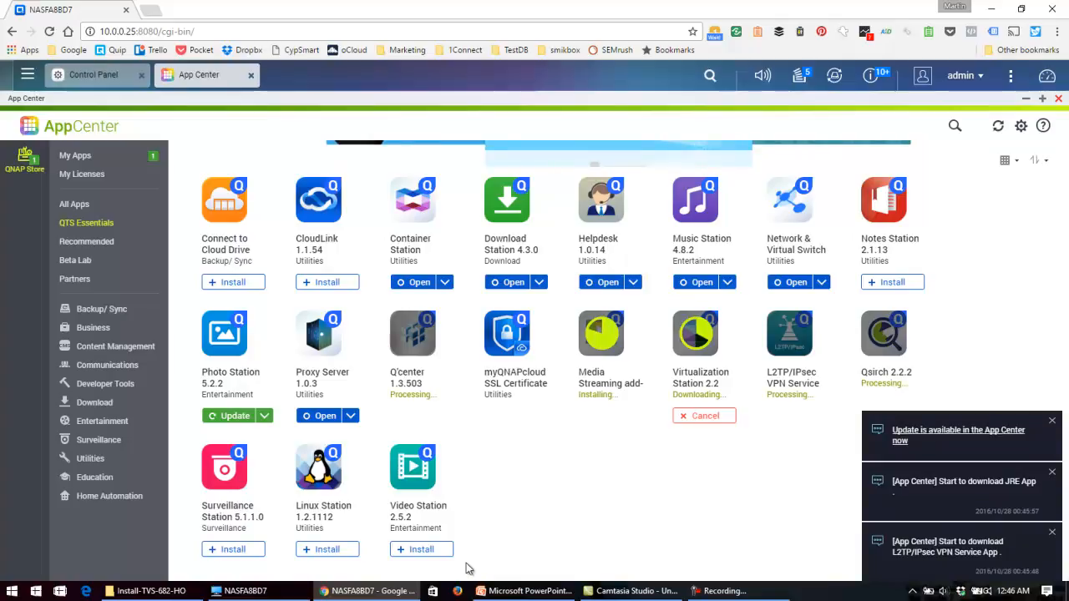
{"action": "left_click", "coordinate": [441, 554]}
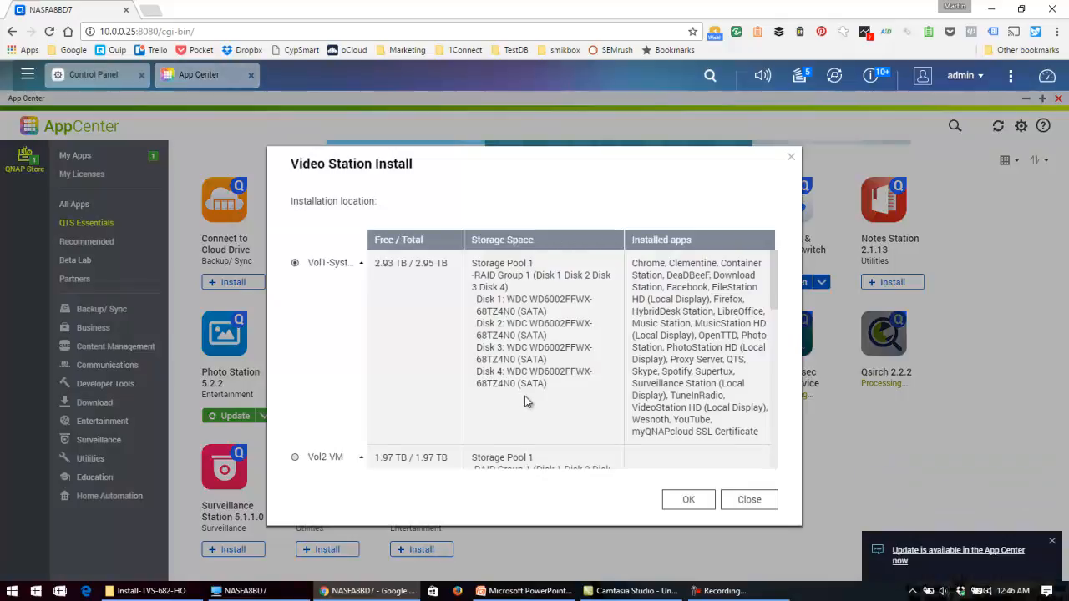
{"action": "left_click", "coordinate": [689, 501]}
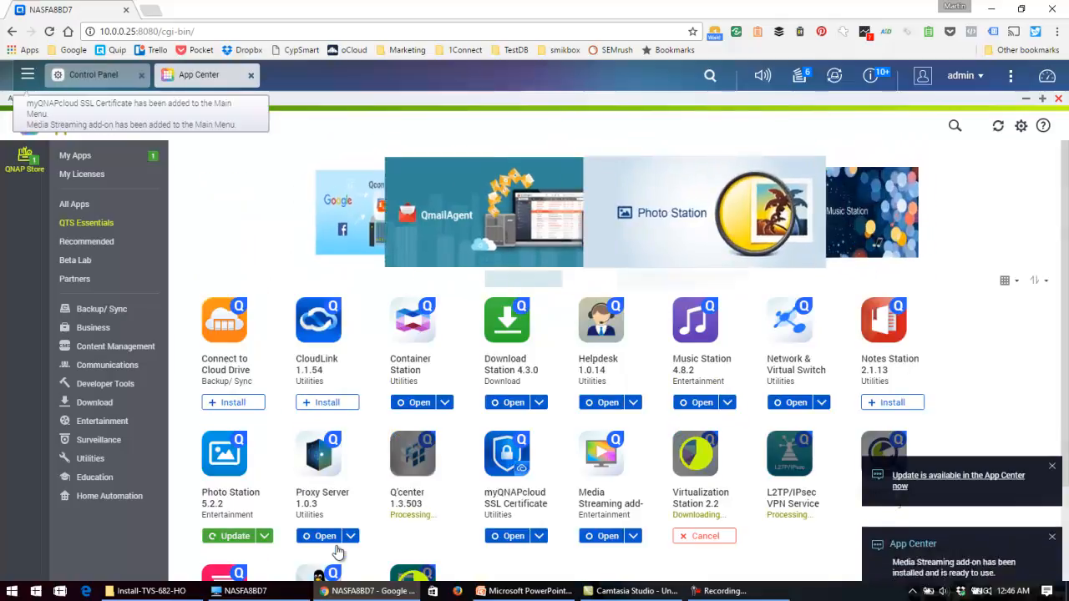
Monitor the QTS Essentials list until the pending app downloads and installations progress to completion.
{"action": "scroll", "coordinate": [350, 543], "scroll_direction": "down", "scroll_amount": 2}
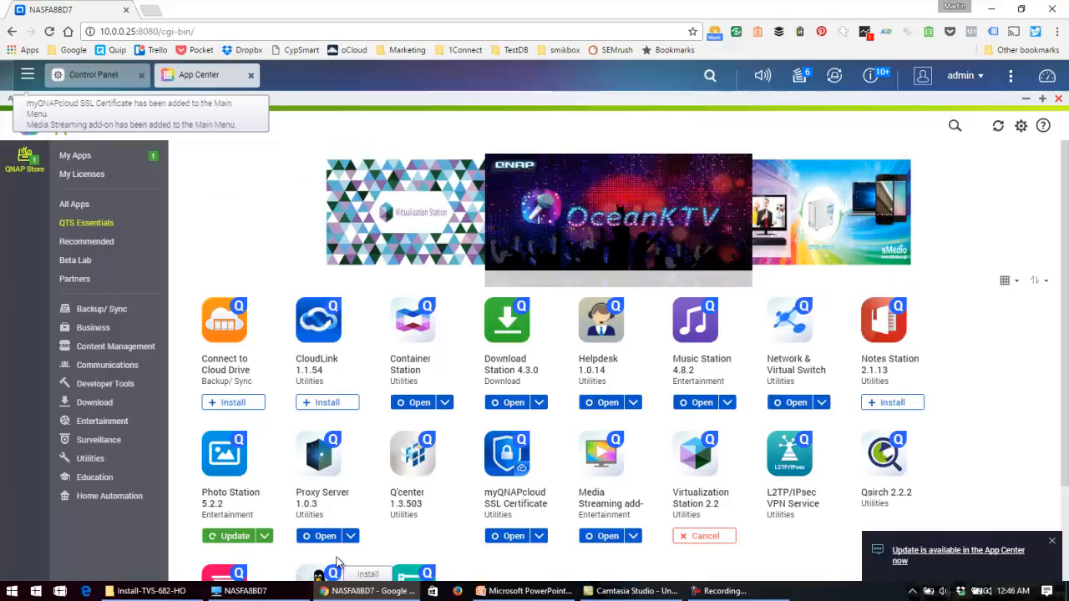
{"action": "scroll", "coordinate": [409, 534], "scroll_direction": "down", "scroll_amount": 2}
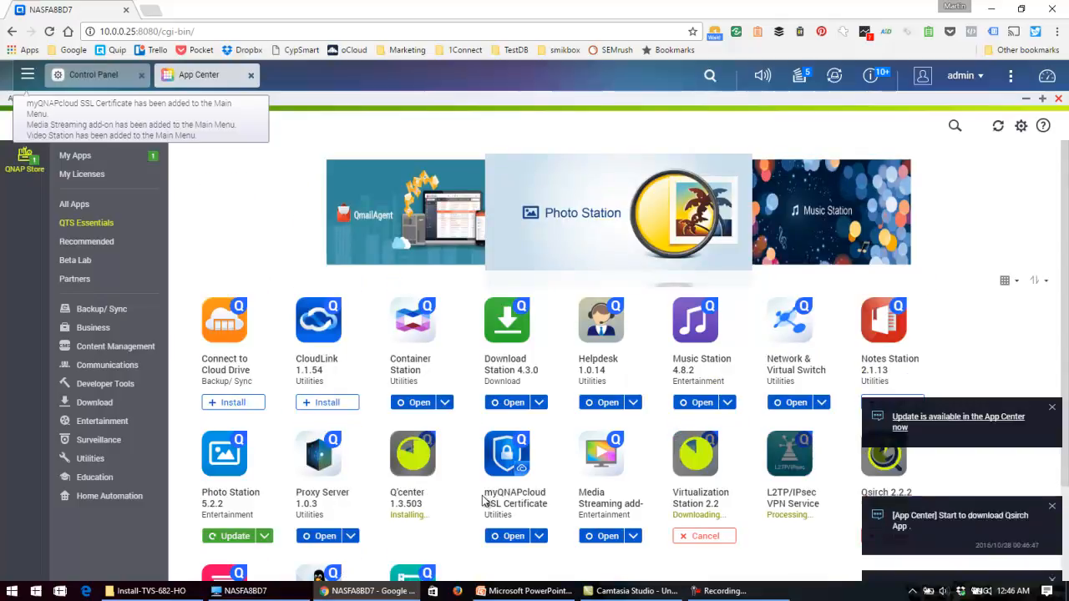
{"action": "scroll", "coordinate": [482, 495], "scroll_direction": "down", "scroll_amount": 3}
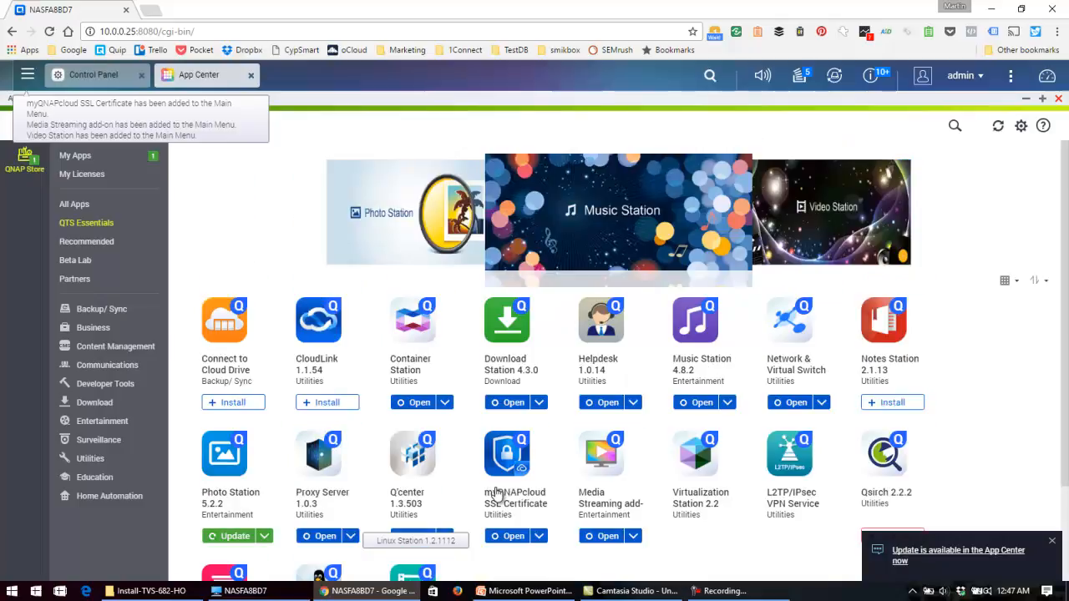
{"action": "scroll", "coordinate": [495, 493], "scroll_direction": "down", "scroll_amount": 3}
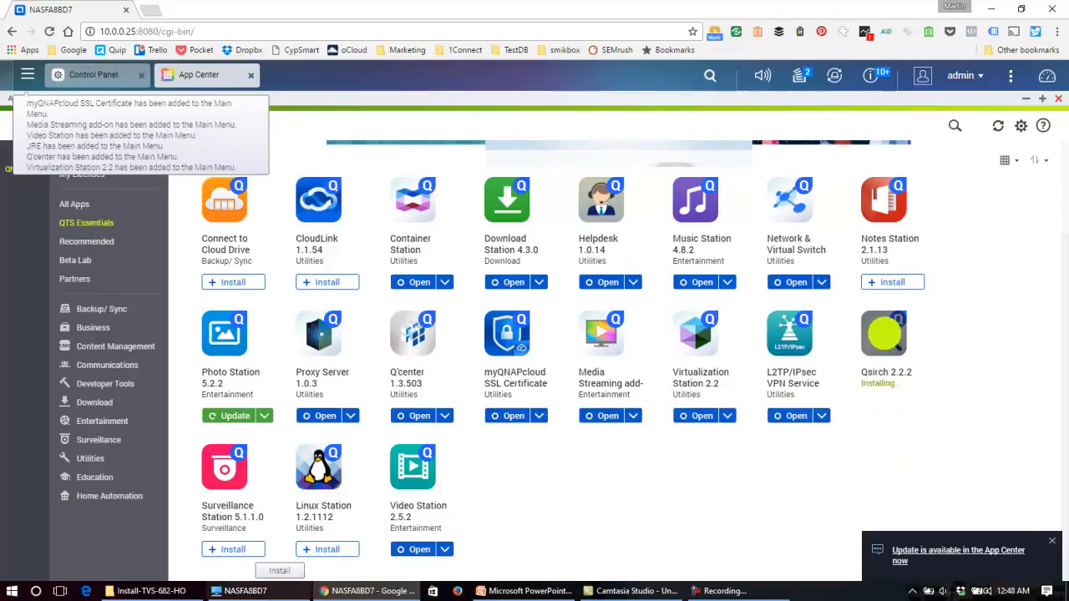
Install Surveillance Station from the QTS Essentials apps.
{"action": "left_click", "coordinate": [229, 549]}
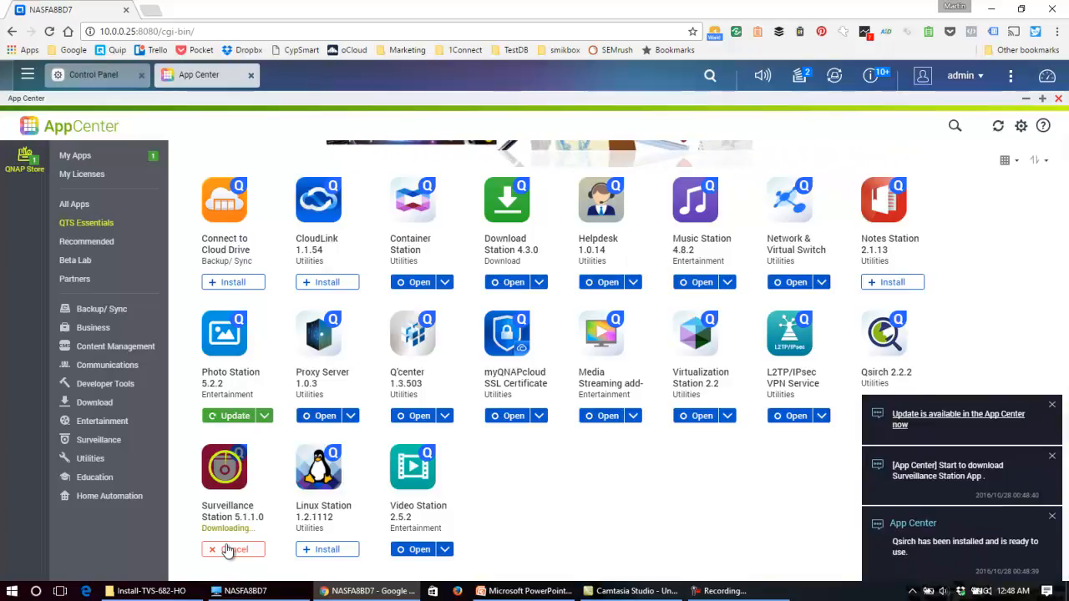
{"action": "scroll", "coordinate": [227, 549], "scroll_direction": "up", "scroll_amount": 2}
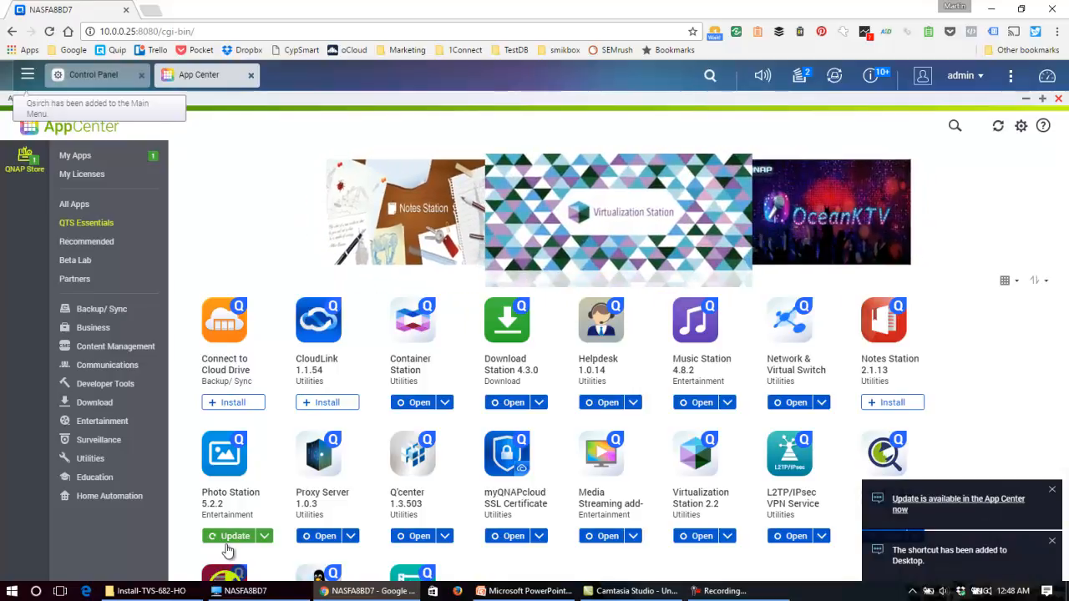
{"action": "scroll", "coordinate": [227, 550], "scroll_direction": "down", "scroll_amount": 2}
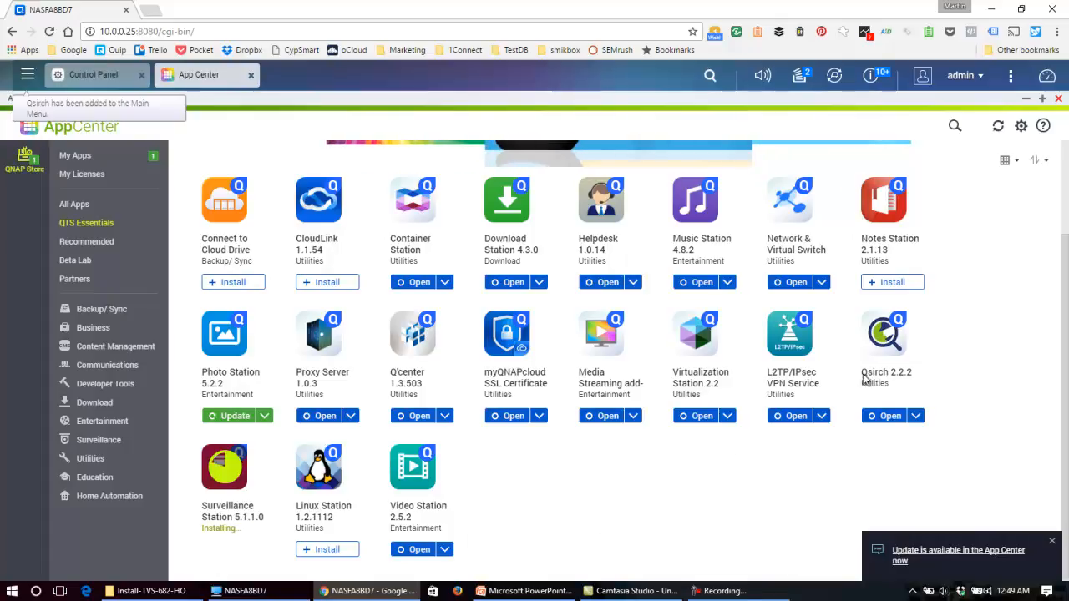
Install Notes Station on Vol1 and update Photo Station to its newer version.
{"action": "left_click", "coordinate": [890, 282]}
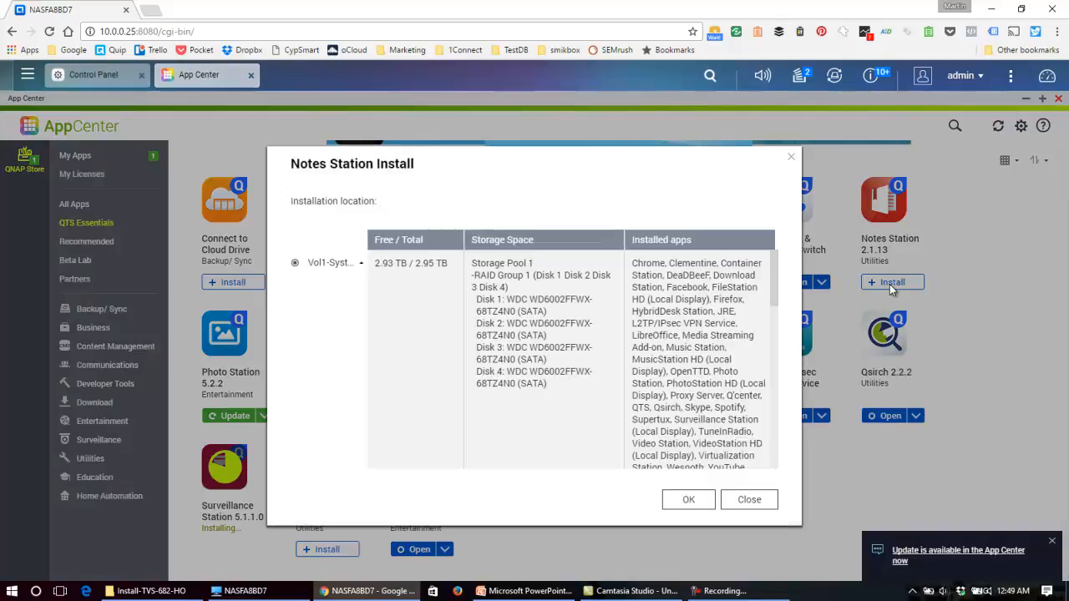
{"action": "left_click", "coordinate": [689, 501]}
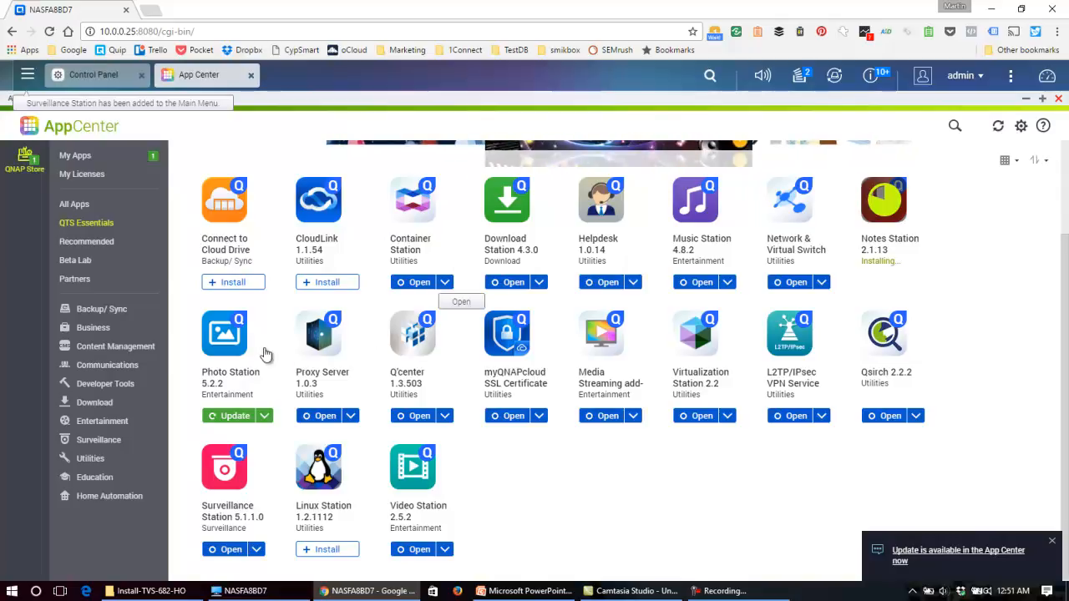
{"action": "left_click", "coordinate": [223, 417]}
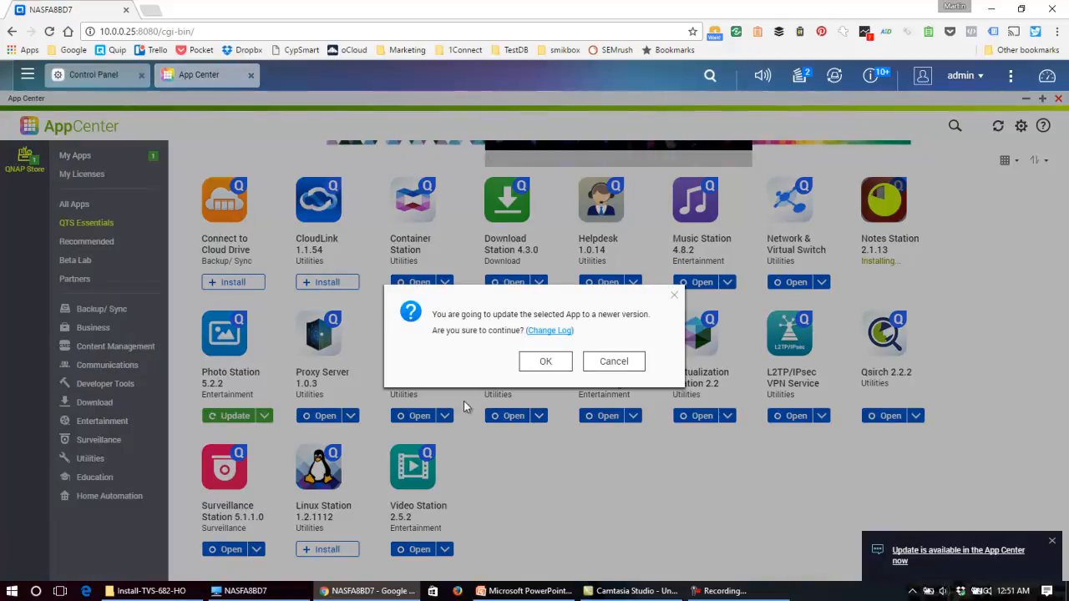
{"action": "left_click", "coordinate": [545, 364]}
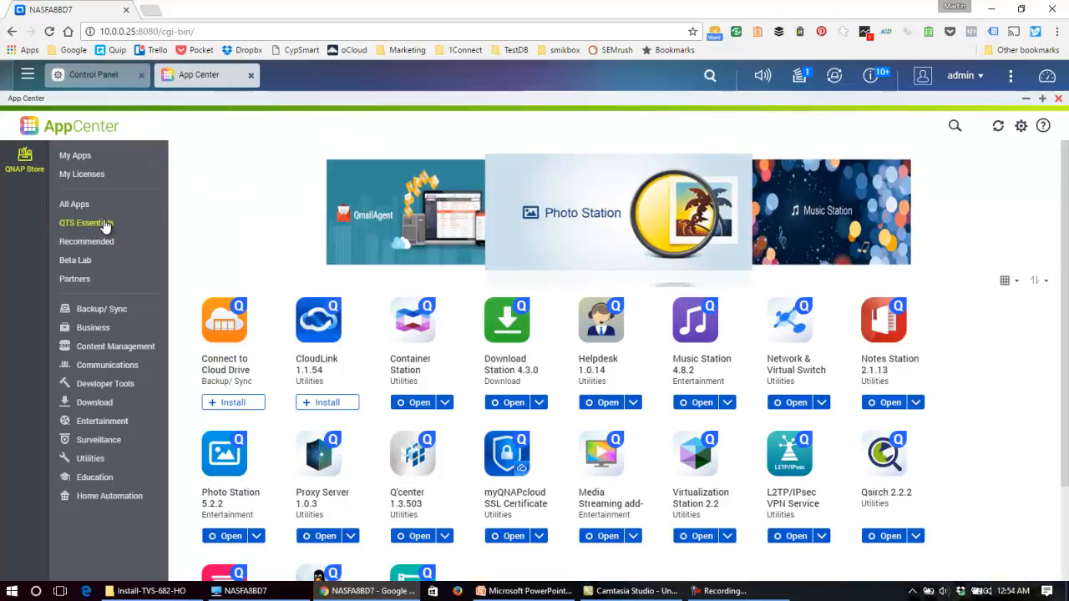
From the Recommended apps, install CodexPack on Vol1, agreeing to the third-party terms, and install QNAP Diagnostic Tool.
{"action": "left_click", "coordinate": [89, 244]}
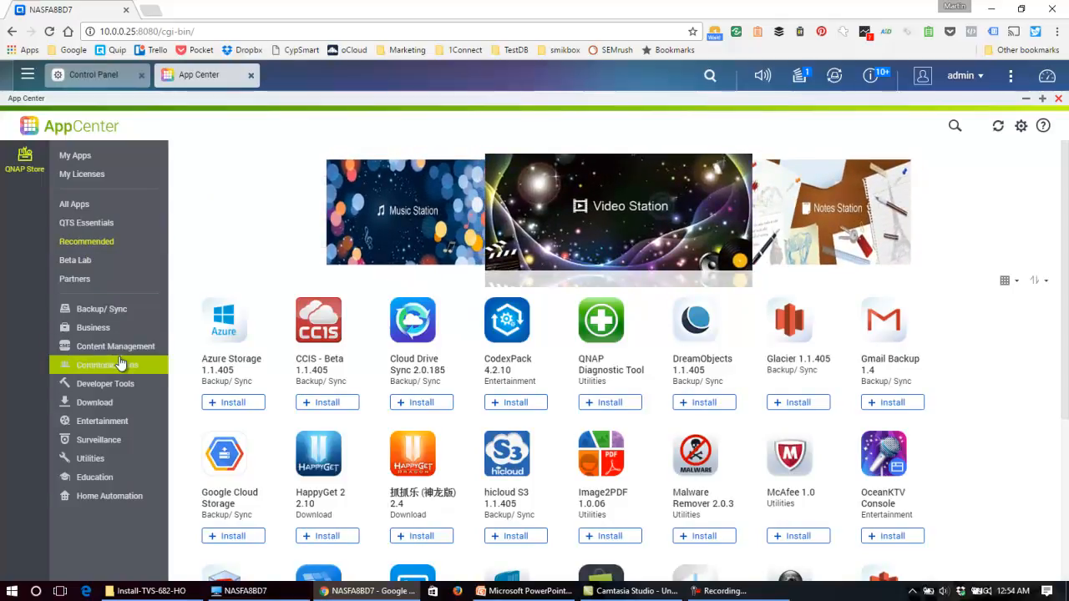
{"action": "left_click", "coordinate": [510, 405]}
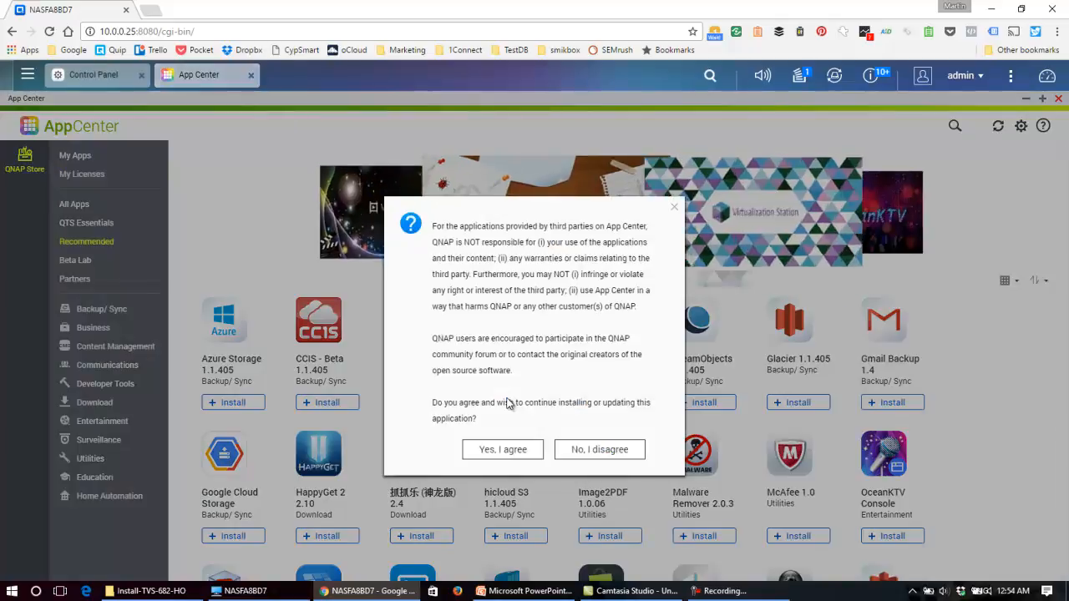
{"action": "left_click", "coordinate": [512, 451]}
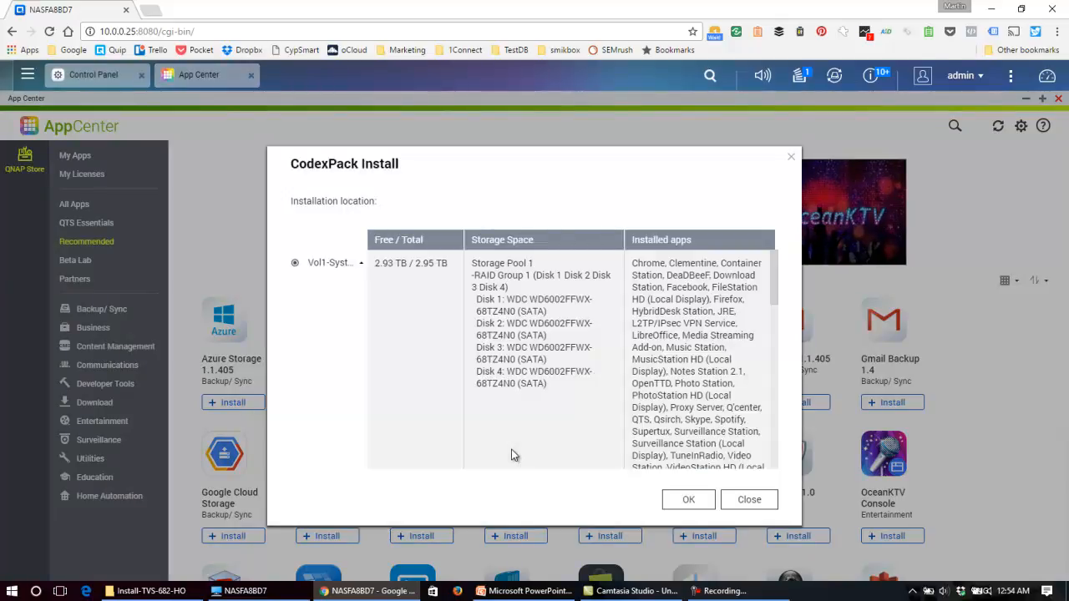
{"action": "left_click", "coordinate": [689, 499]}
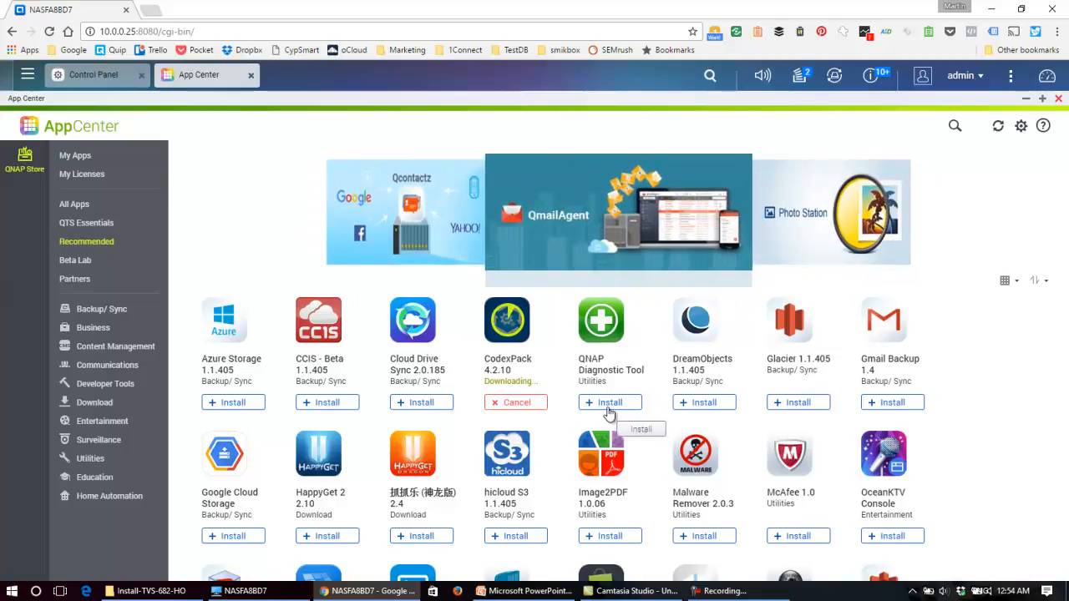
{"action": "left_click", "coordinate": [608, 407]}
{"action": "scroll", "coordinate": [309, 488], "scroll_direction": "down", "scroll_amount": 1}
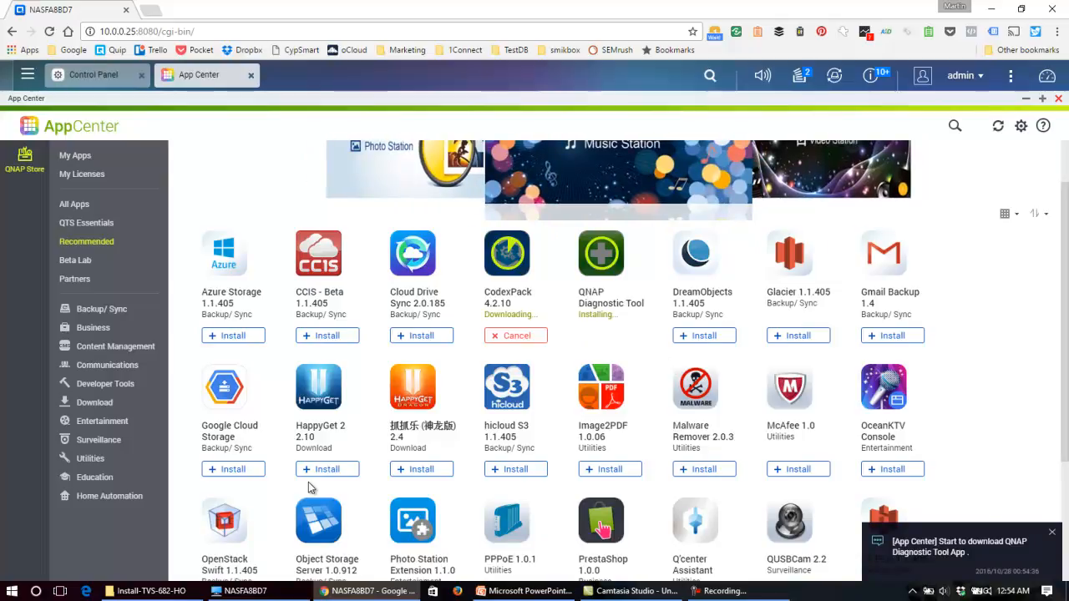
{"action": "scroll", "coordinate": [501, 375], "scroll_direction": "up", "scroll_amount": 1}
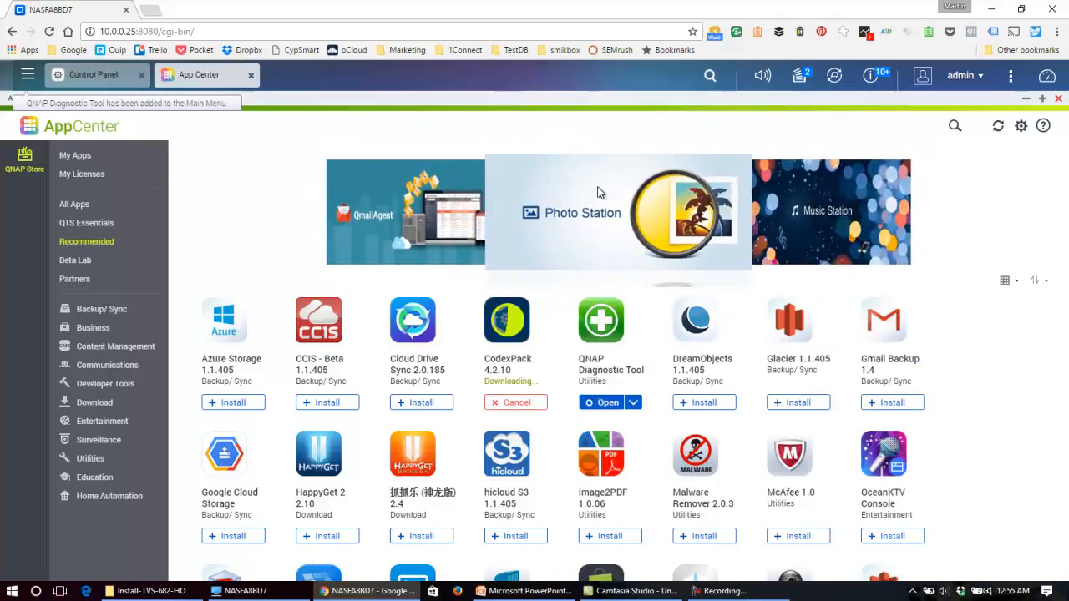
Search all apps for "backup v" and install Backup Versioning.
{"action": "left_click", "coordinate": [71, 205]}
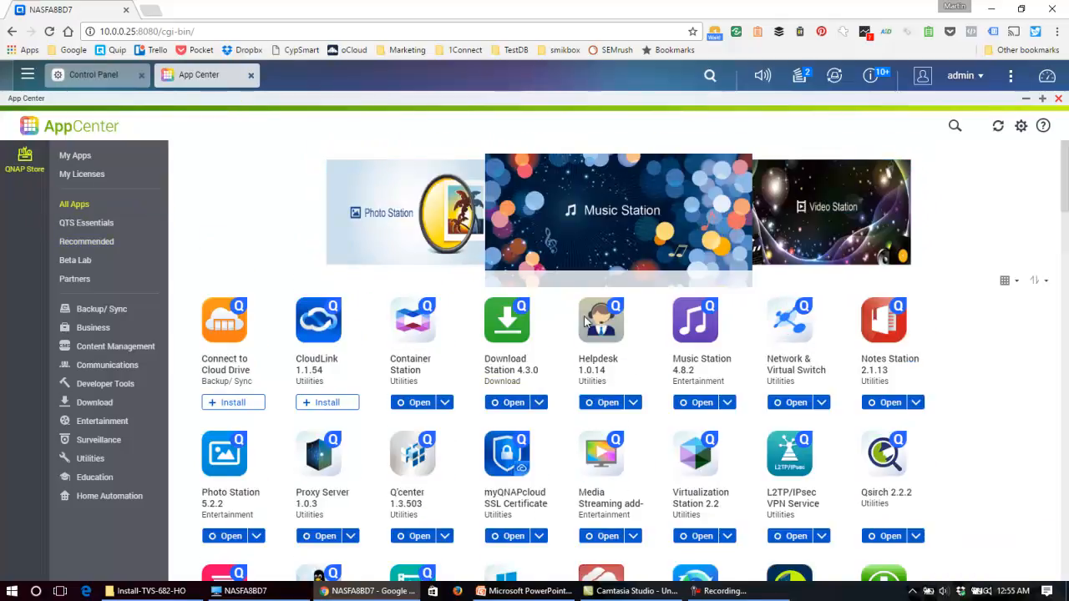
{"action": "left_click", "coordinate": [953, 132]}
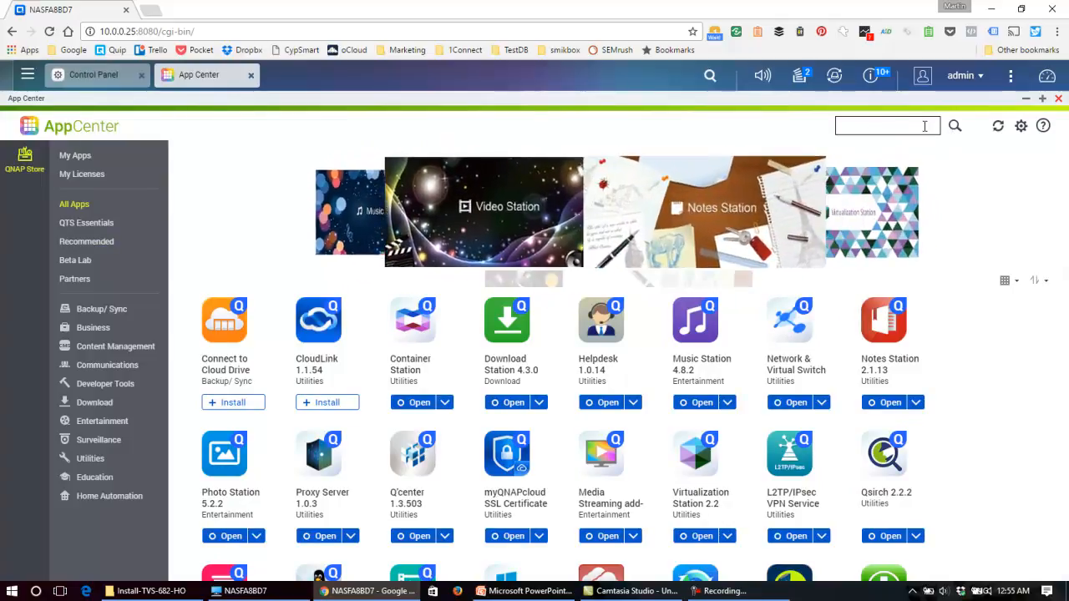
{"action": "type", "text": "backu"}
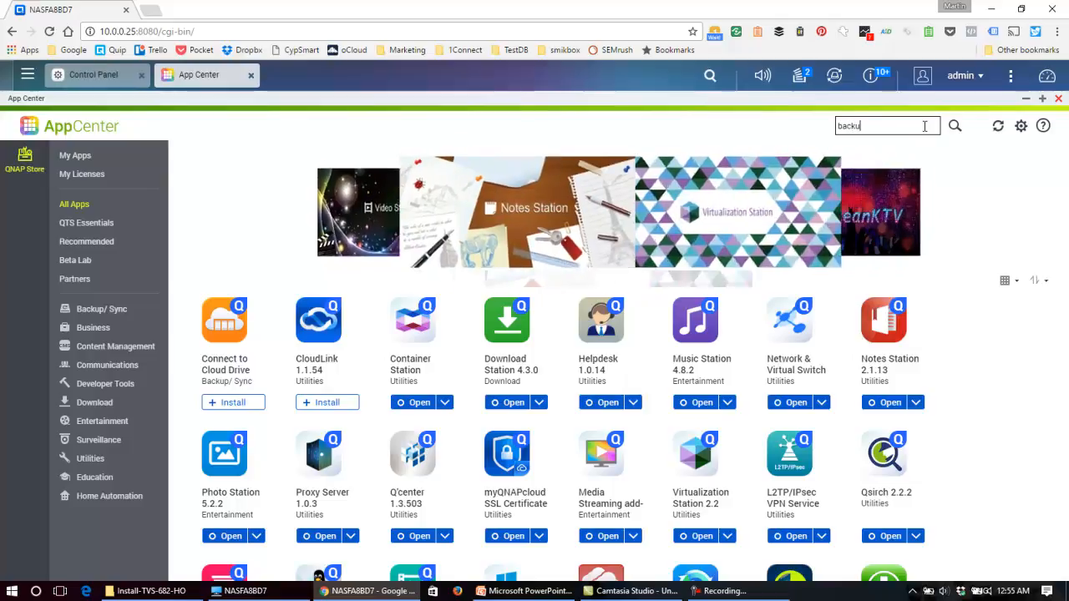
{"action": "type", "text": "p v"}
{"action": "key", "text": "Return"}
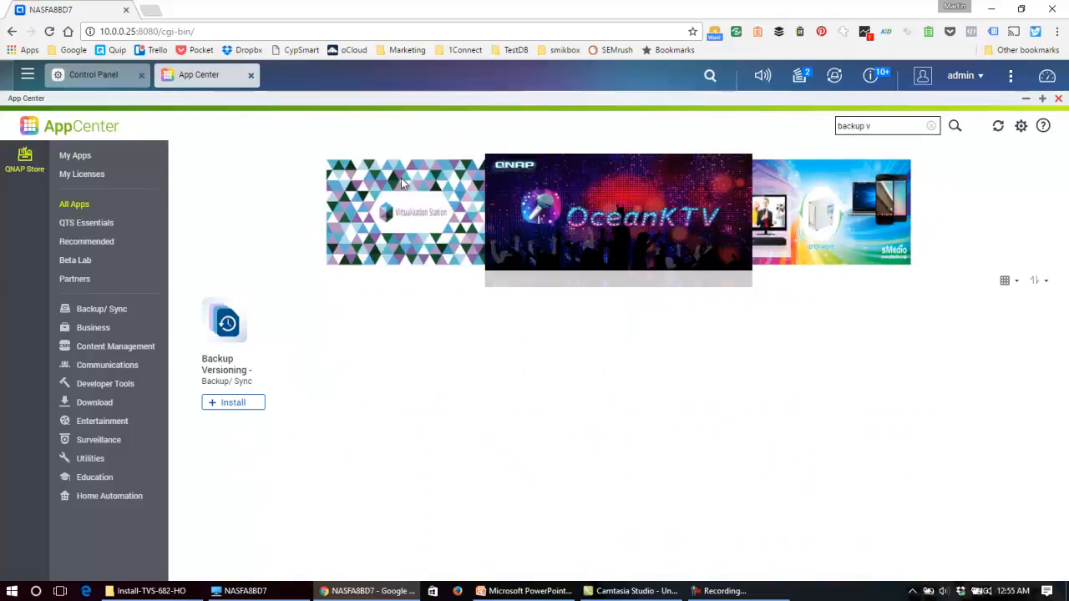
{"action": "left_click", "coordinate": [250, 403]}
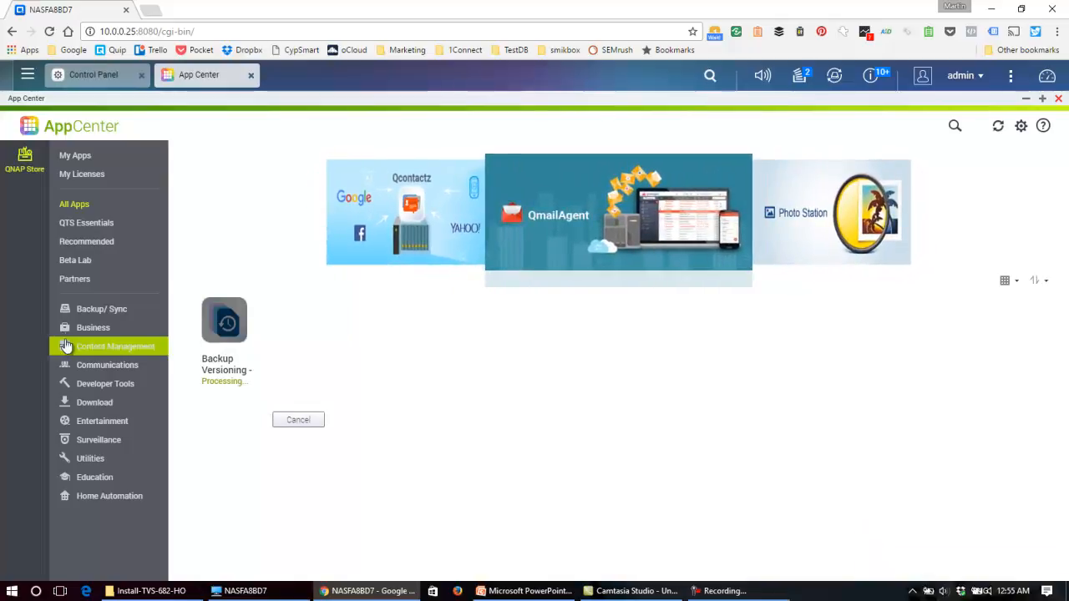
Search the App Center for "wordpress" and install WordPress 4.3.0.0.
{"action": "left_click", "coordinate": [954, 127]}
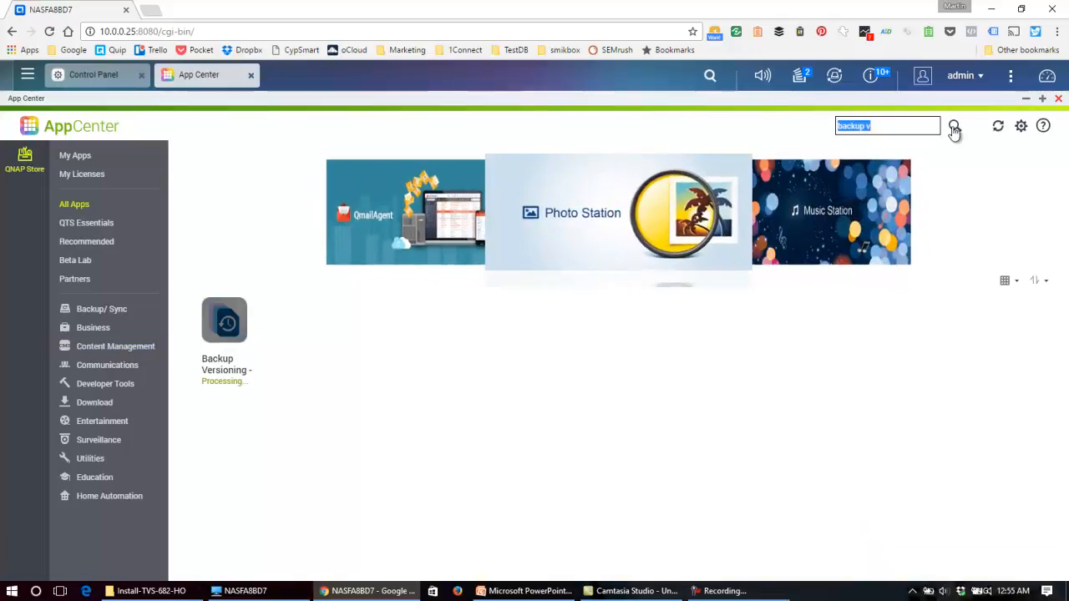
{"action": "type", "text": "wordpress"}
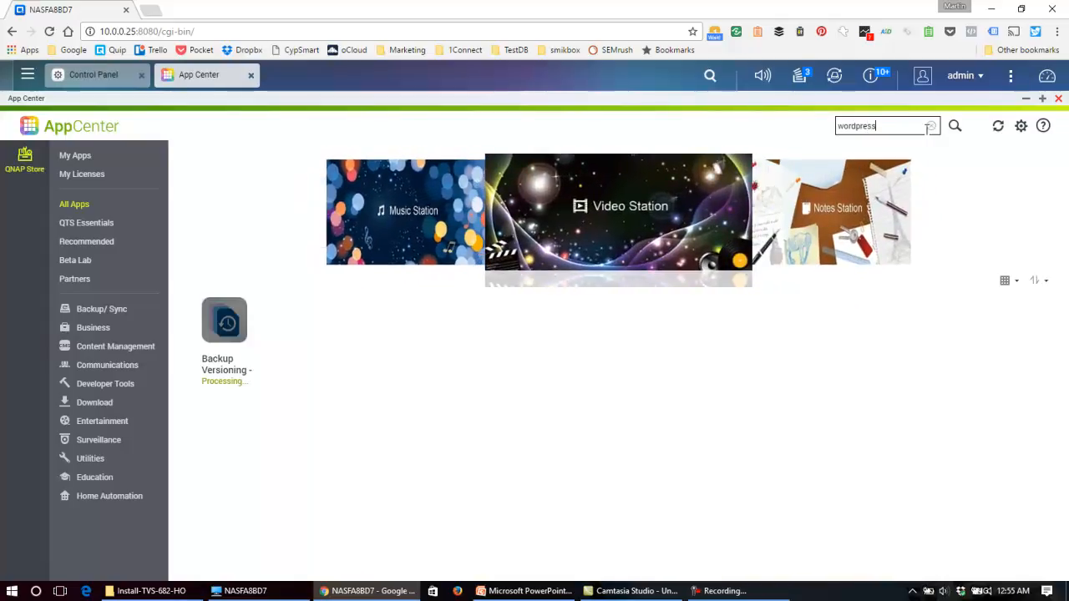
{"action": "key", "text": "Return"}
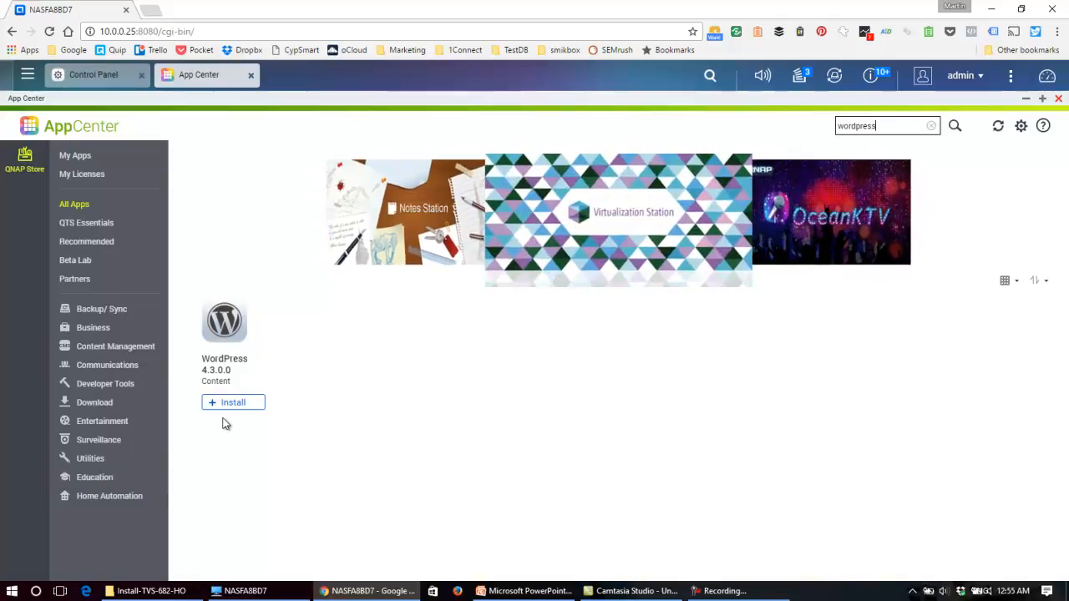
{"action": "left_click", "coordinate": [224, 406]}
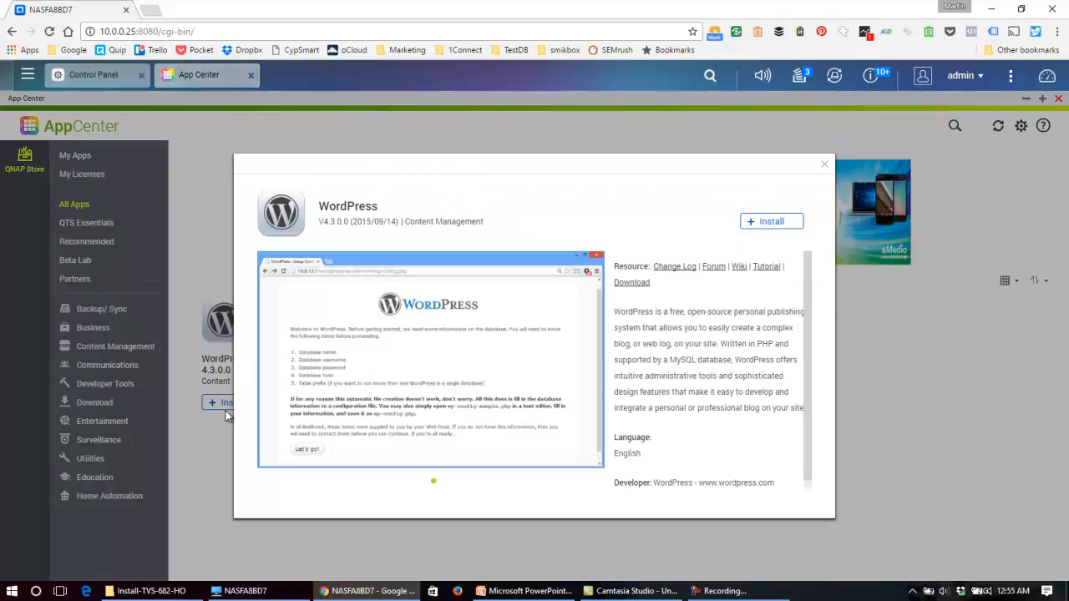
{"action": "left_click", "coordinate": [767, 224]}
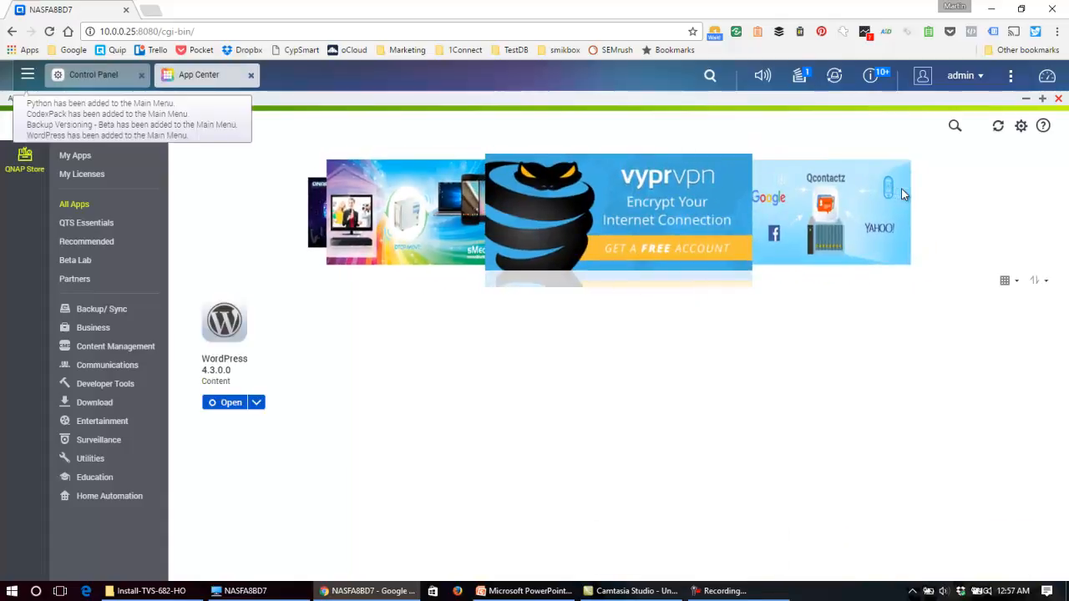
Search the App Center for "phpmyad" and install phpMyAdmin on Vol1.
{"action": "left_click", "coordinate": [955, 127]}
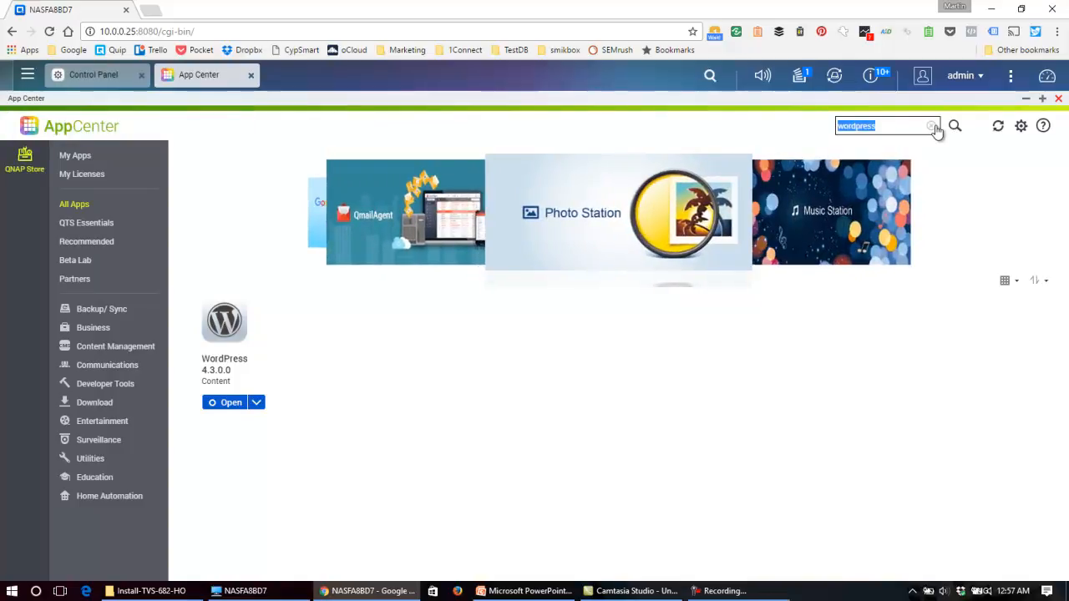
{"action": "type", "text": "ph"}
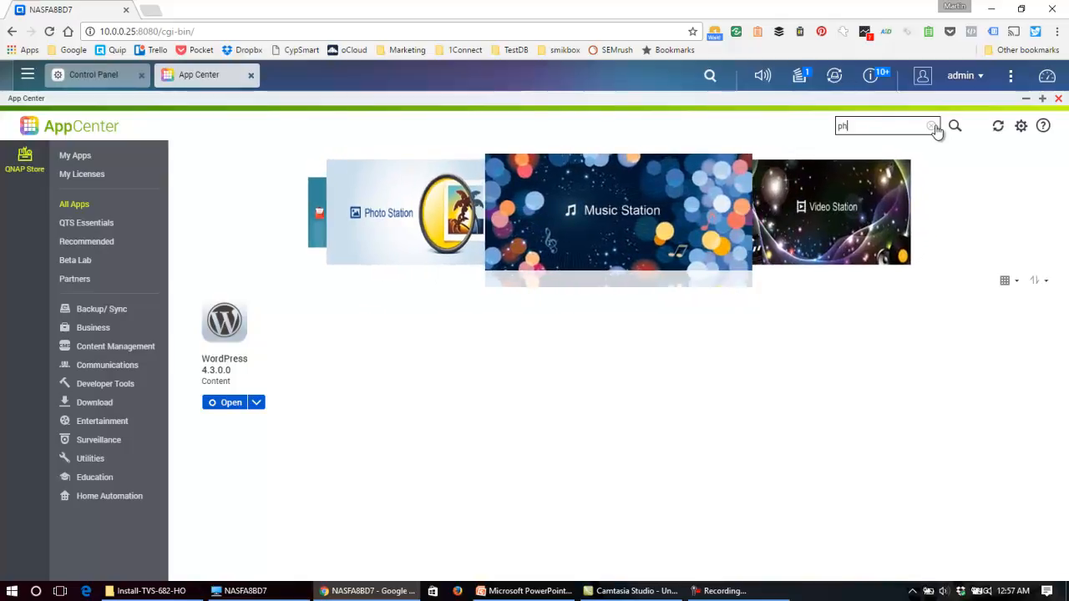
{"action": "type", "text": "pmyad"}
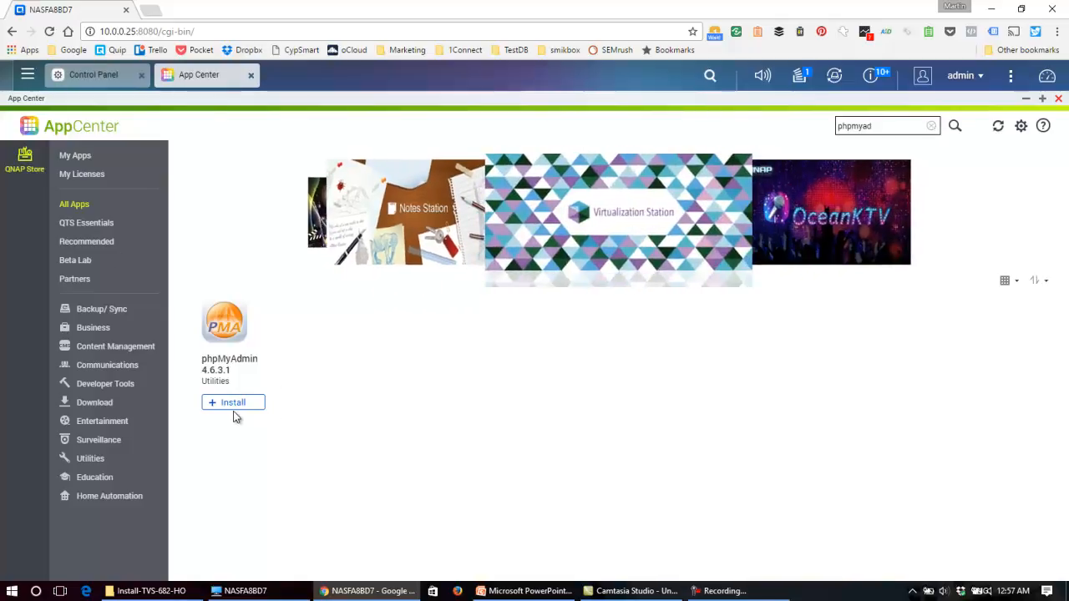
{"action": "left_click", "coordinate": [236, 403]}
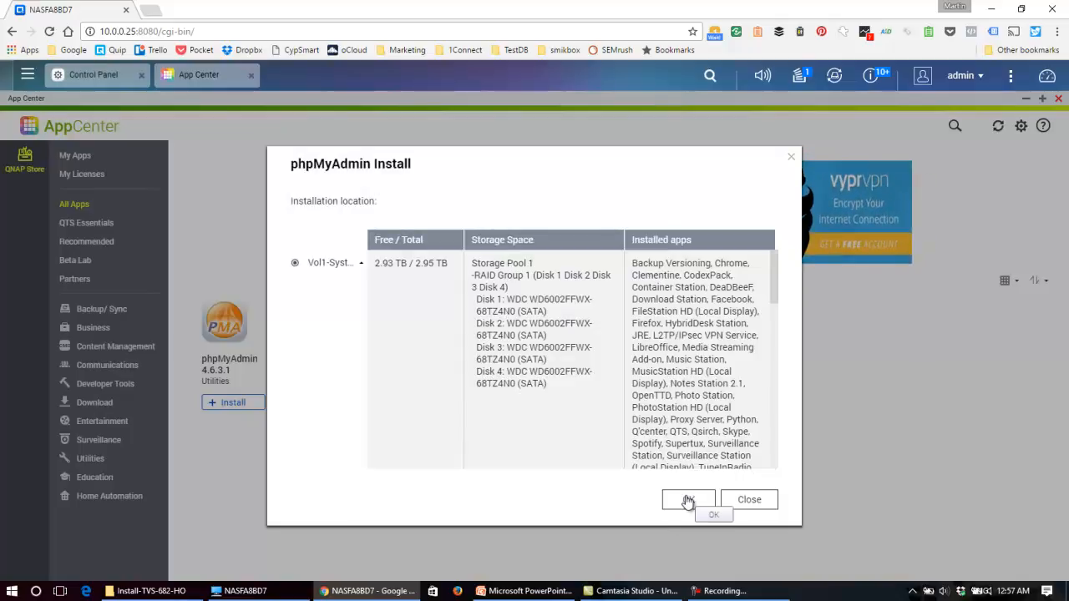
{"action": "left_click", "coordinate": [689, 499]}
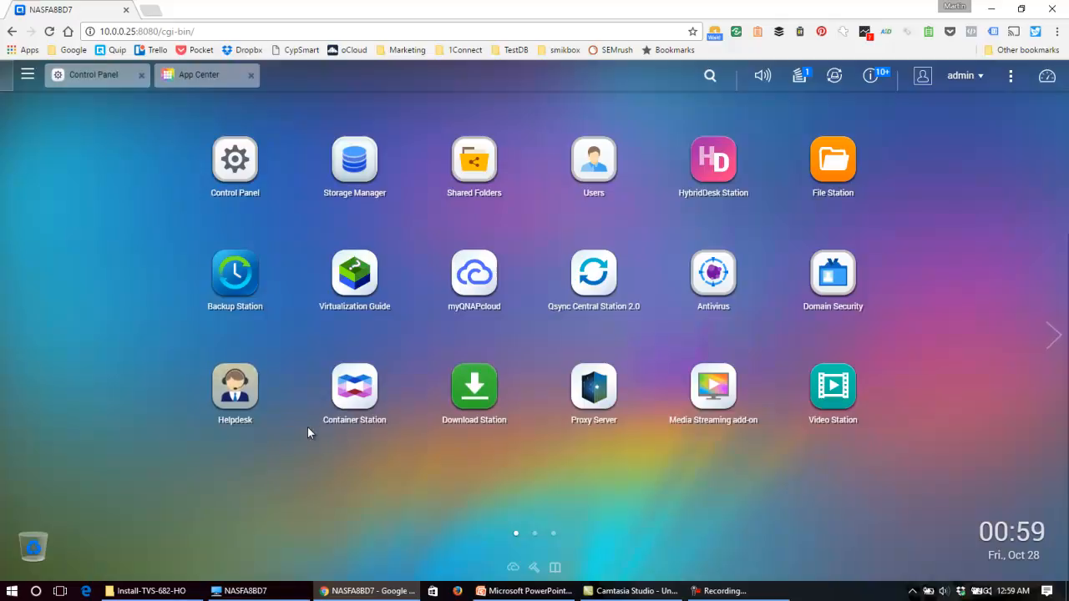
Expand Storage Pool 1 in Storage Manager's Storage Space view and examine the Vol3-Production, Vol4-LAN and Vol5Surveillance volumes.
{"action": "left_click", "coordinate": [355, 155]}
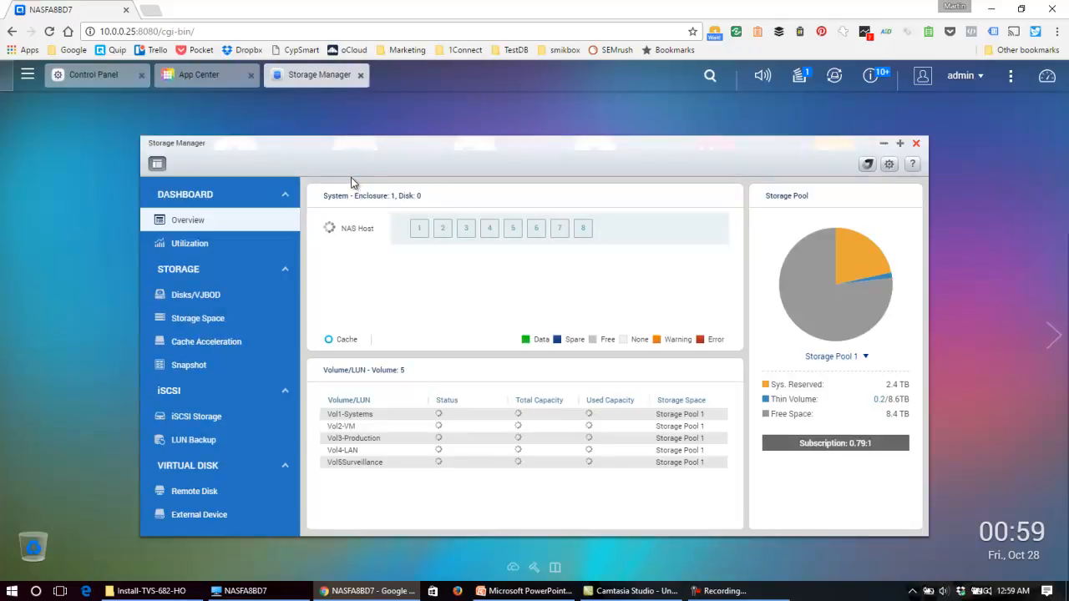
{"action": "left_click", "coordinate": [202, 319]}
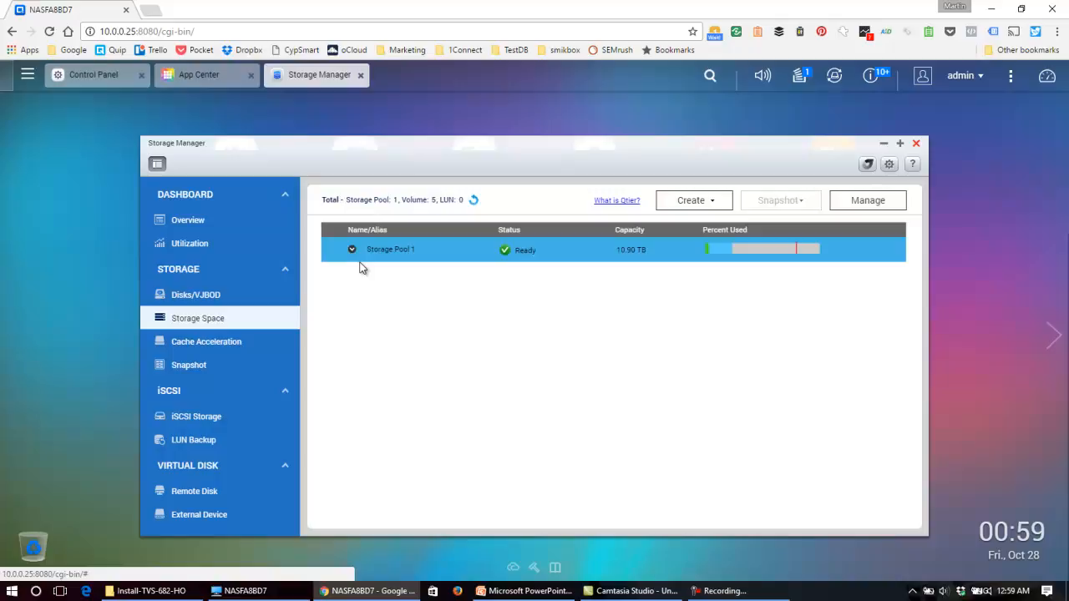
{"action": "left_click", "coordinate": [352, 251]}
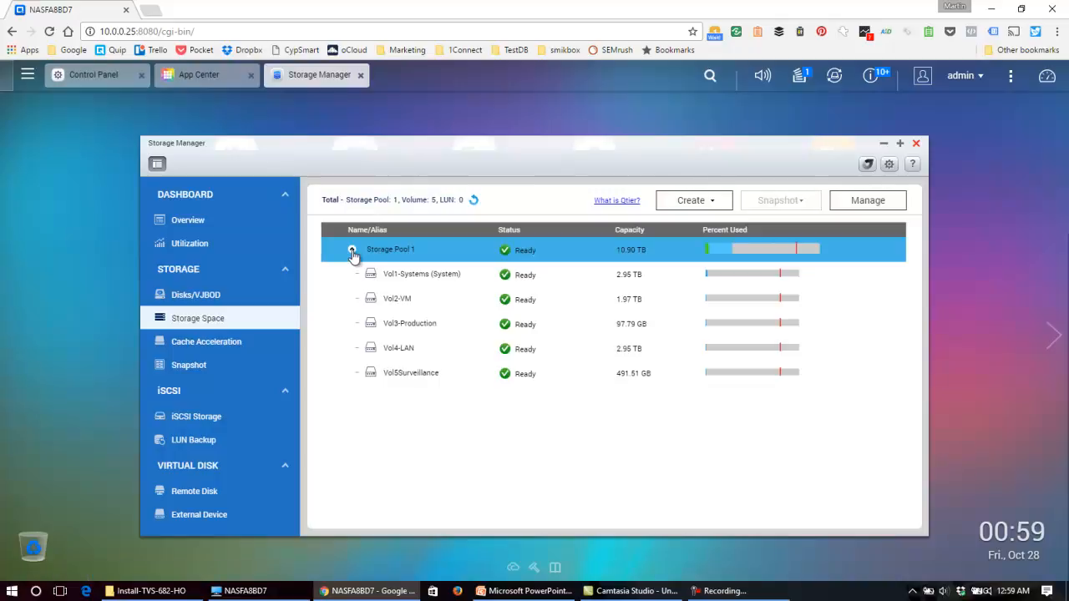
{"action": "left_click", "coordinate": [421, 380]}
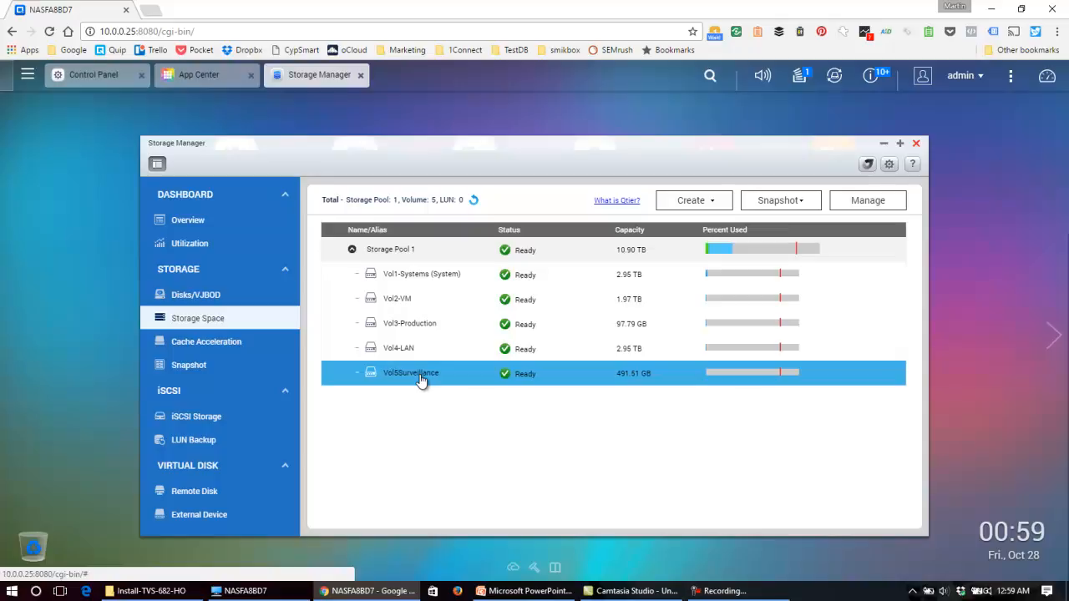
{"action": "left_click", "coordinate": [426, 331]}
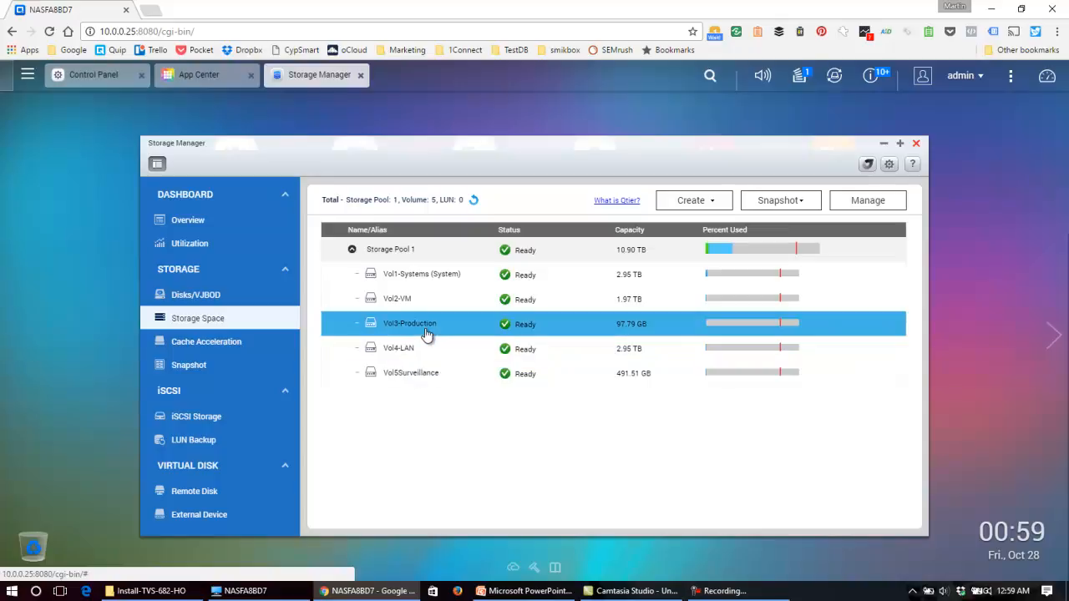
{"action": "left_click", "coordinate": [411, 353]}
{"action": "left_click", "coordinate": [411, 375]}
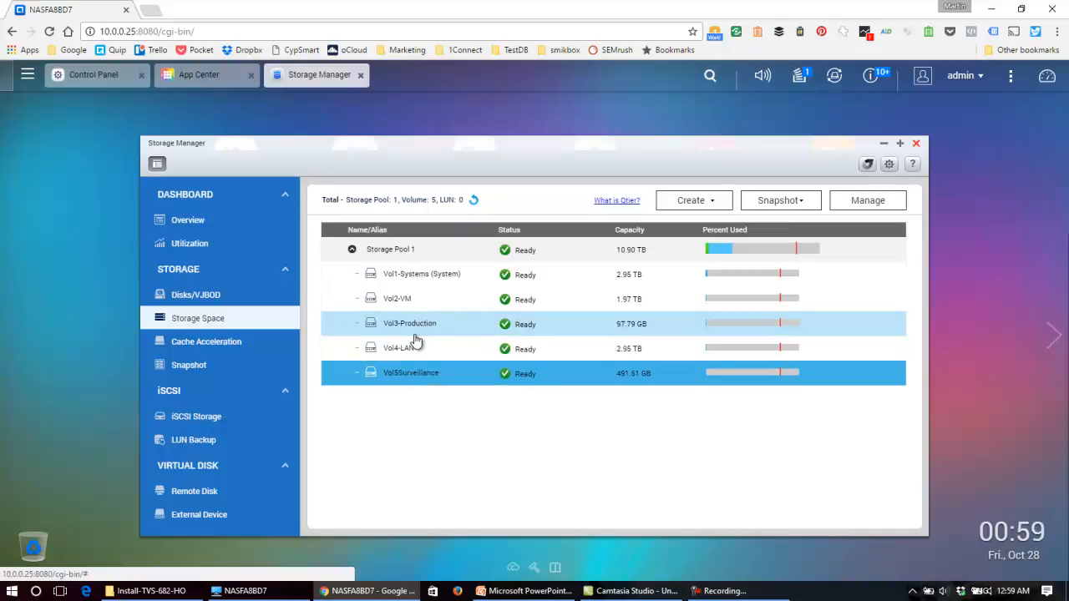
{"action": "left_click", "coordinate": [415, 334]}
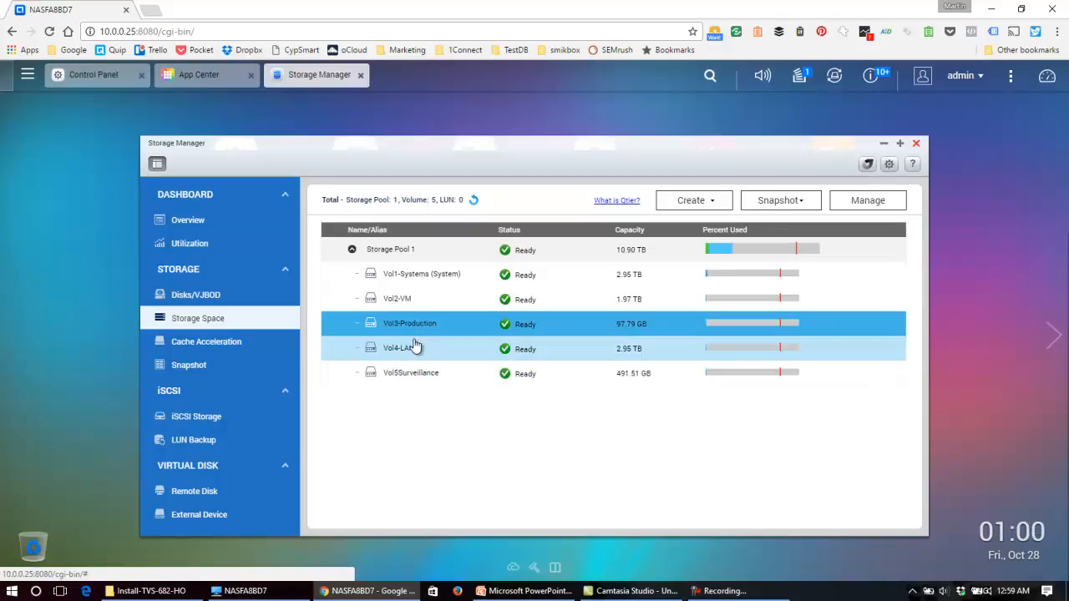
Remove the Vol5Surveillance volume from Storage Pool 1.
{"action": "left_click", "coordinate": [407, 380]}
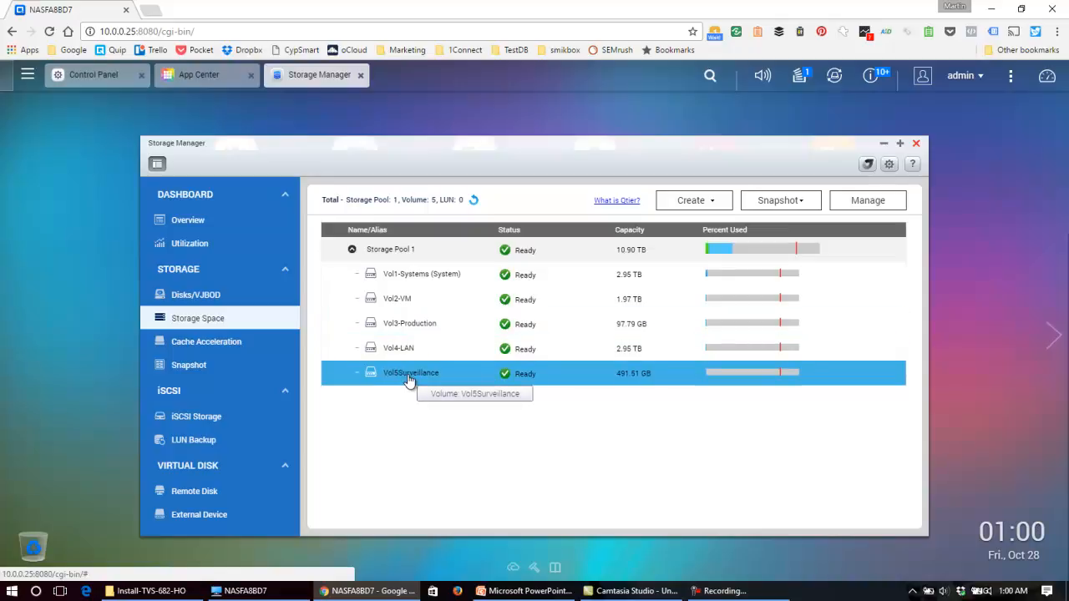
{"action": "left_click", "coordinate": [714, 205]}
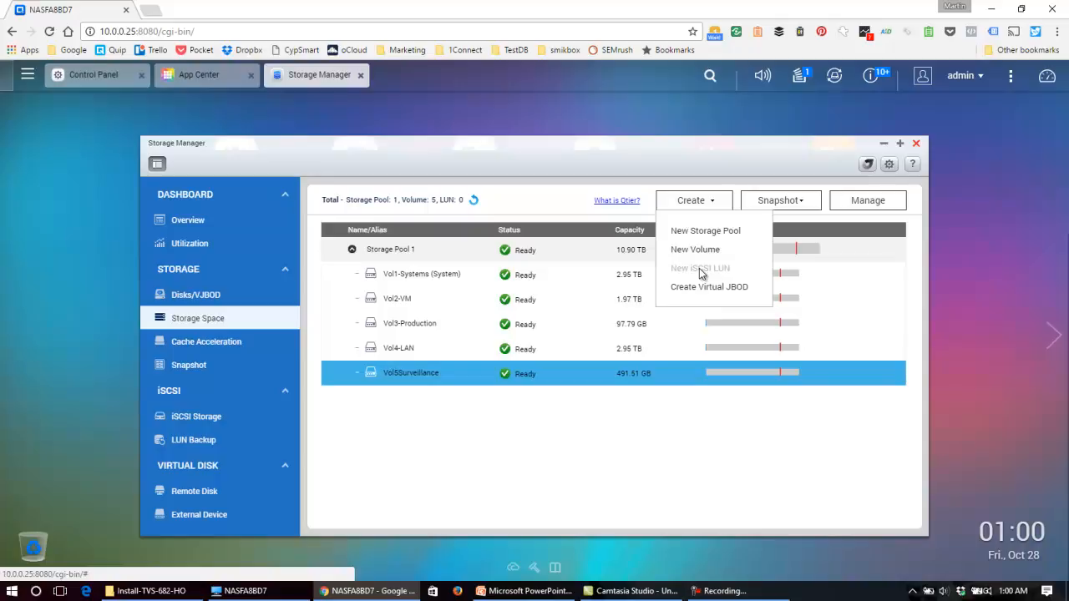
{"action": "left_click", "coordinate": [868, 201]}
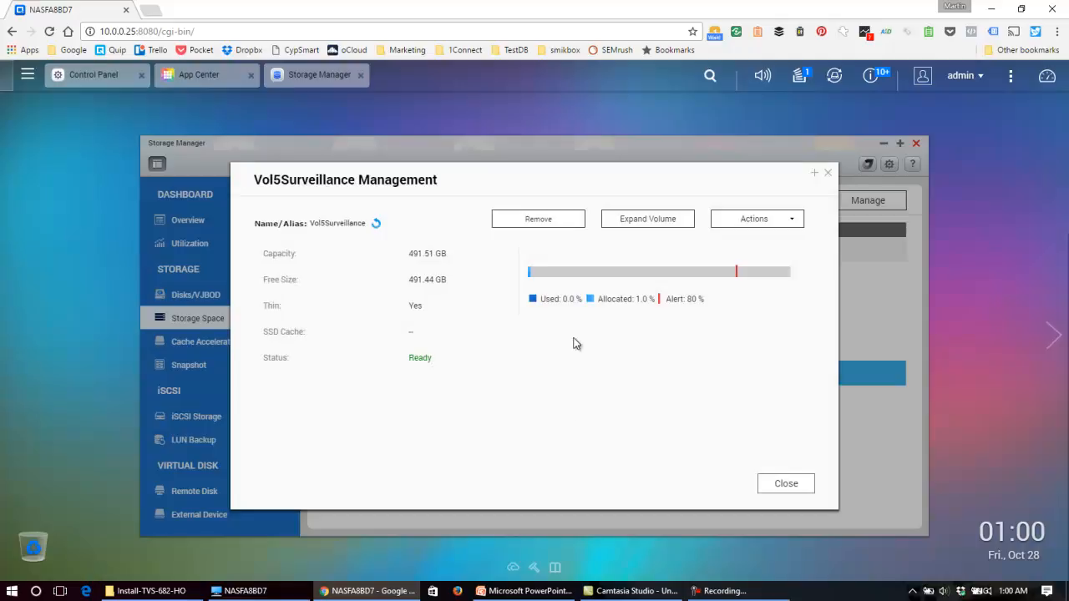
{"action": "left_click", "coordinate": [550, 221]}
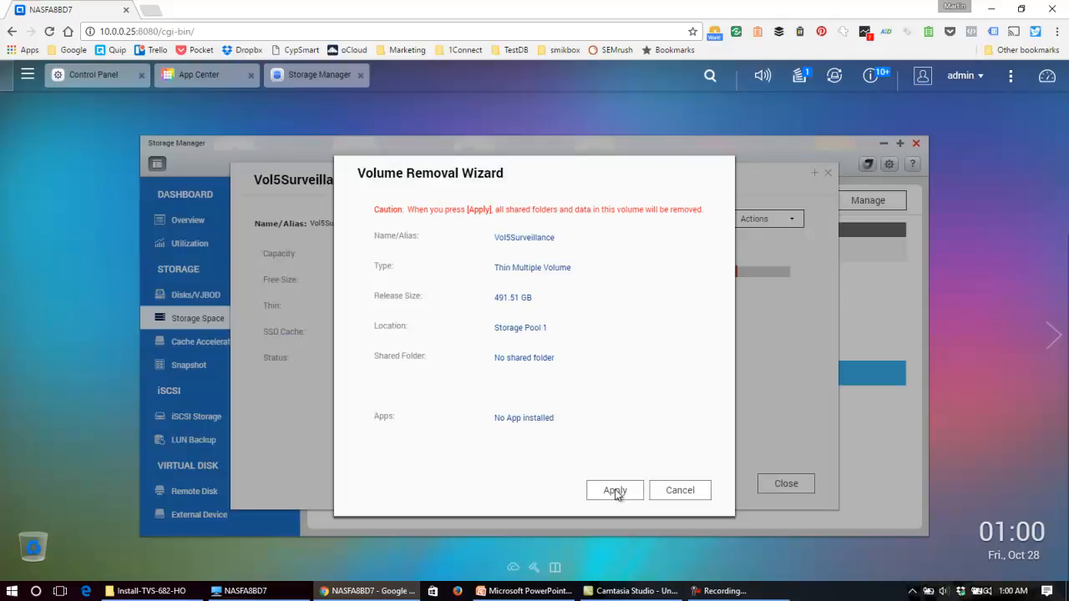
{"action": "left_click", "coordinate": [616, 492]}
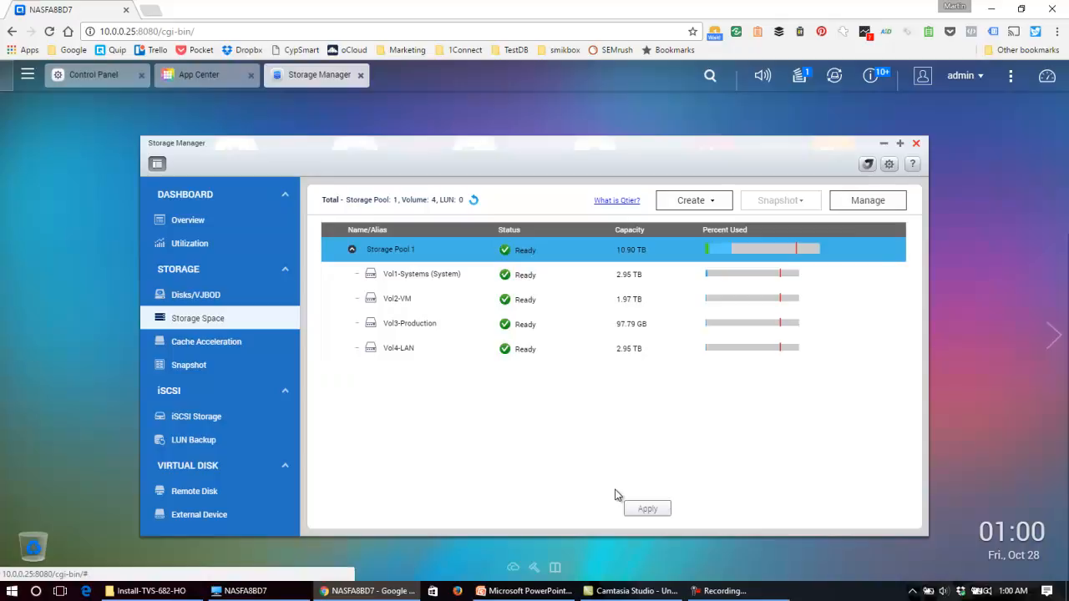
Remove the Vol4-LAN volume from Storage Pool 1.
{"action": "left_click", "coordinate": [580, 350]}
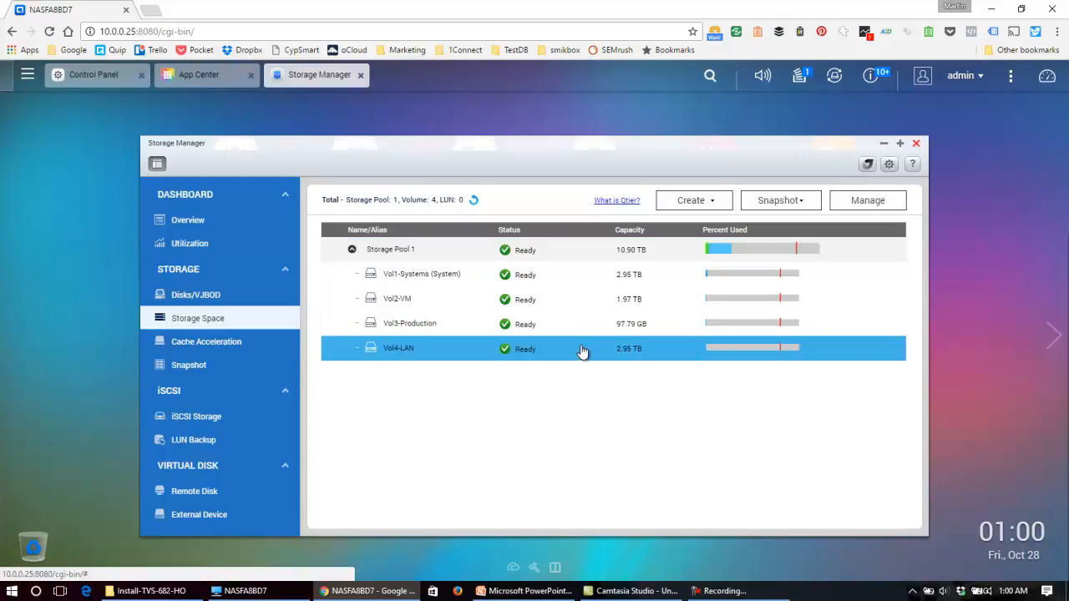
{"action": "left_click", "coordinate": [863, 205]}
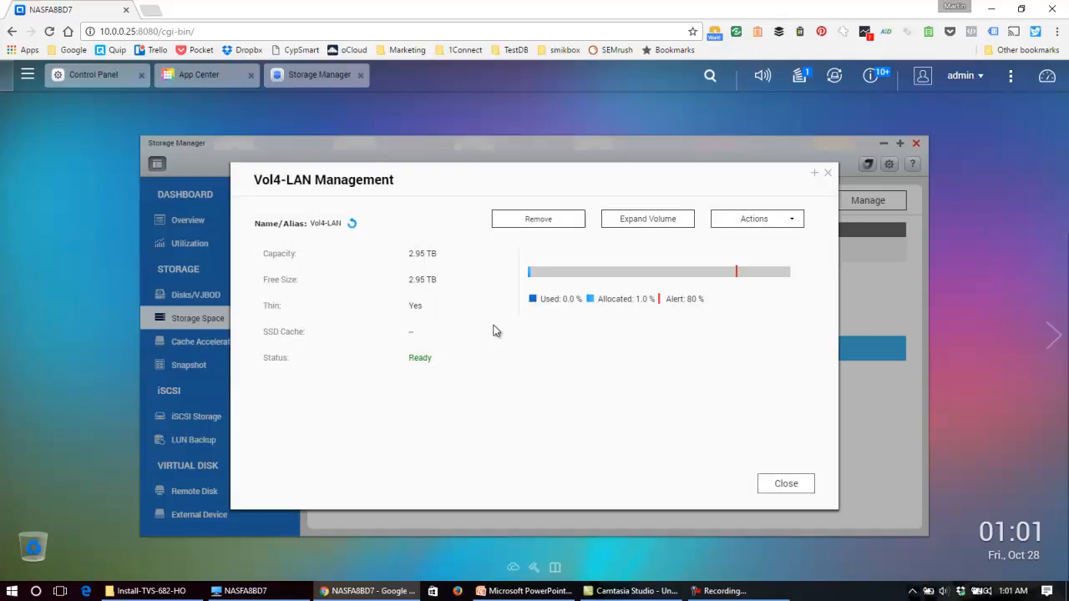
{"action": "left_click", "coordinate": [765, 222]}
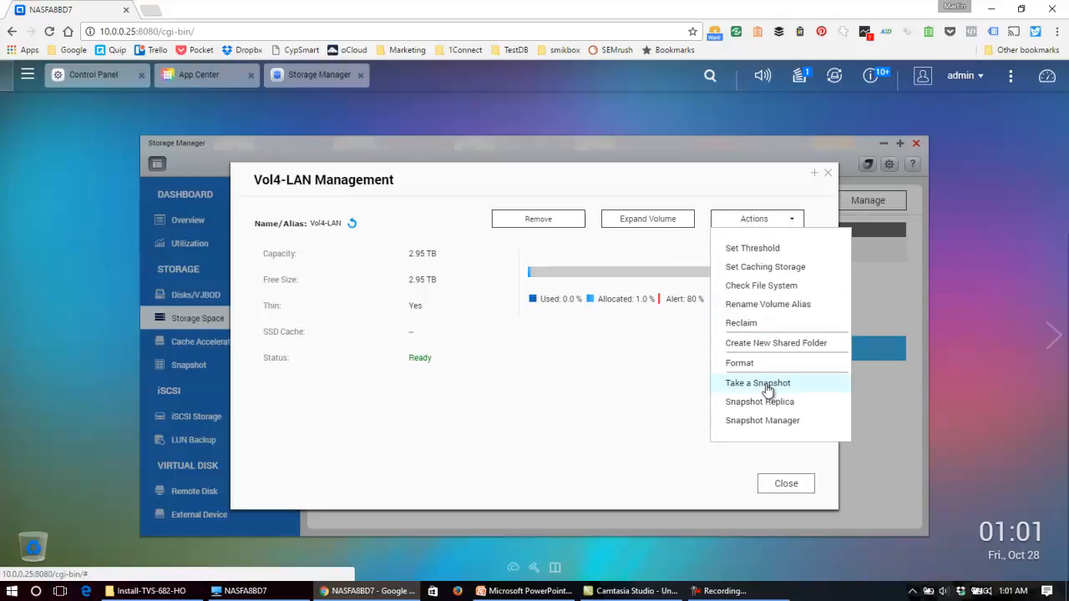
{"action": "left_click", "coordinate": [521, 222]}
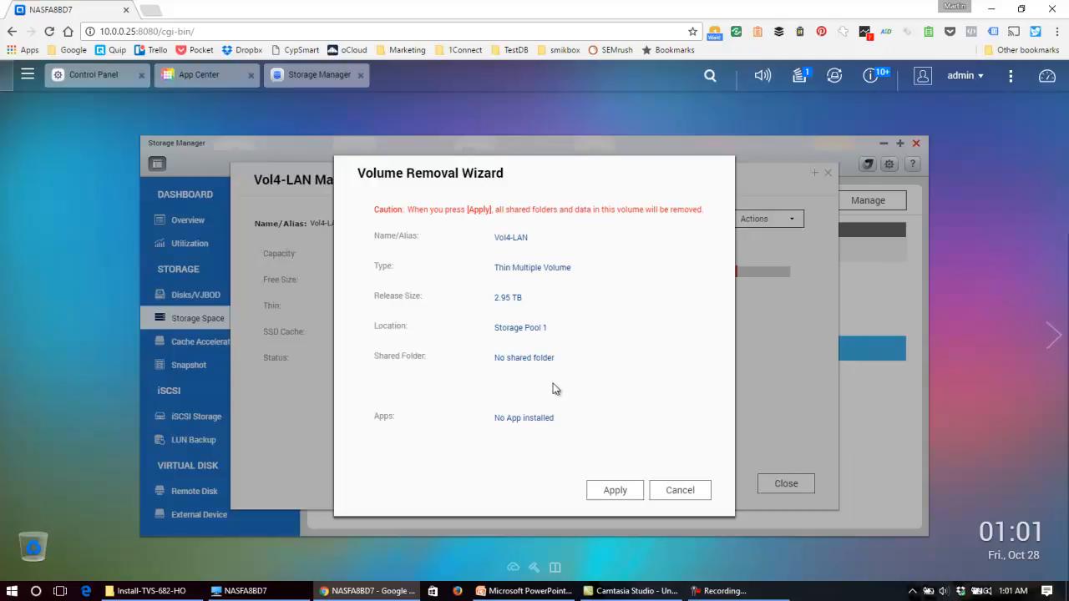
{"action": "left_click", "coordinate": [614, 491]}
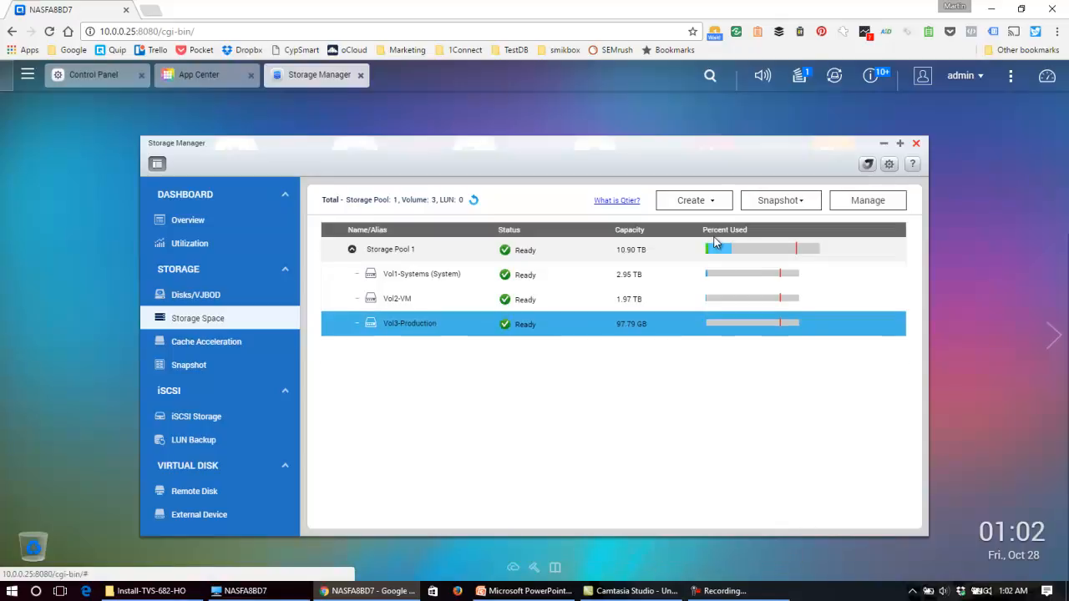
Remove the Vol3-Production volume from Storage Pool 1.
{"action": "left_click", "coordinate": [889, 205]}
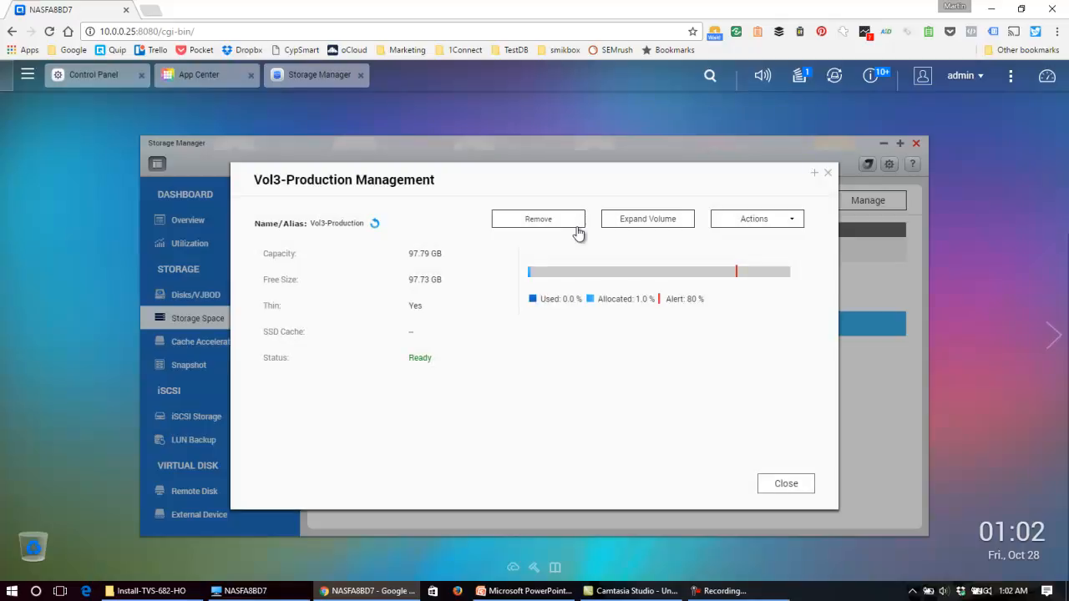
{"action": "left_click", "coordinate": [569, 224]}
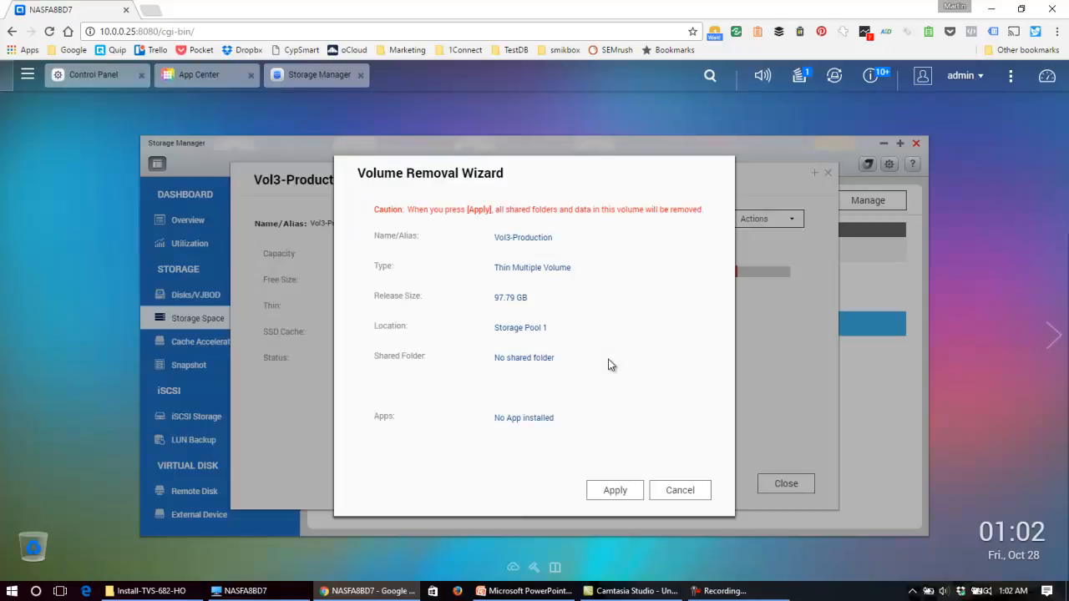
{"action": "left_click", "coordinate": [615, 490]}
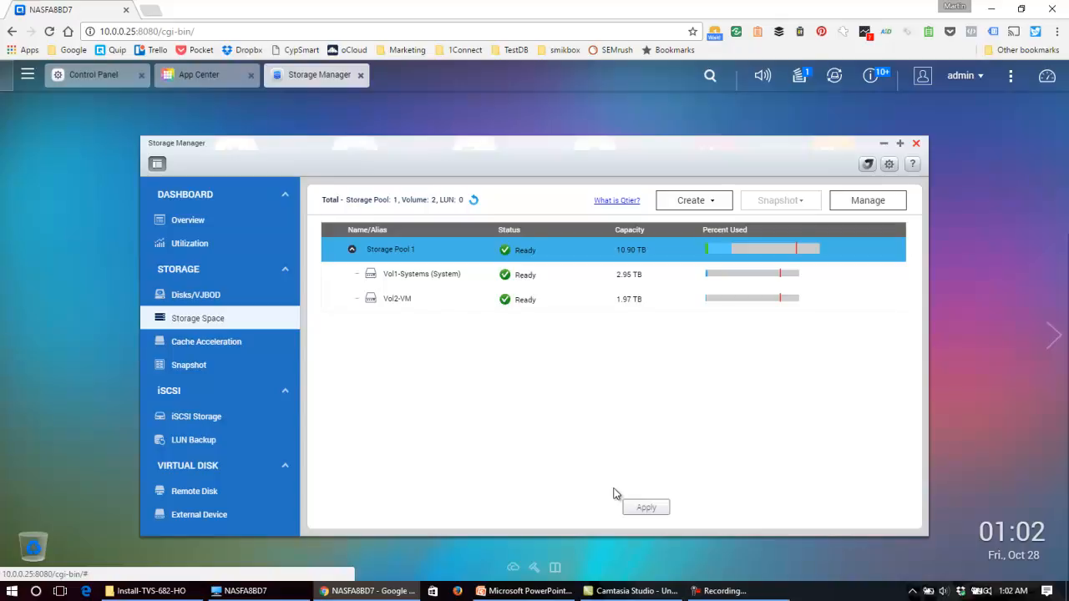
Start creating a Thin Multiple Volume in Storage Pool 1 and set its capacity to 3 TB.
{"action": "left_click", "coordinate": [714, 206]}
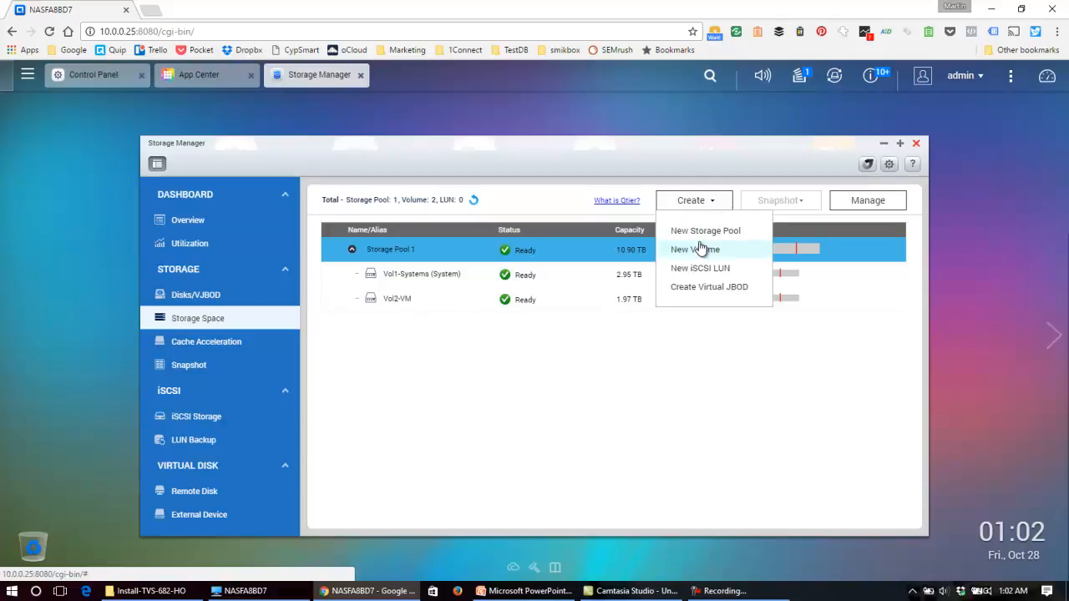
{"action": "left_click", "coordinate": [700, 250]}
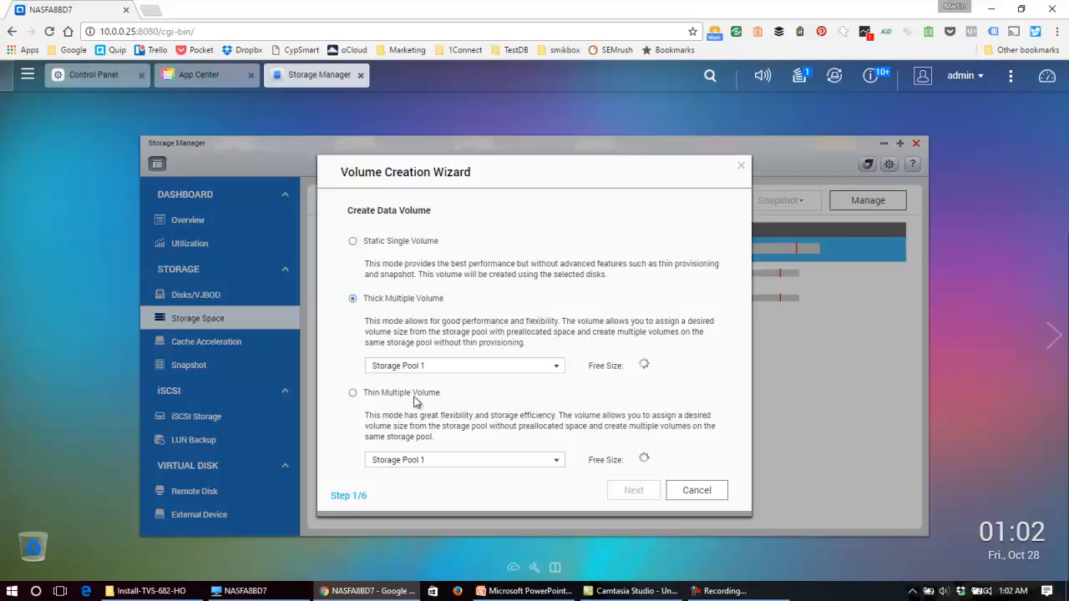
{"action": "left_click", "coordinate": [414, 398]}
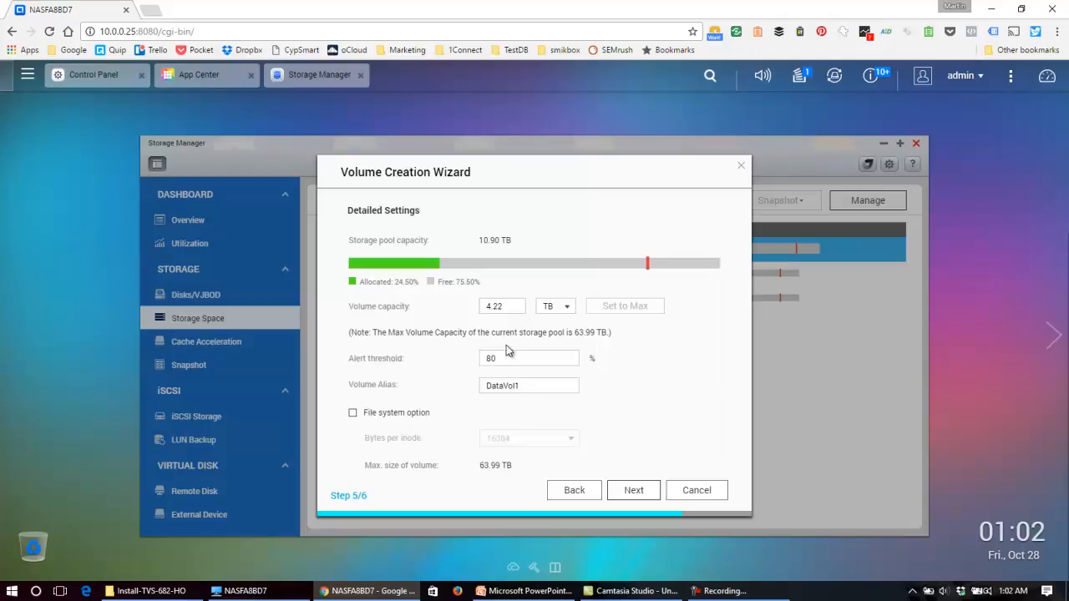
{"action": "left_click_drag", "start_coordinate": [511, 308], "coordinate": [383, 306]}
{"action": "type", "text": "3"}
Set the new volume's alias to Vol3-LAN and complete its creation with the Volume Creation Wizard.
{"action": "left_click_drag", "start_coordinate": [536, 389], "coordinate": [428, 388]}
{"action": "type", "text": "Vol4"}
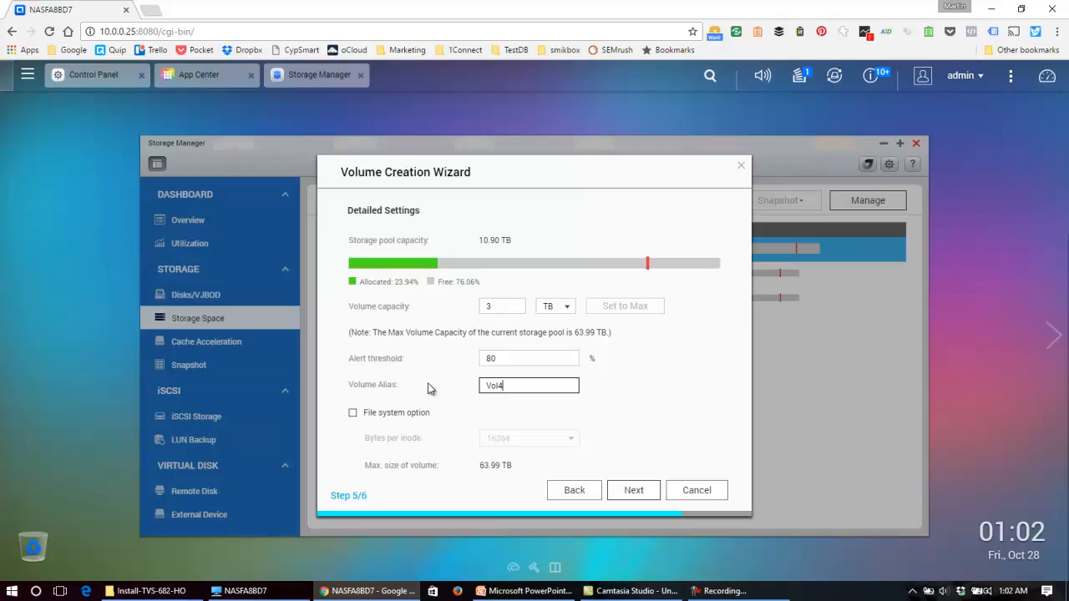
{"action": "left_click_drag", "start_coordinate": [552, 171], "coordinate": [694, 169]}
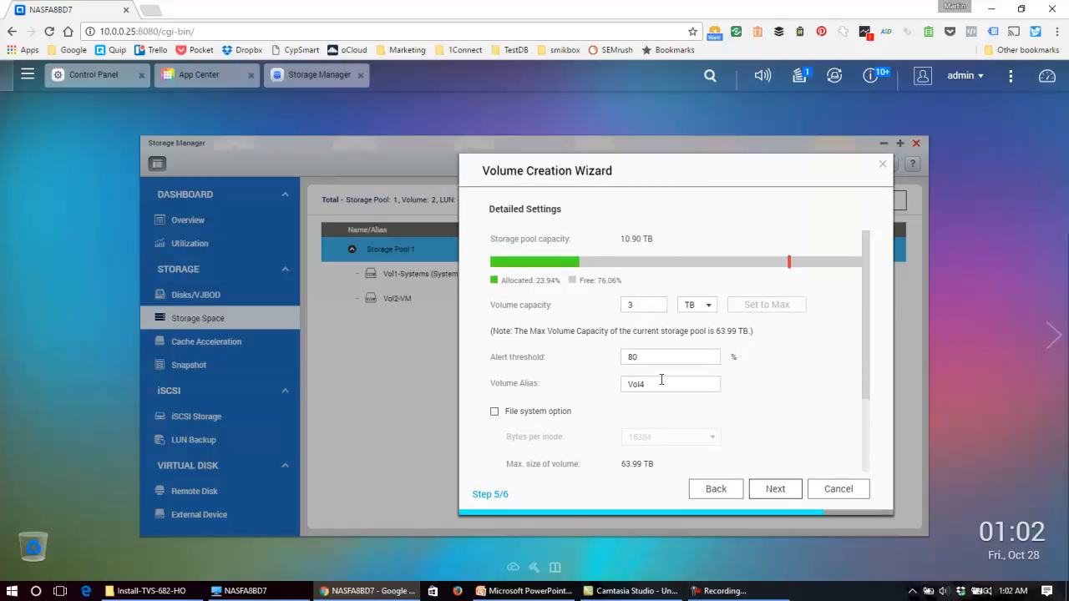
{"action": "left_click", "coordinate": [661, 380]}
{"action": "key", "text": "BackSpace"}
{"action": "type", "text": "3-LAN"}
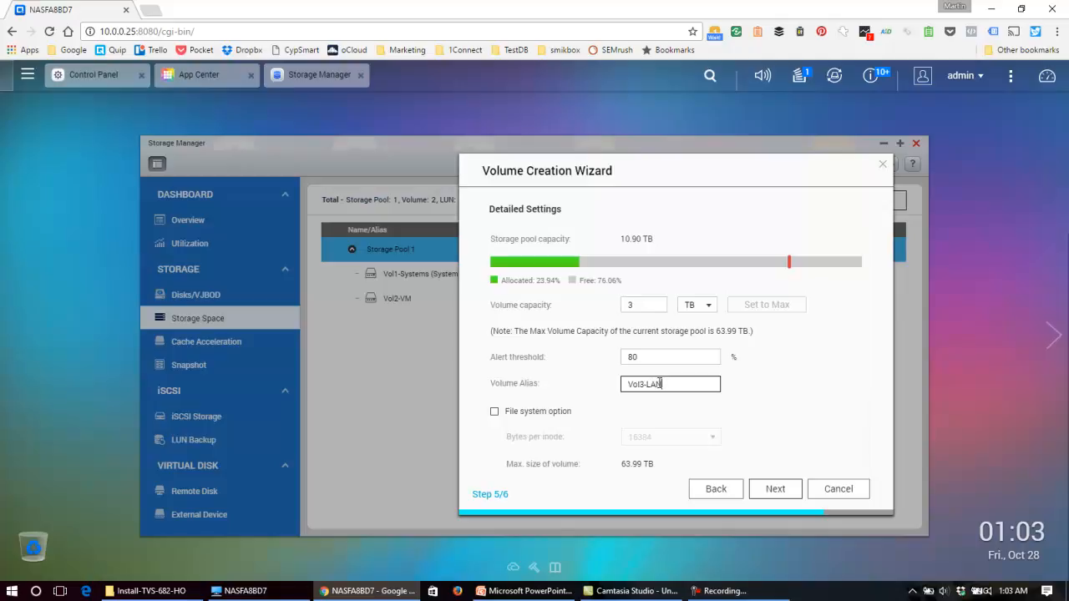
{"action": "left_click", "coordinate": [773, 490]}
{"action": "left_click", "coordinate": [772, 490]}
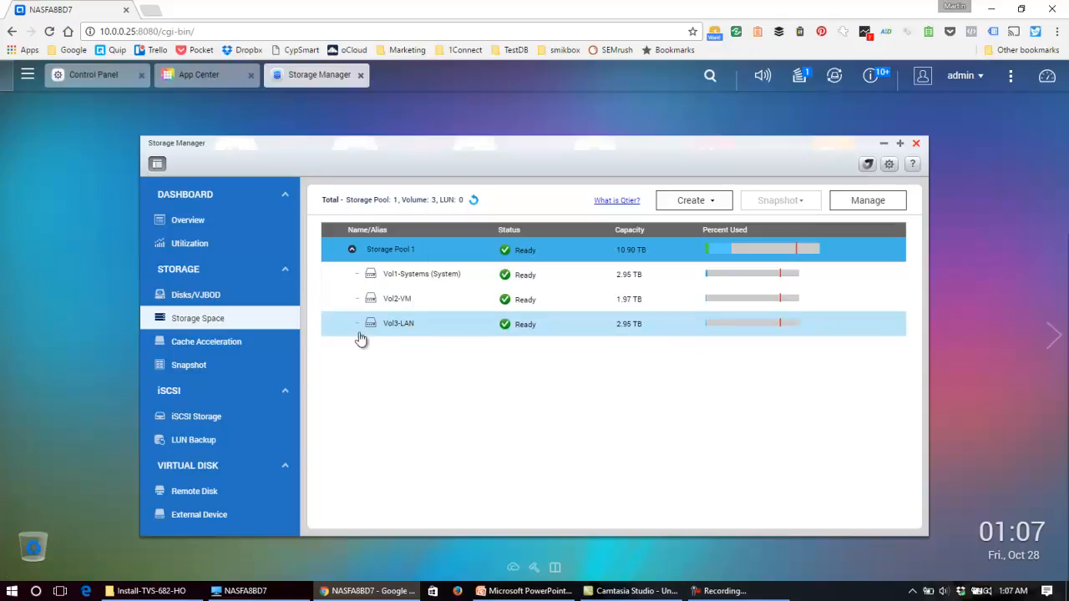
{"action": "left_click", "coordinate": [220, 78]}
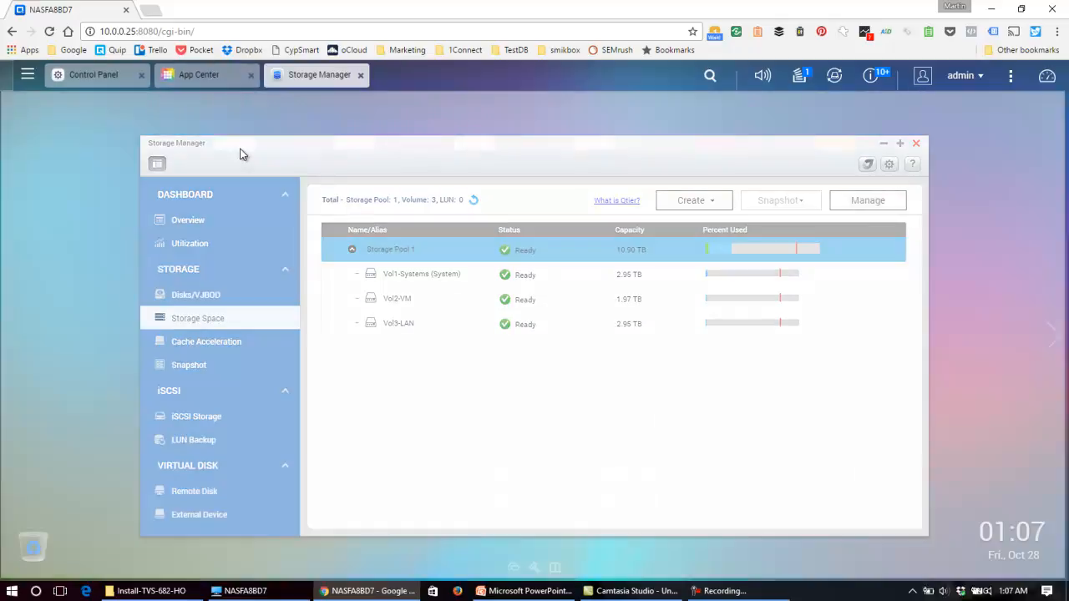
{"action": "scroll", "coordinate": [256, 334], "scroll_direction": "down", "scroll_amount": 1}
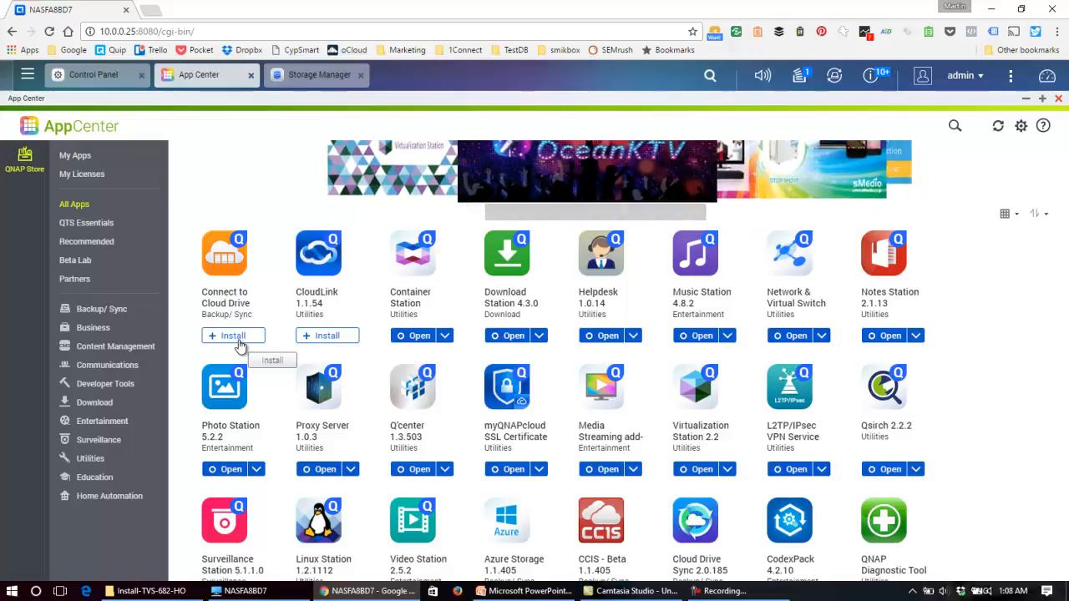
{"action": "left_click", "coordinate": [233, 336]}
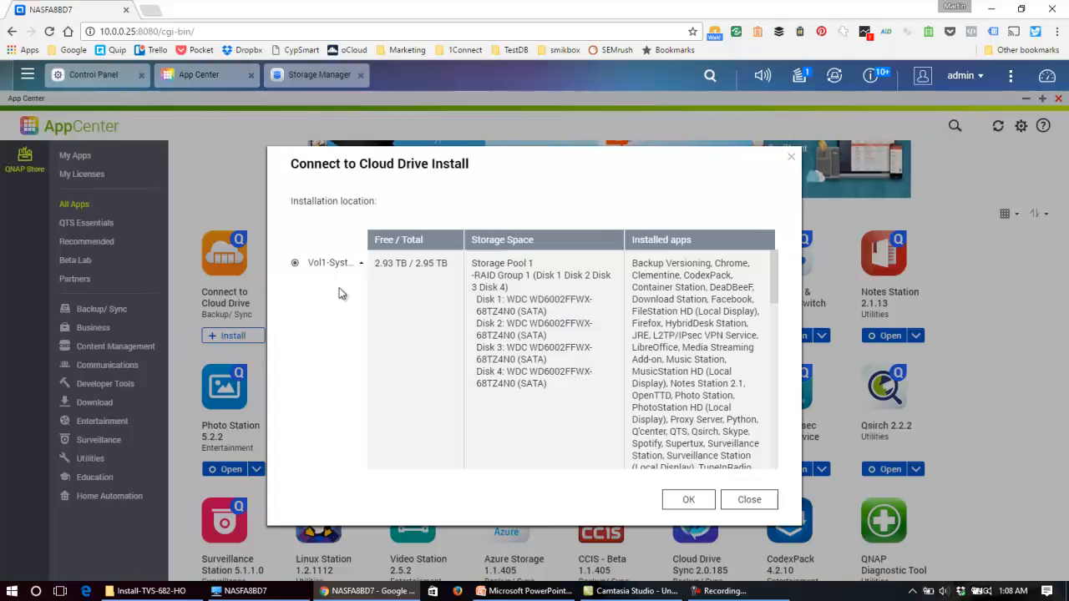
{"action": "scroll", "coordinate": [339, 287], "scroll_direction": "down", "scroll_amount": 5}
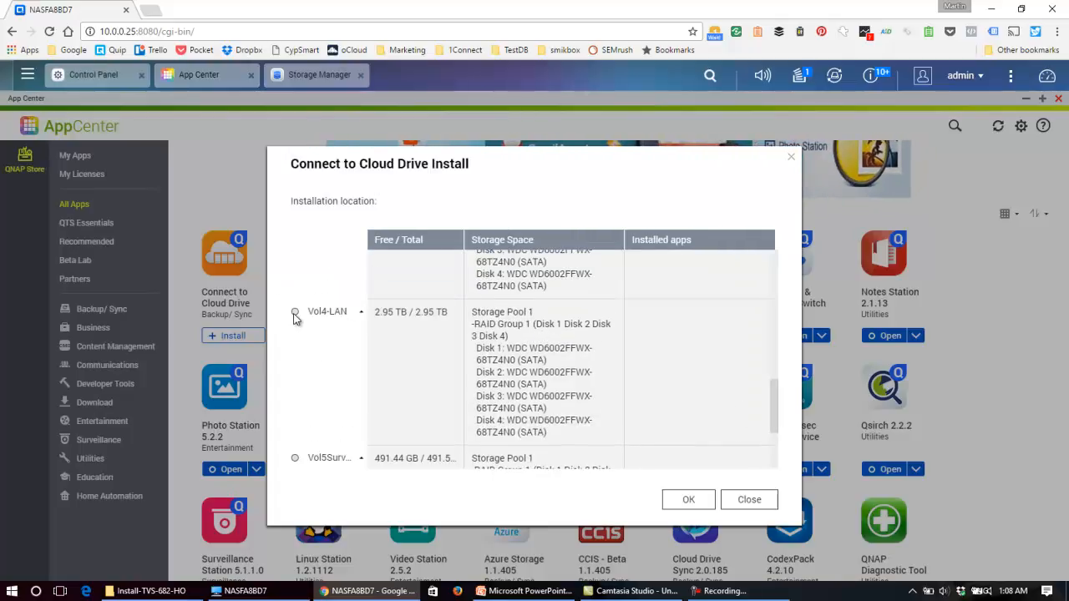
{"action": "left_click", "coordinate": [295, 314]}
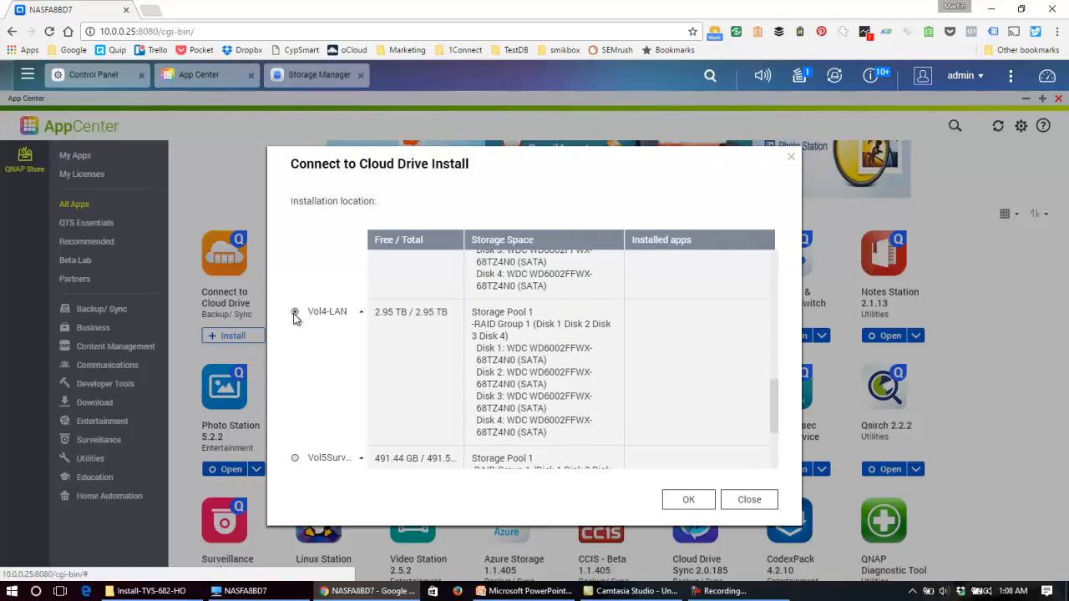
{"action": "scroll", "coordinate": [776, 466], "scroll_direction": "up", "scroll_amount": 5}
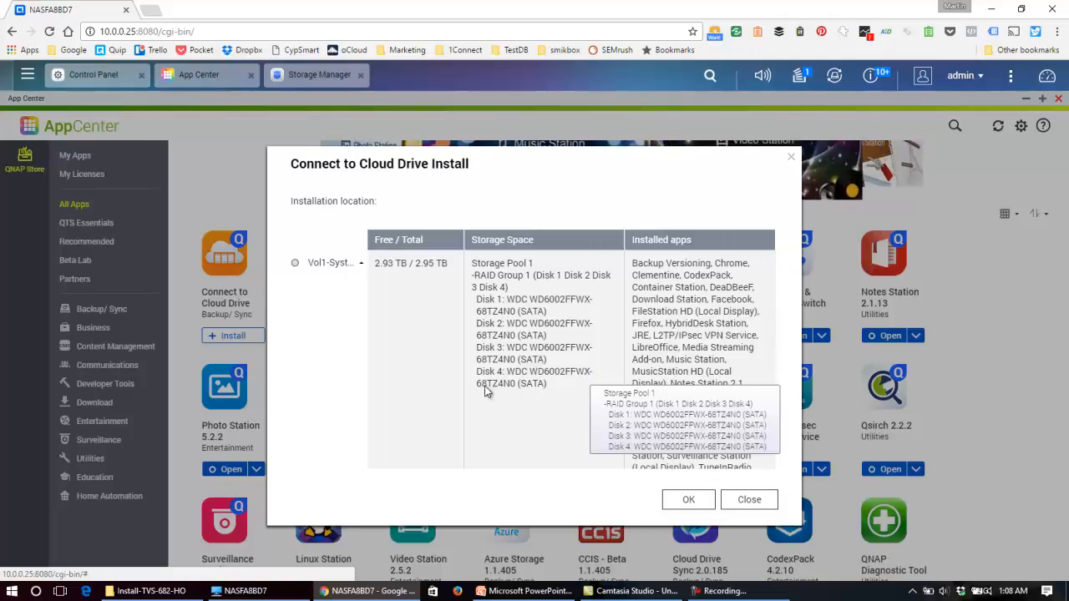
{"action": "left_click", "coordinate": [789, 158]}
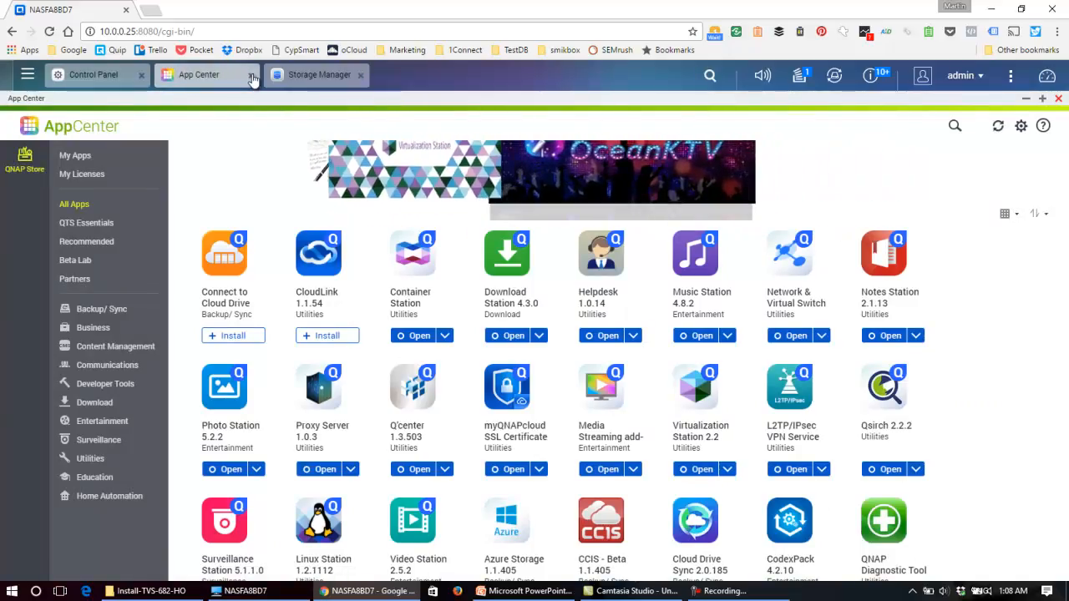
Close the App Center, minimize Storage Manager, and reopen the App Center on the QTS Essentials category.
{"action": "left_click", "coordinate": [251, 76]}
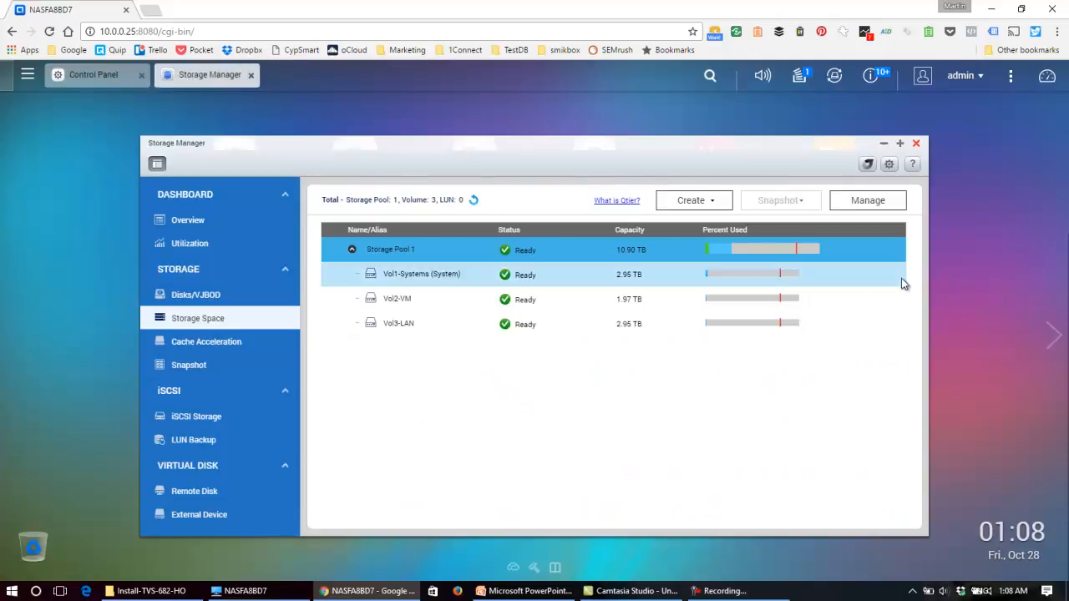
{"action": "left_click", "coordinate": [883, 145]}
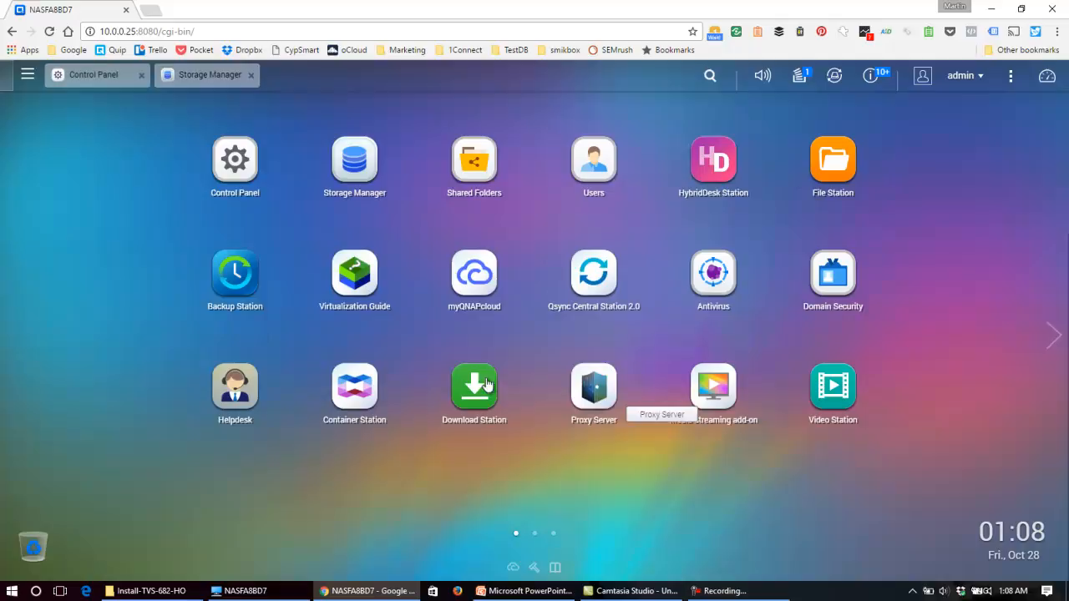
{"action": "left_click", "coordinate": [26, 78]}
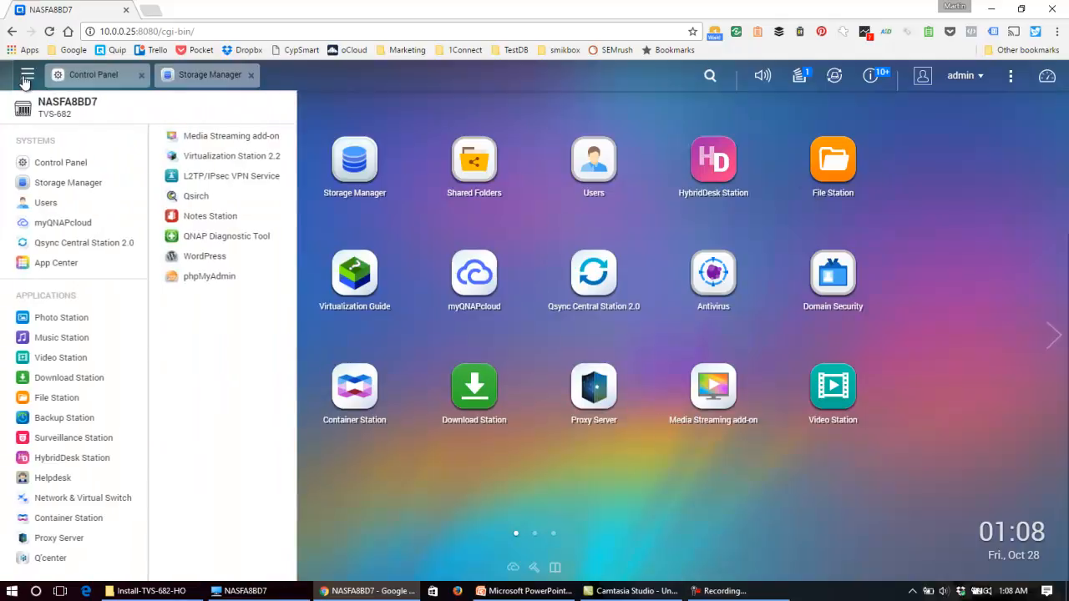
{"action": "left_click", "coordinate": [51, 261]}
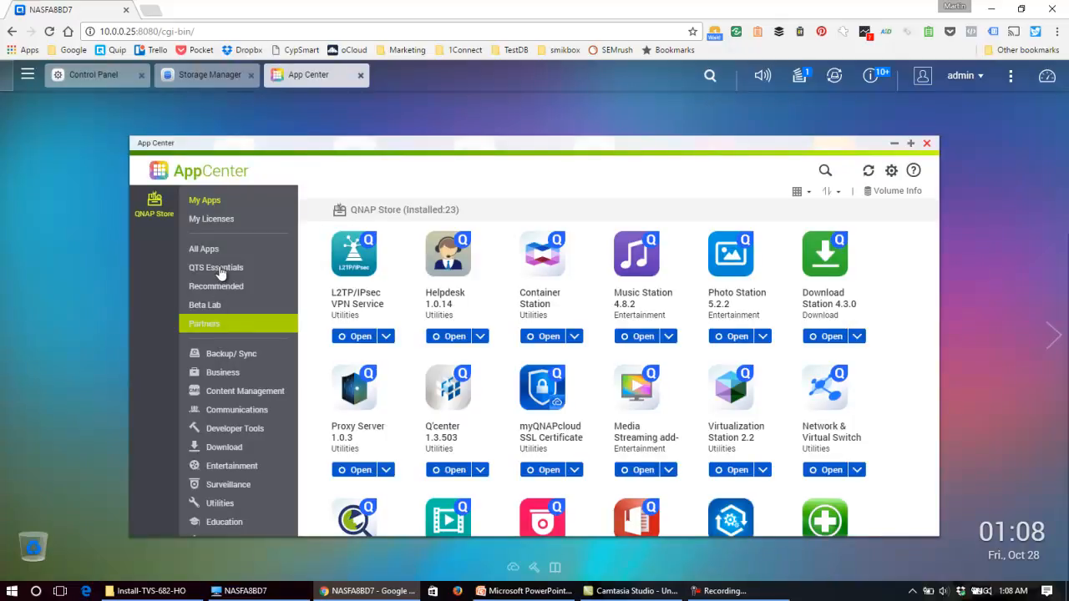
{"action": "left_click", "coordinate": [275, 287]}
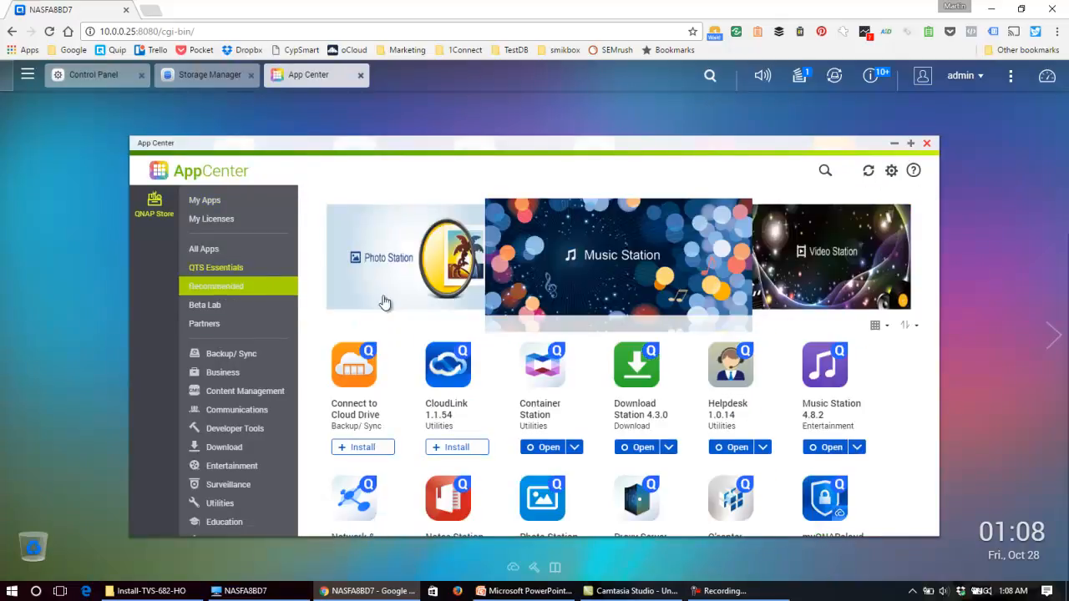
Install Connect to Cloud Drive with the Vol3-LAN volume as its installation location.
{"action": "left_click", "coordinate": [362, 448]}
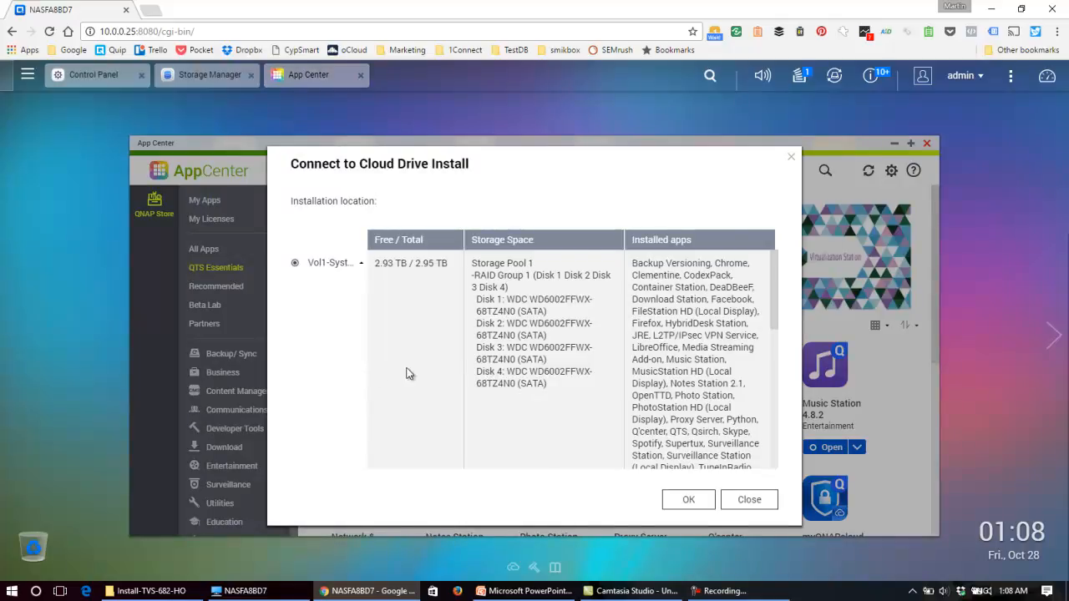
{"action": "scroll", "coordinate": [334, 367], "scroll_direction": "down", "scroll_amount": 5}
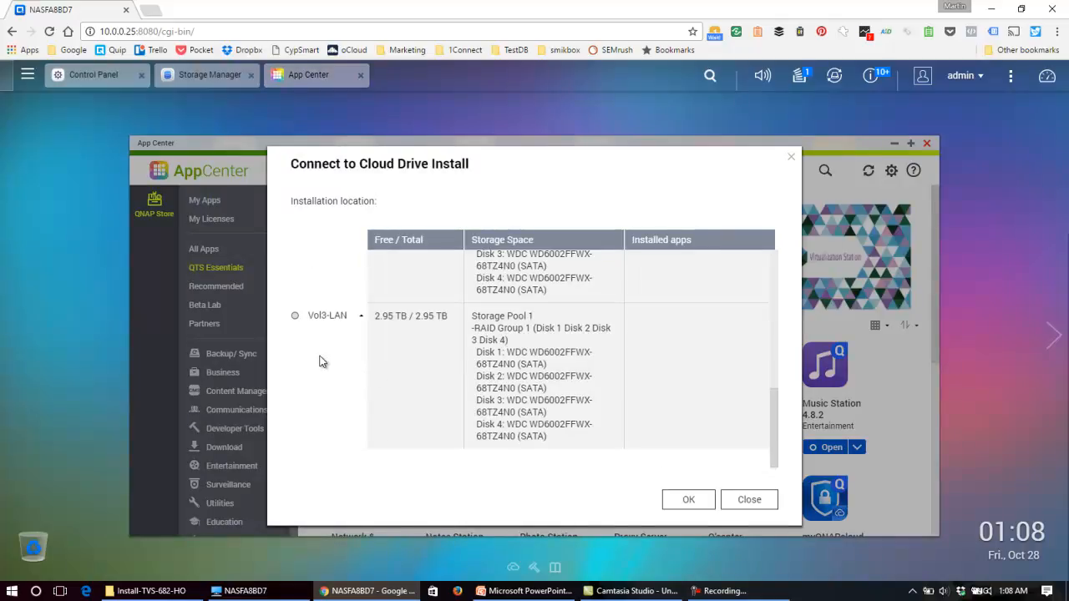
{"action": "left_click", "coordinate": [297, 318]}
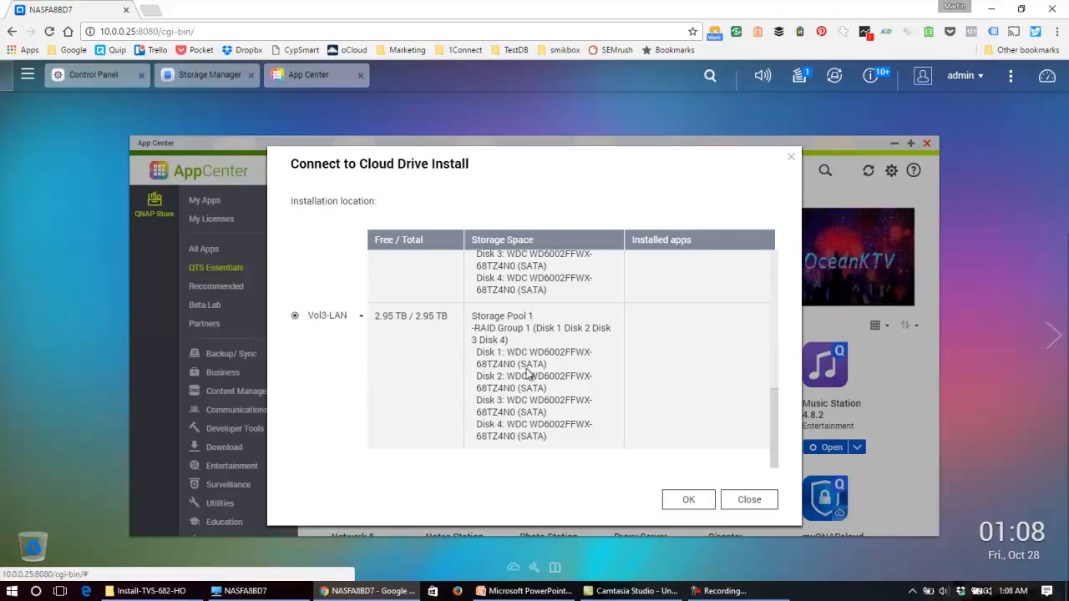
{"action": "left_click", "coordinate": [689, 502]}
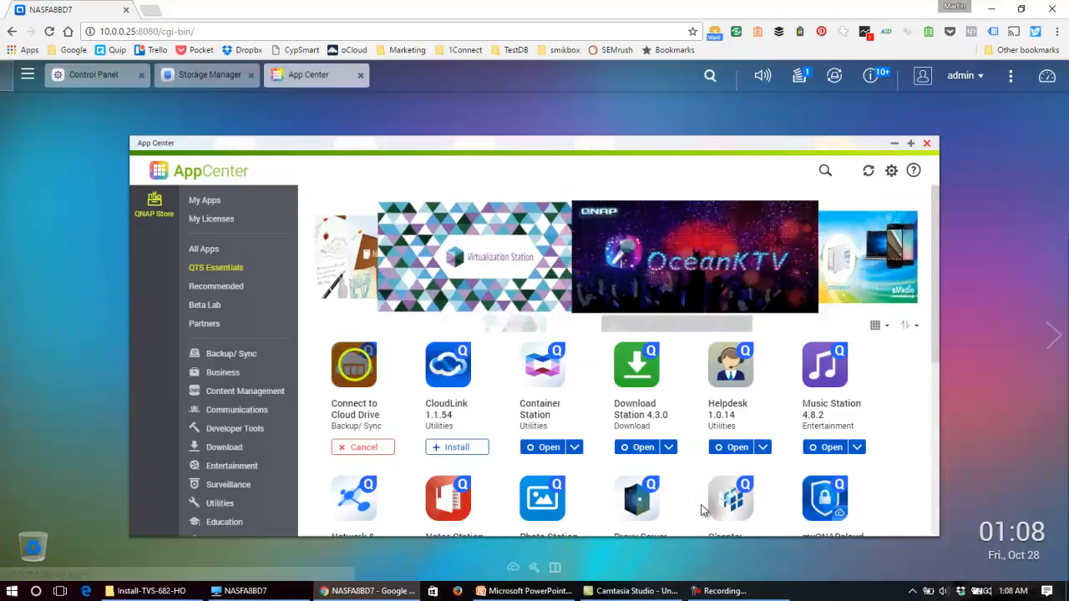
Install CloudLink 1.1.54 with Vol3-LAN as the installation location.
{"action": "left_click", "coordinate": [465, 451]}
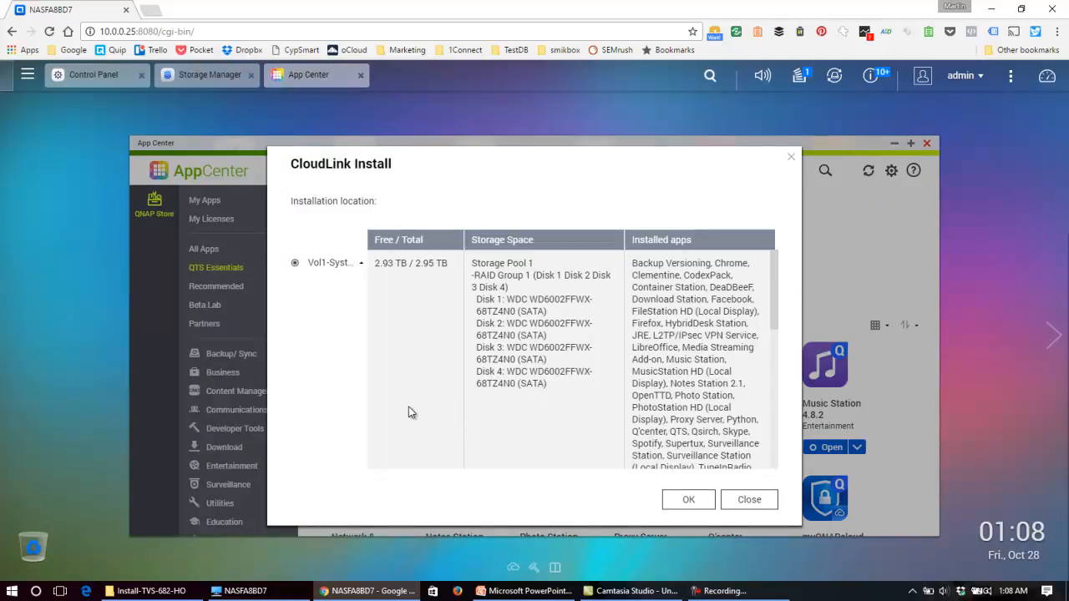
{"action": "scroll", "coordinate": [766, 441], "scroll_direction": "down", "scroll_amount": 5}
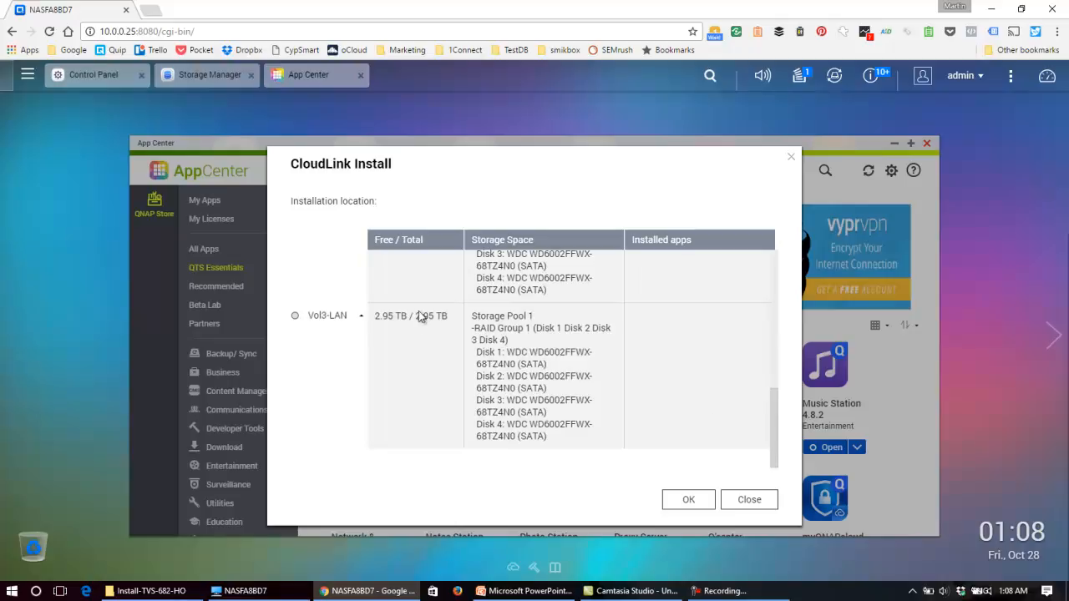
{"action": "left_click", "coordinate": [296, 317]}
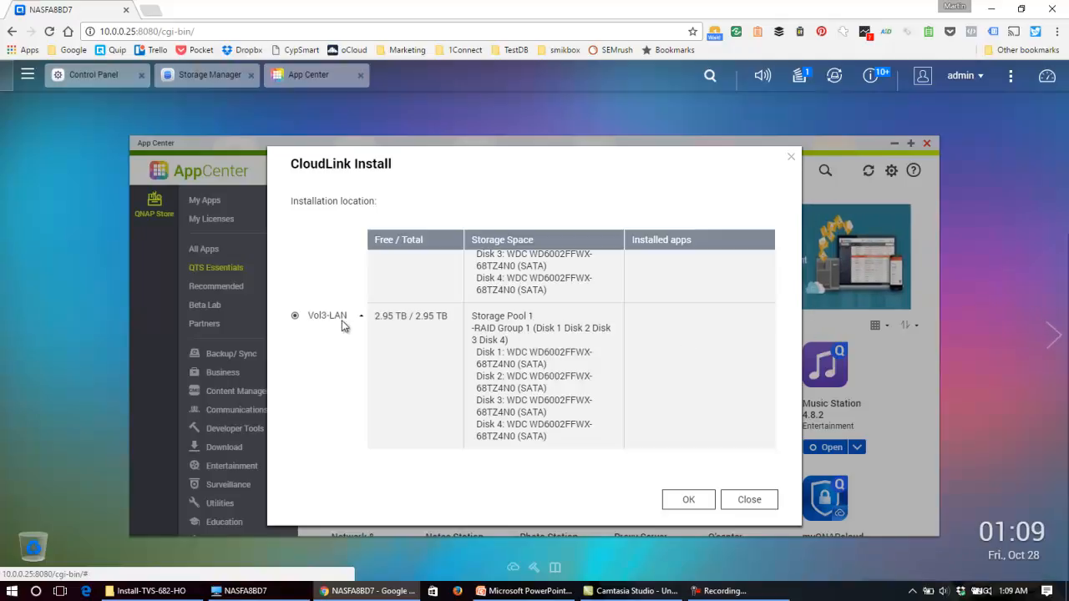
{"action": "left_click", "coordinate": [690, 499]}
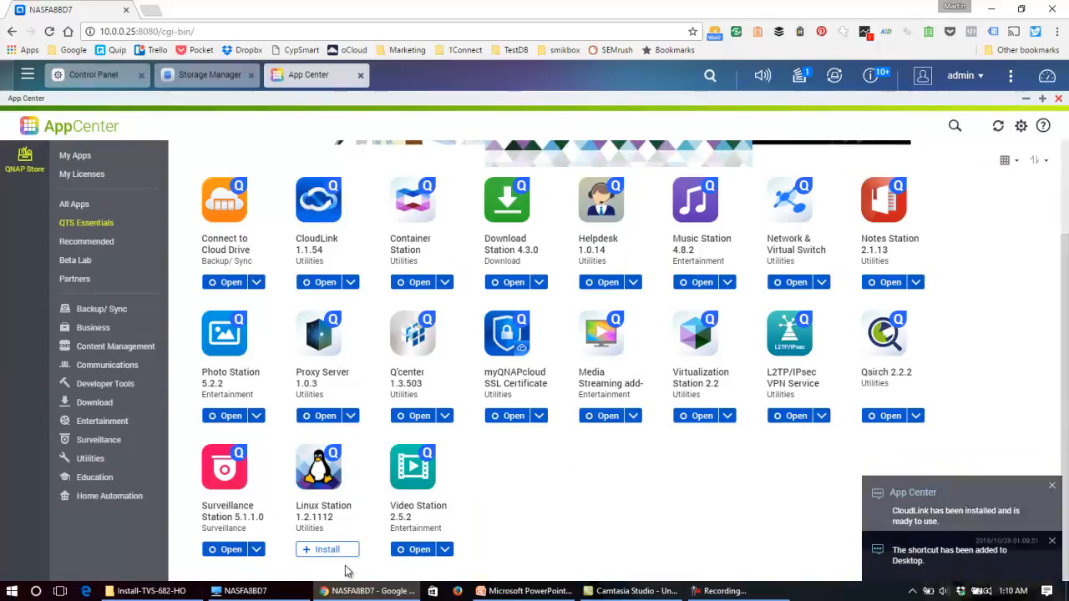
Show the Recommended apps category and look through the apps it offers.
{"action": "left_click", "coordinate": [92, 241]}
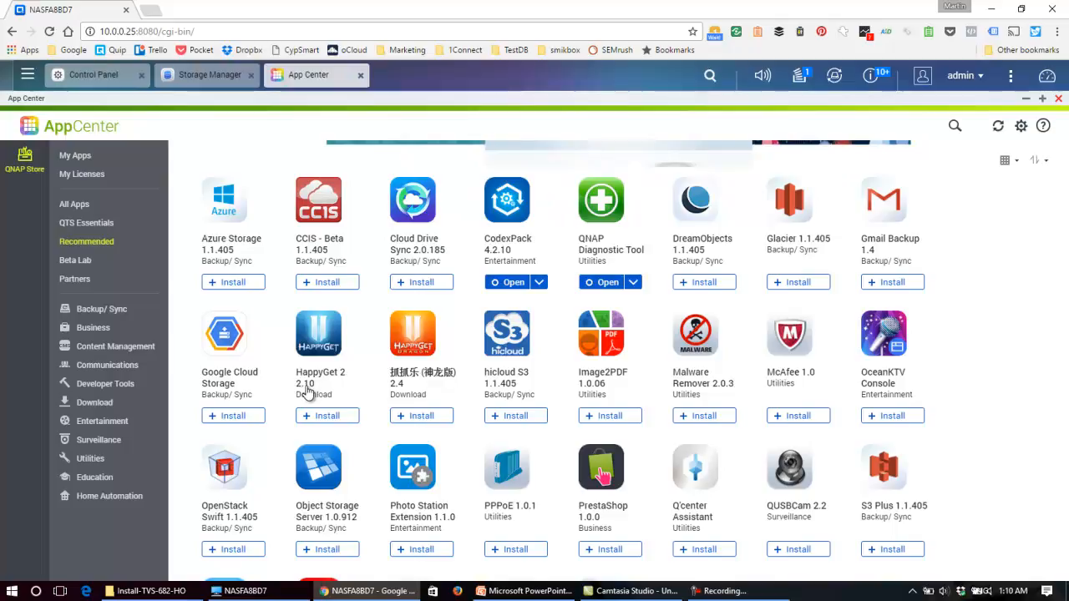
{"action": "scroll", "coordinate": [308, 390], "scroll_direction": "down", "scroll_amount": 2}
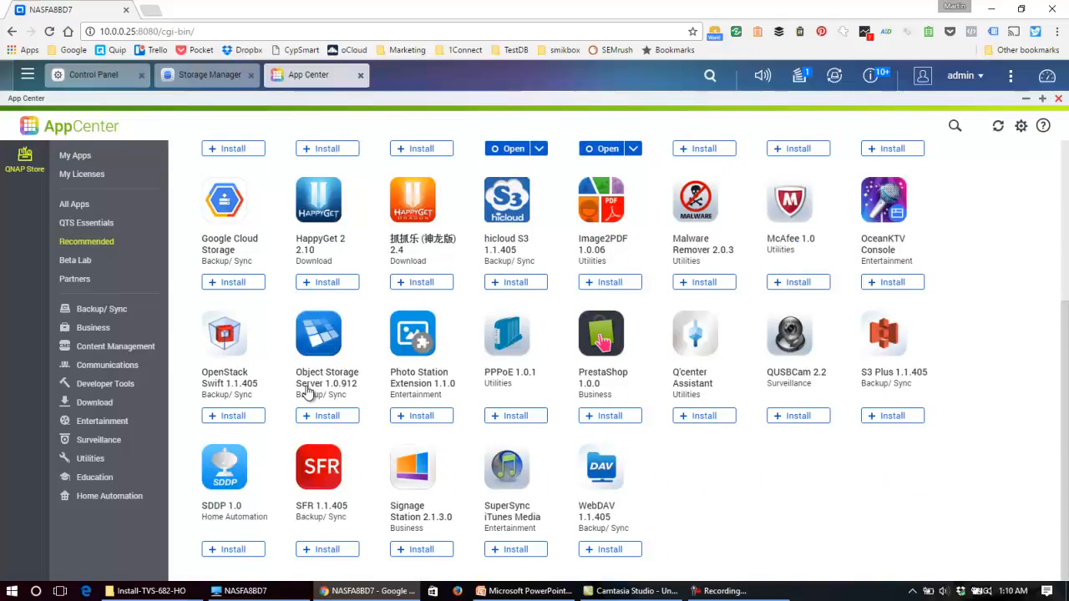